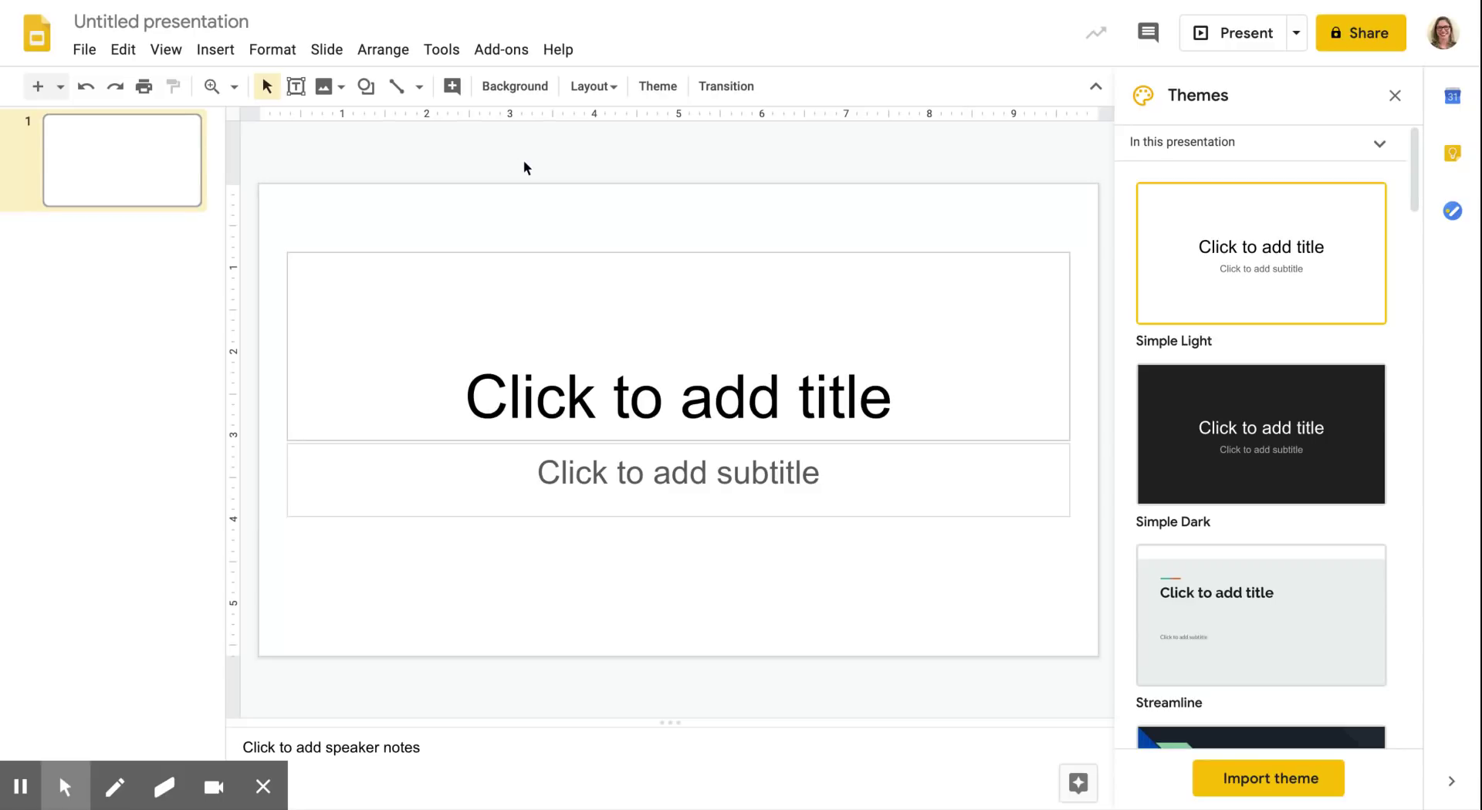
- Start replacing the slide background with a web image and search Google Images for "wall floor background"
click(515, 96)
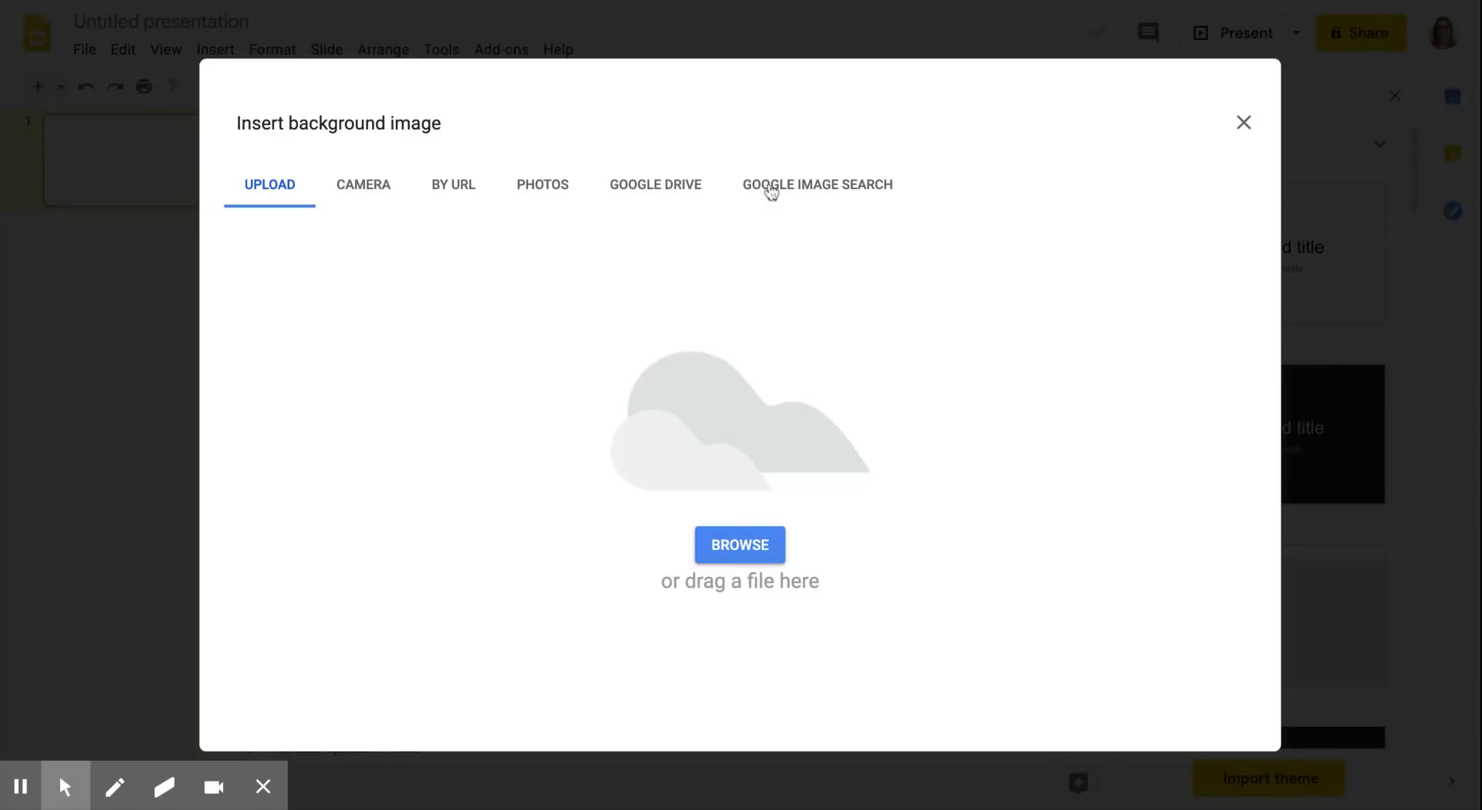
click(810, 186)
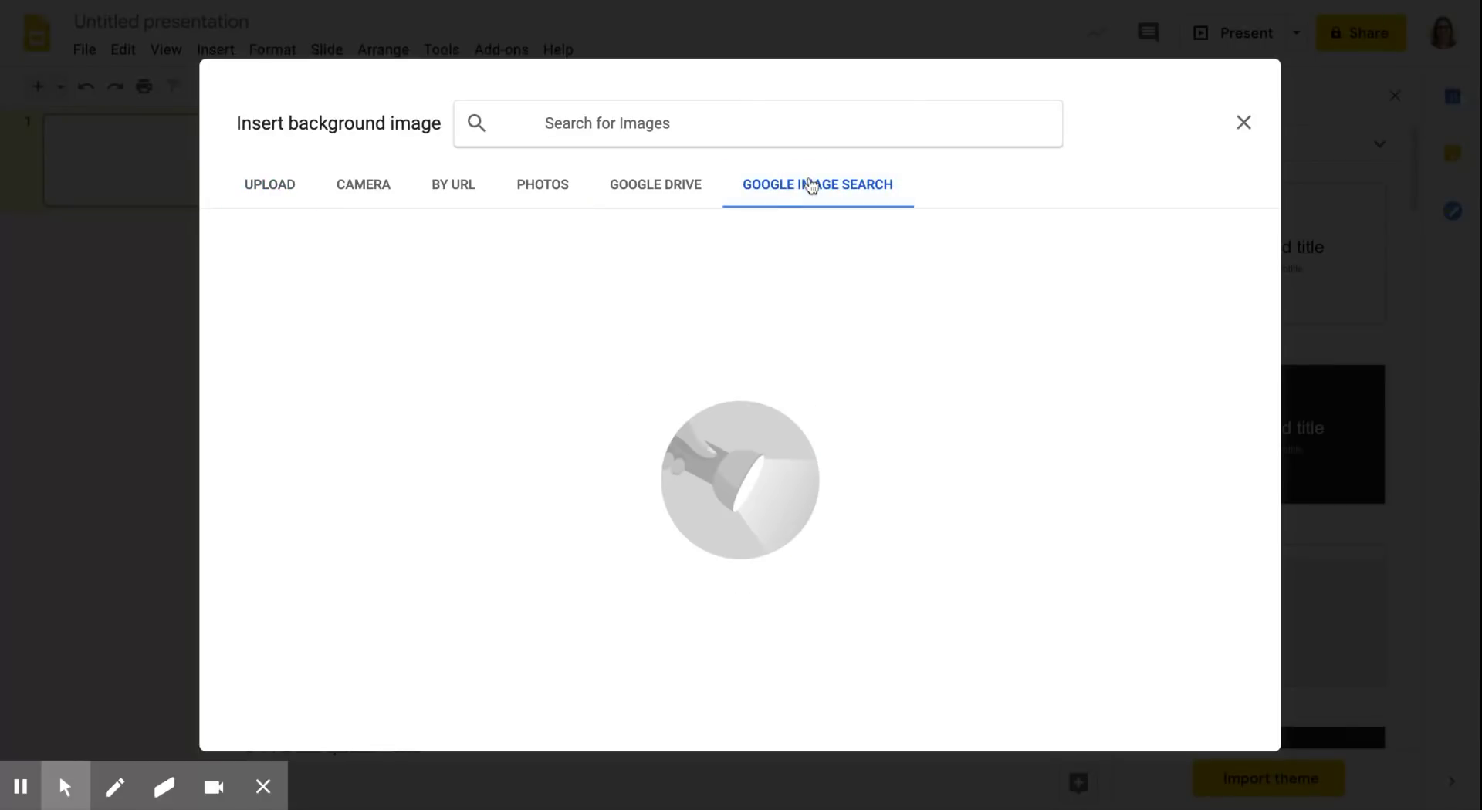
text(wa)
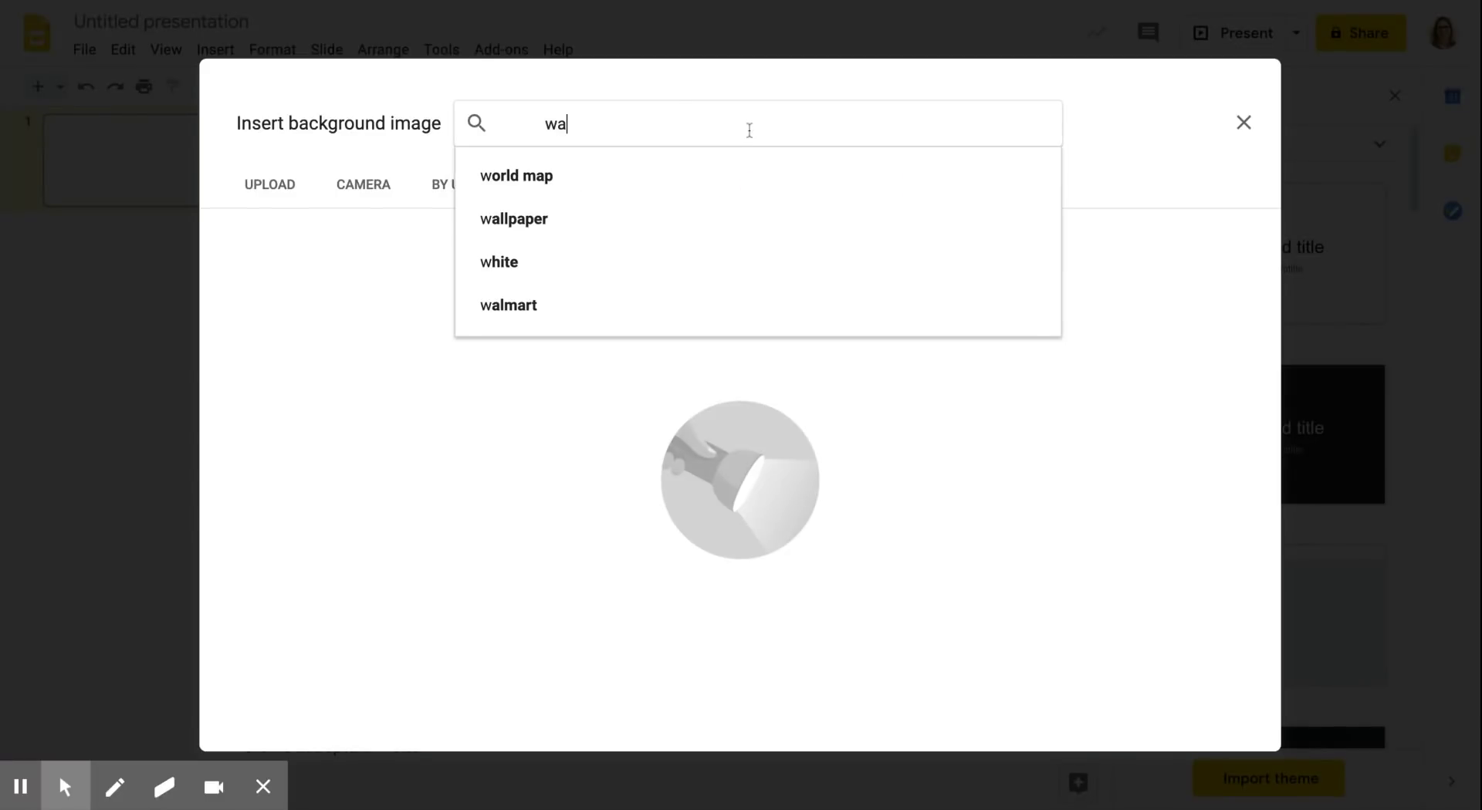
text(ll floor )
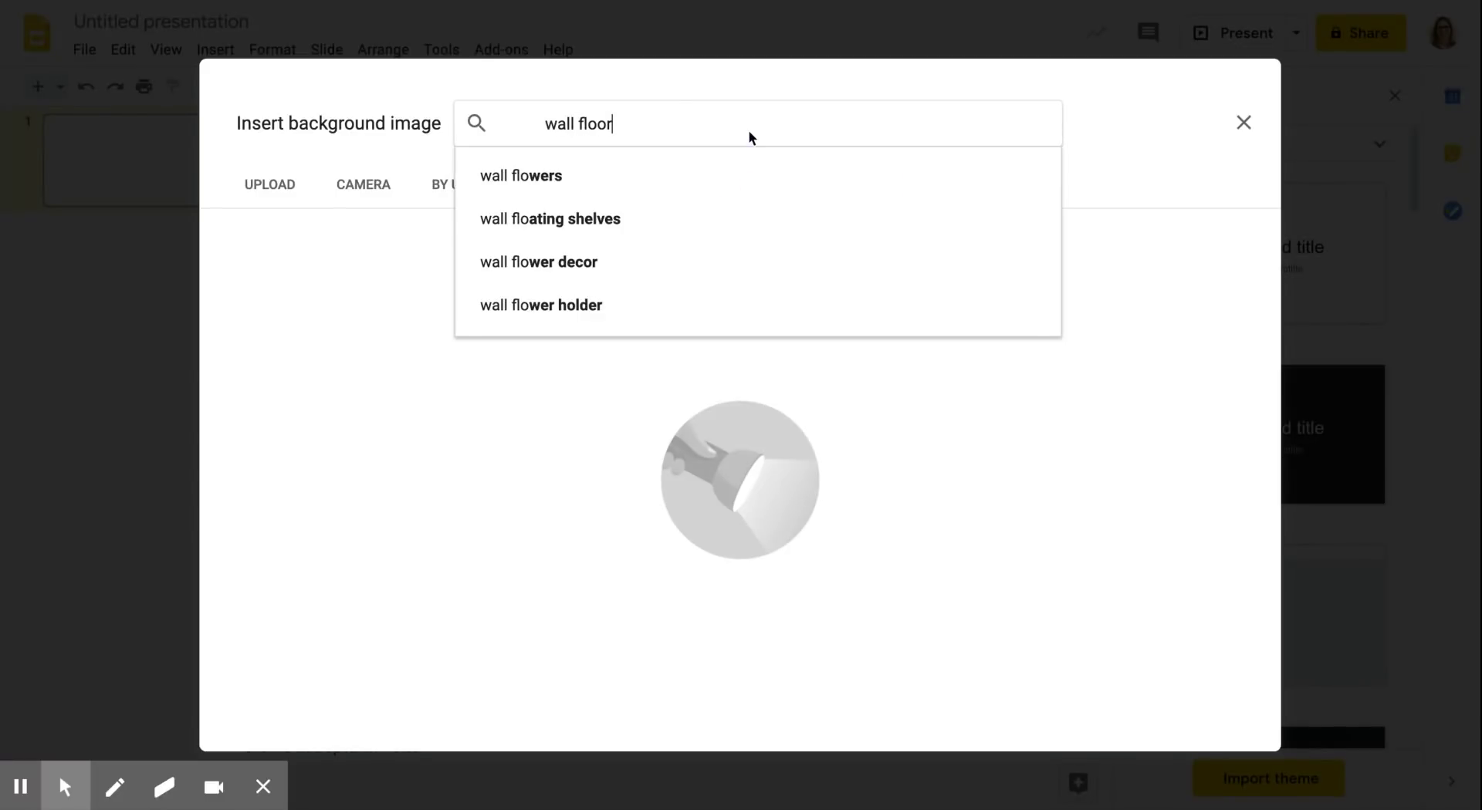
text(back)
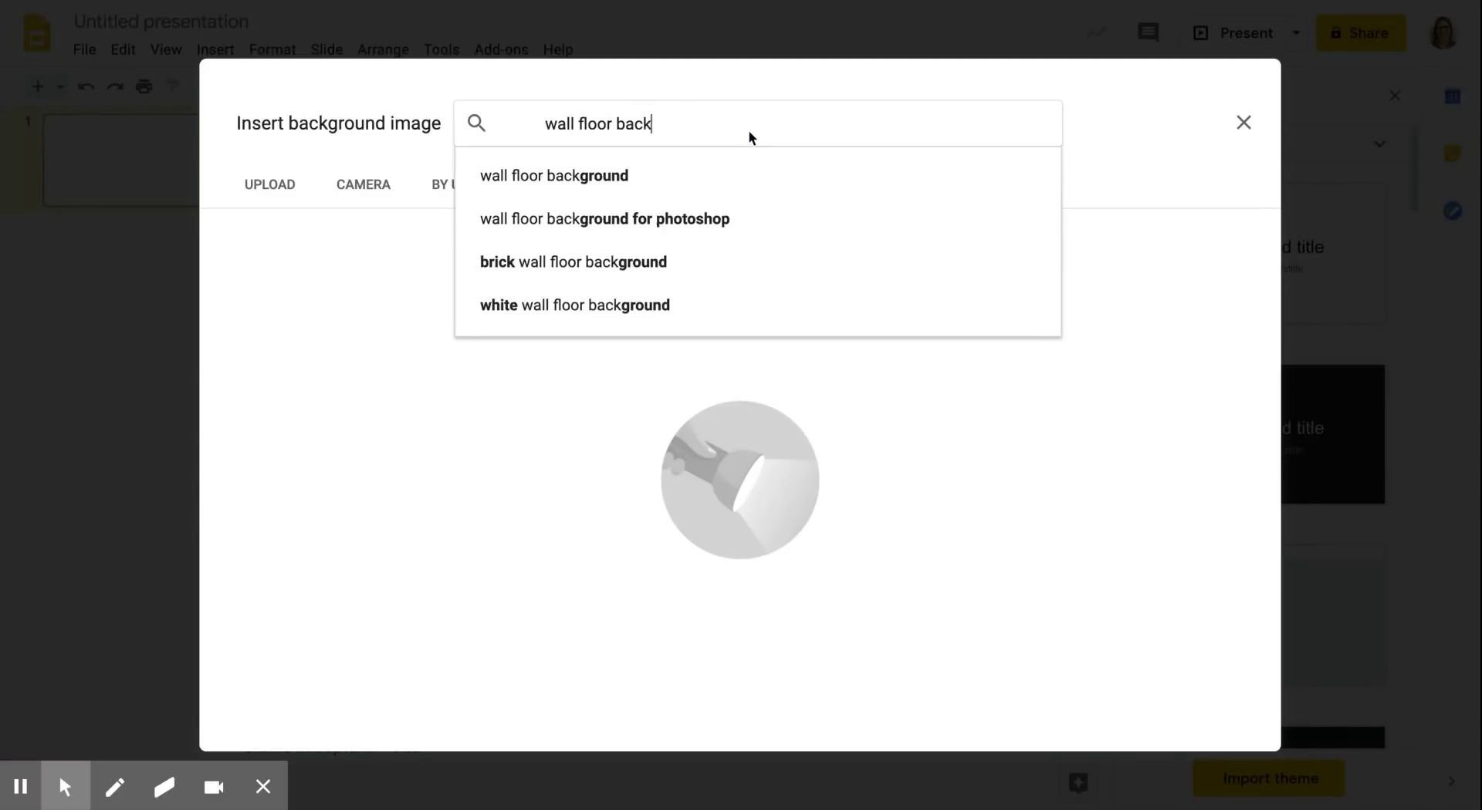
text(ground)
key(Return)
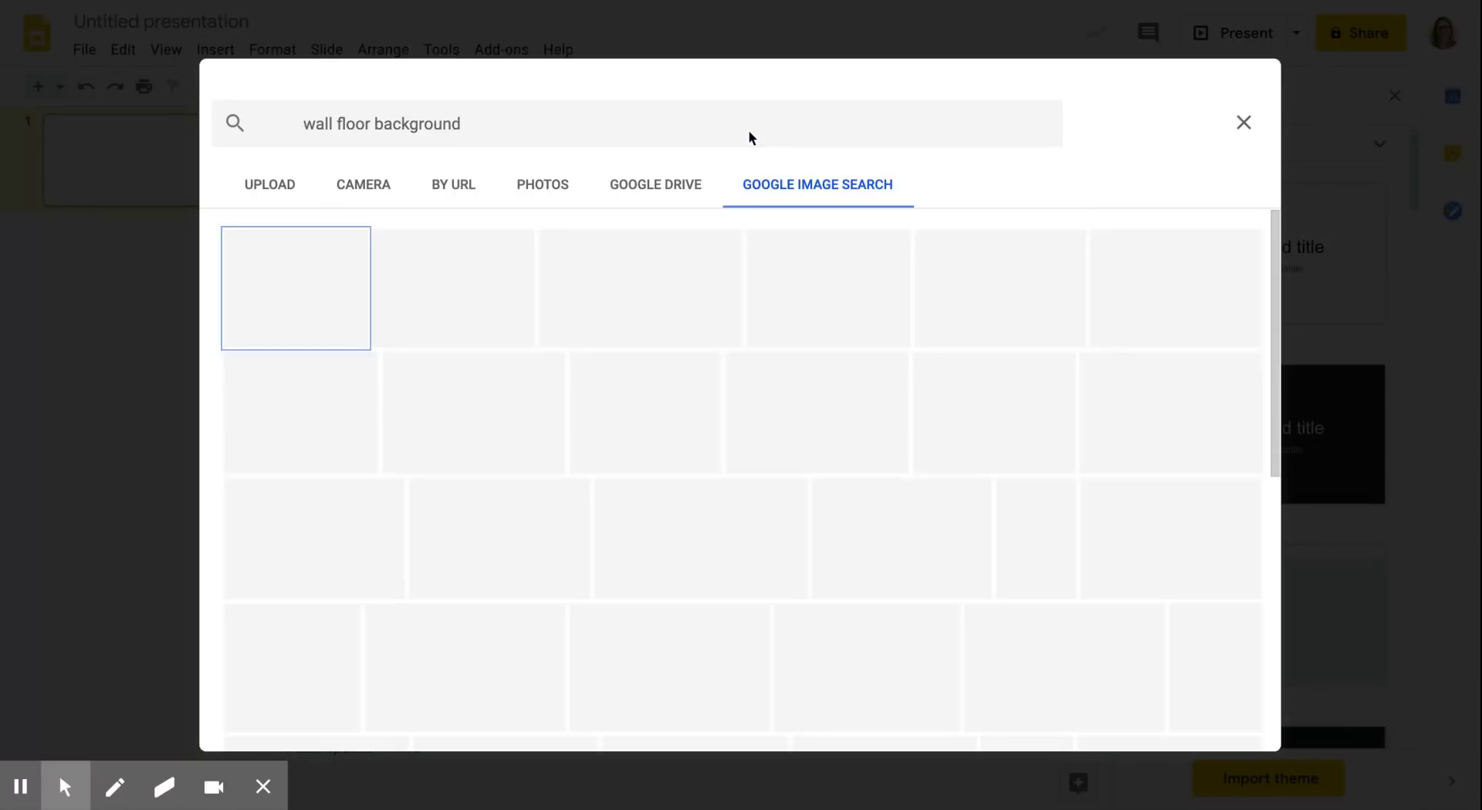
- Insert the dark blue wall image with a red tile floor and empty picture frame as the slide background
scroll(679, 440, down, 6)
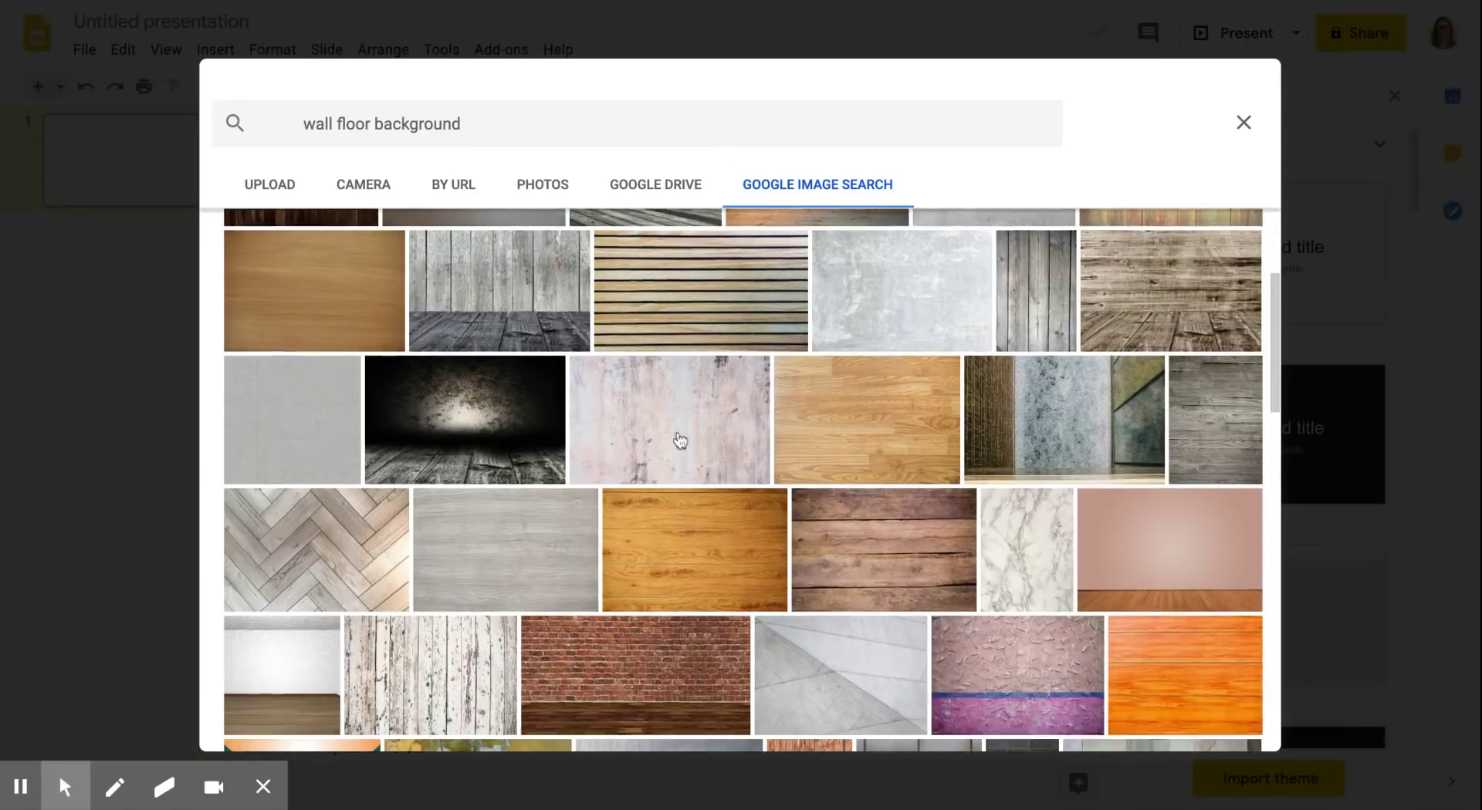
scroll(679, 440, down, 6)
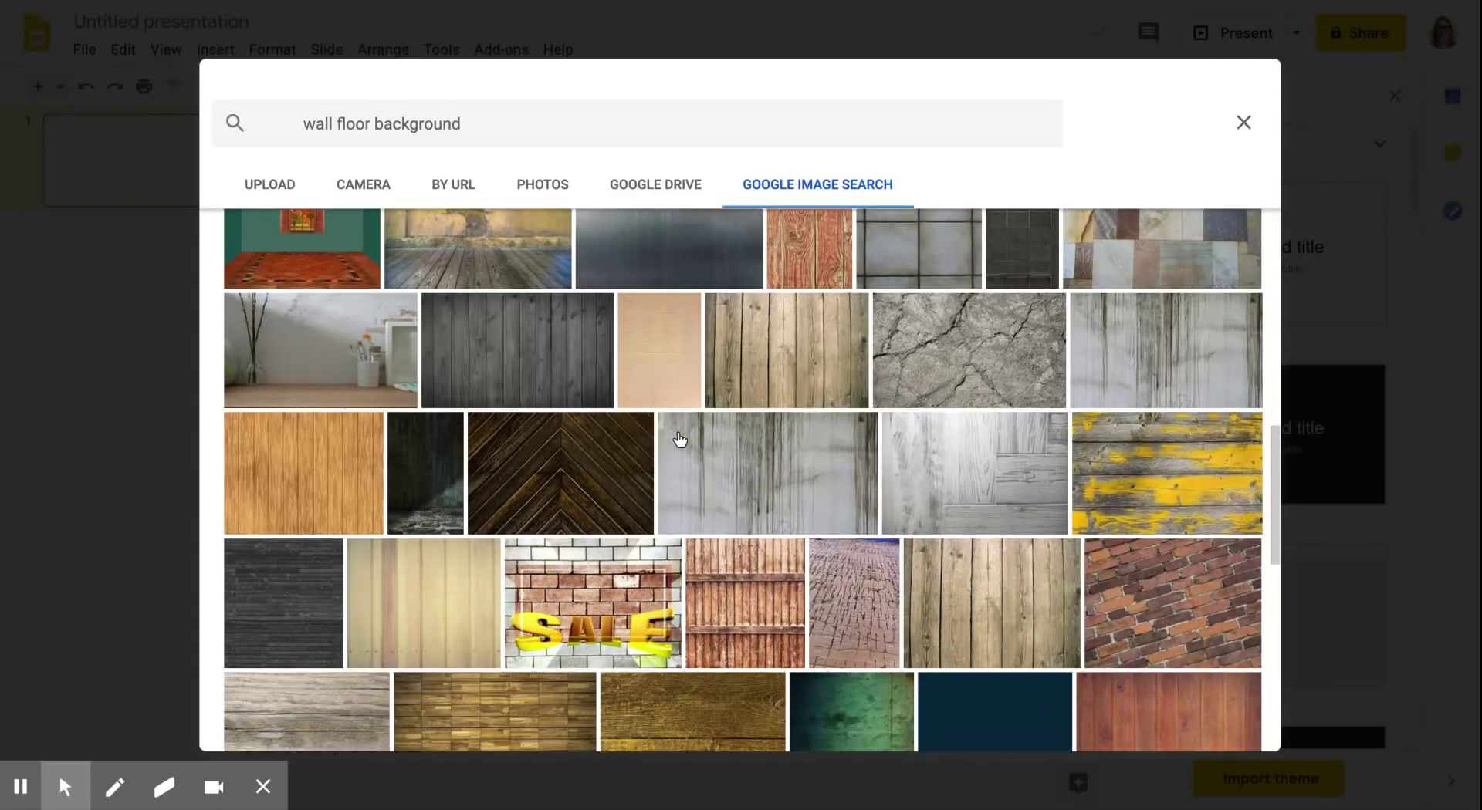
scroll(680, 440, down, 9)
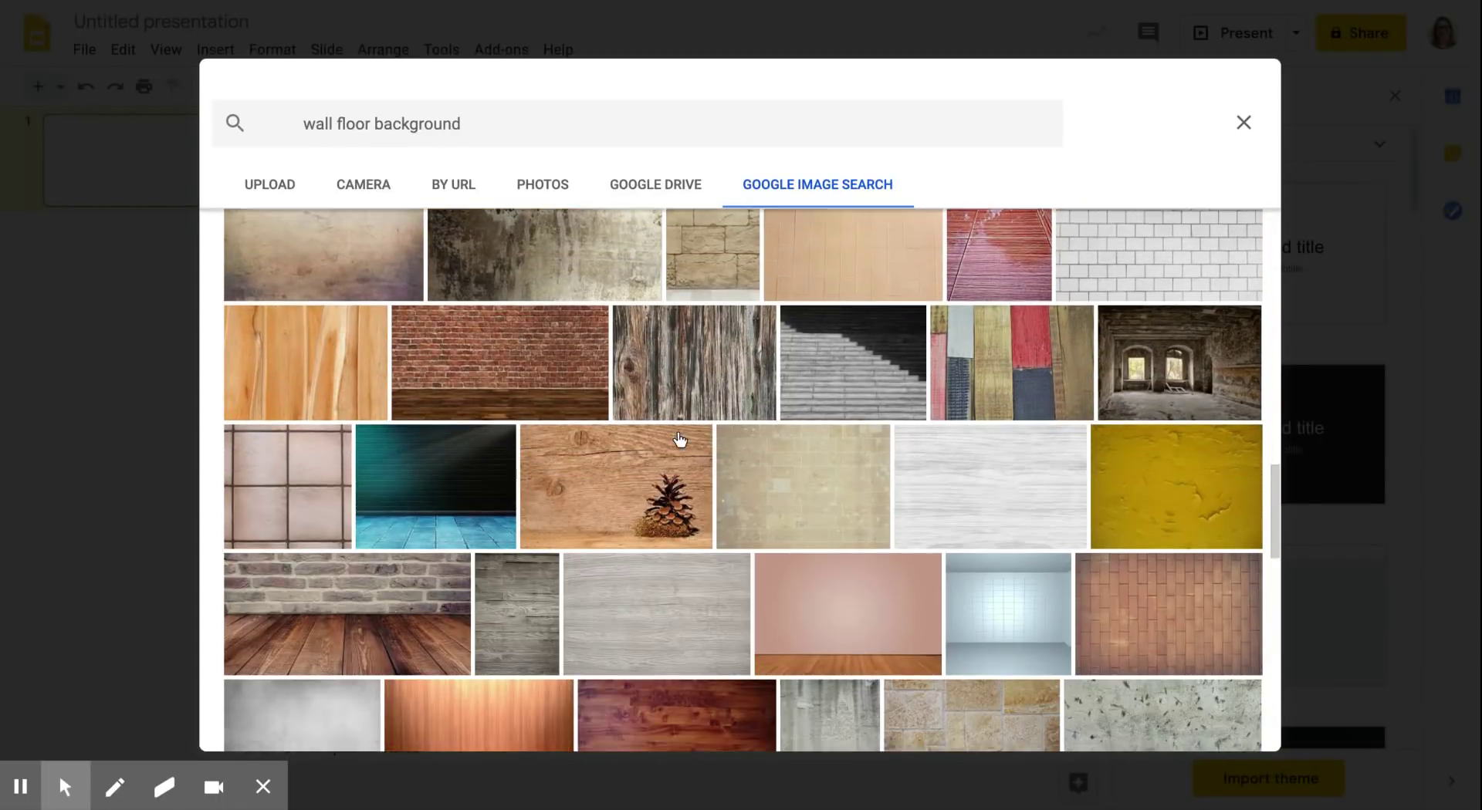
scroll(679, 440, down, 8)
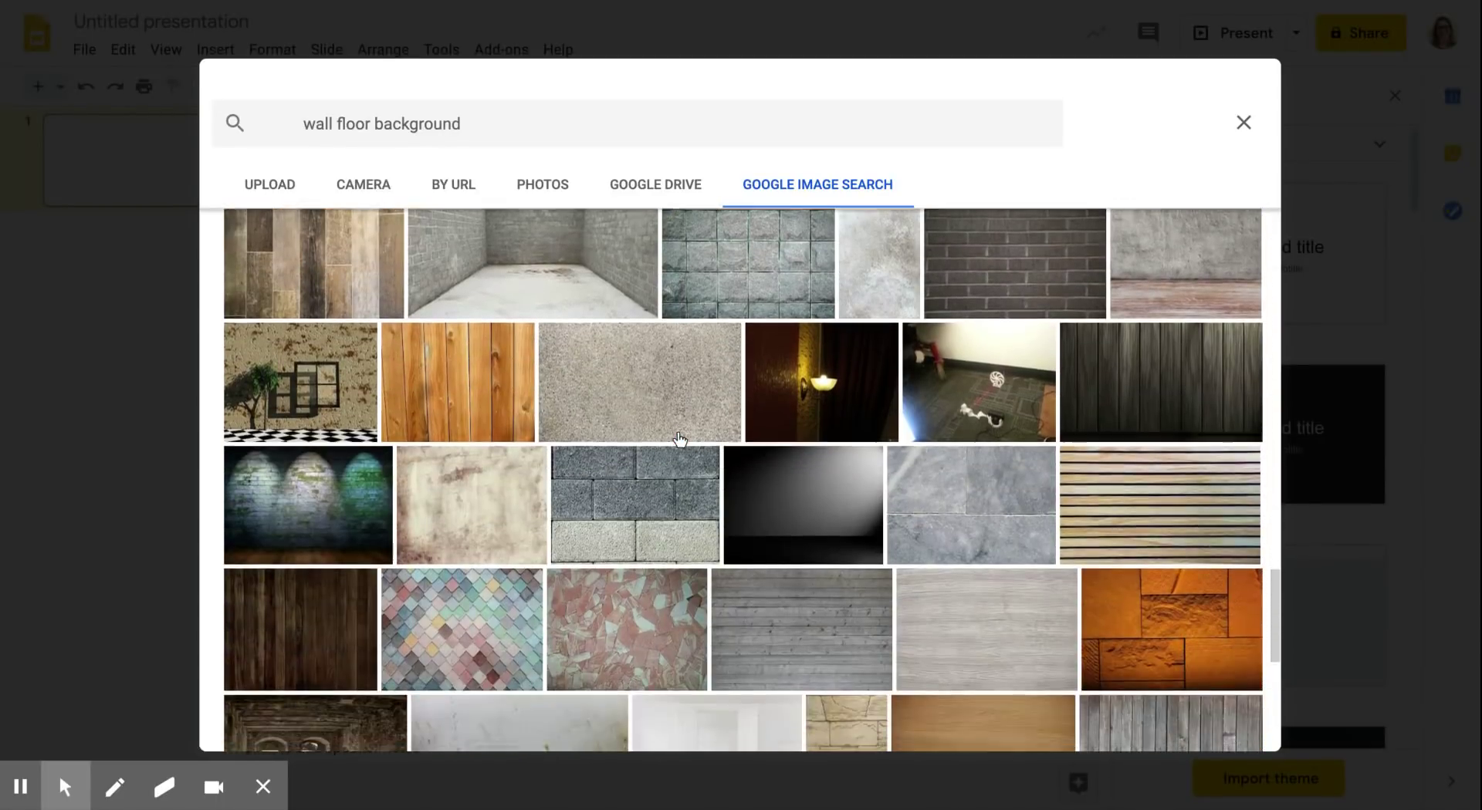
scroll(679, 440, down, 8)
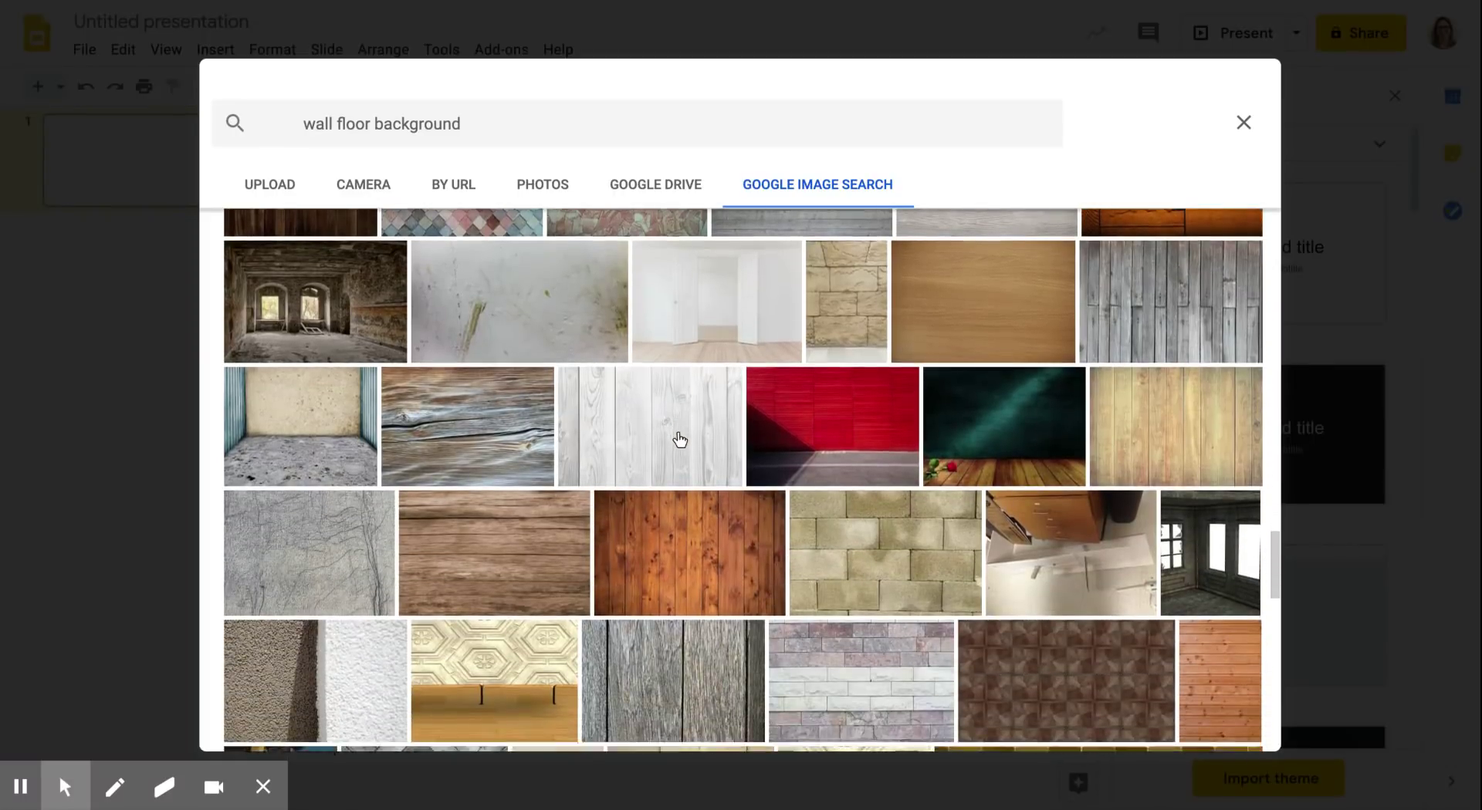
scroll(679, 440, down, 8)
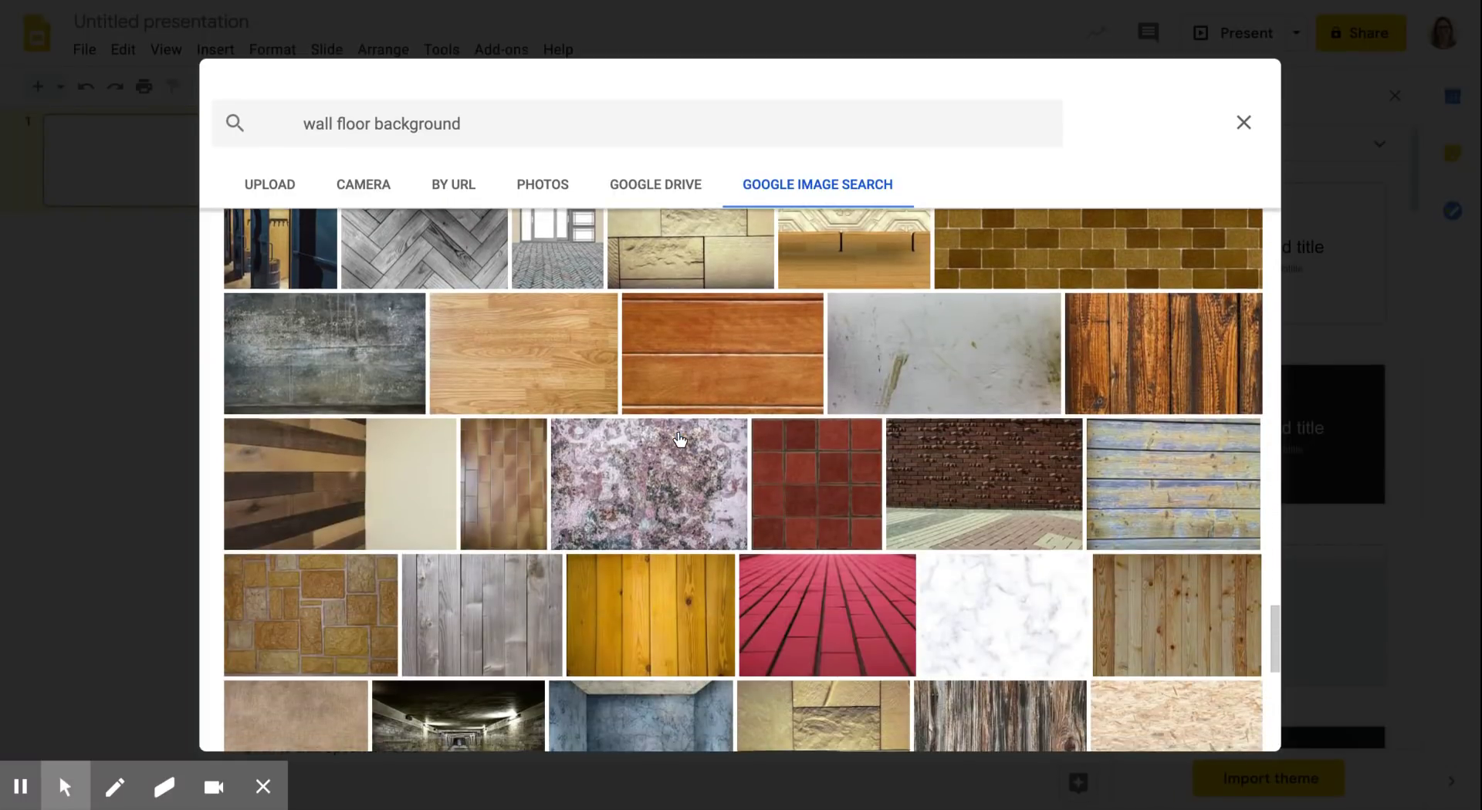
scroll(679, 440, down, 8)
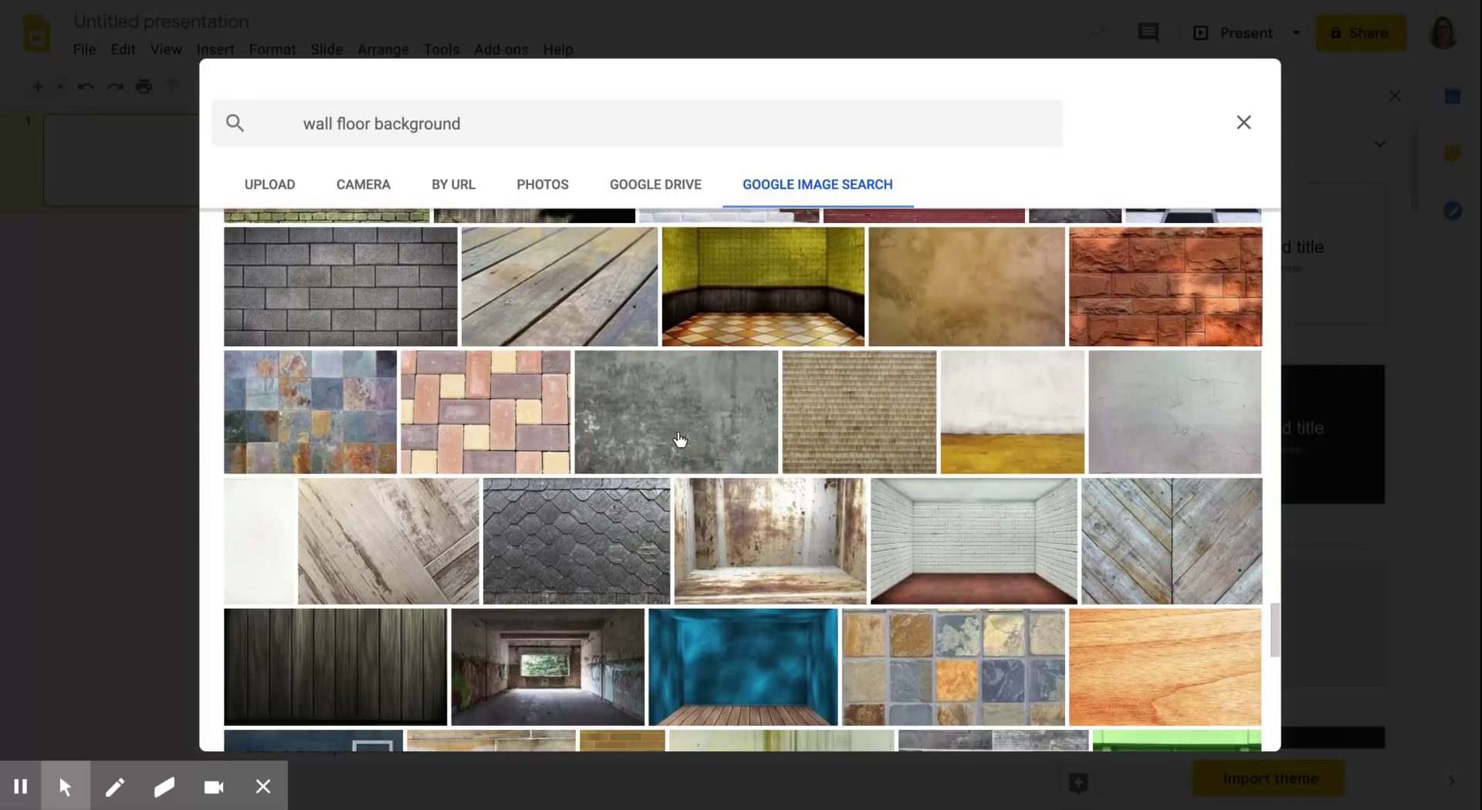
scroll(680, 440, down, 3)
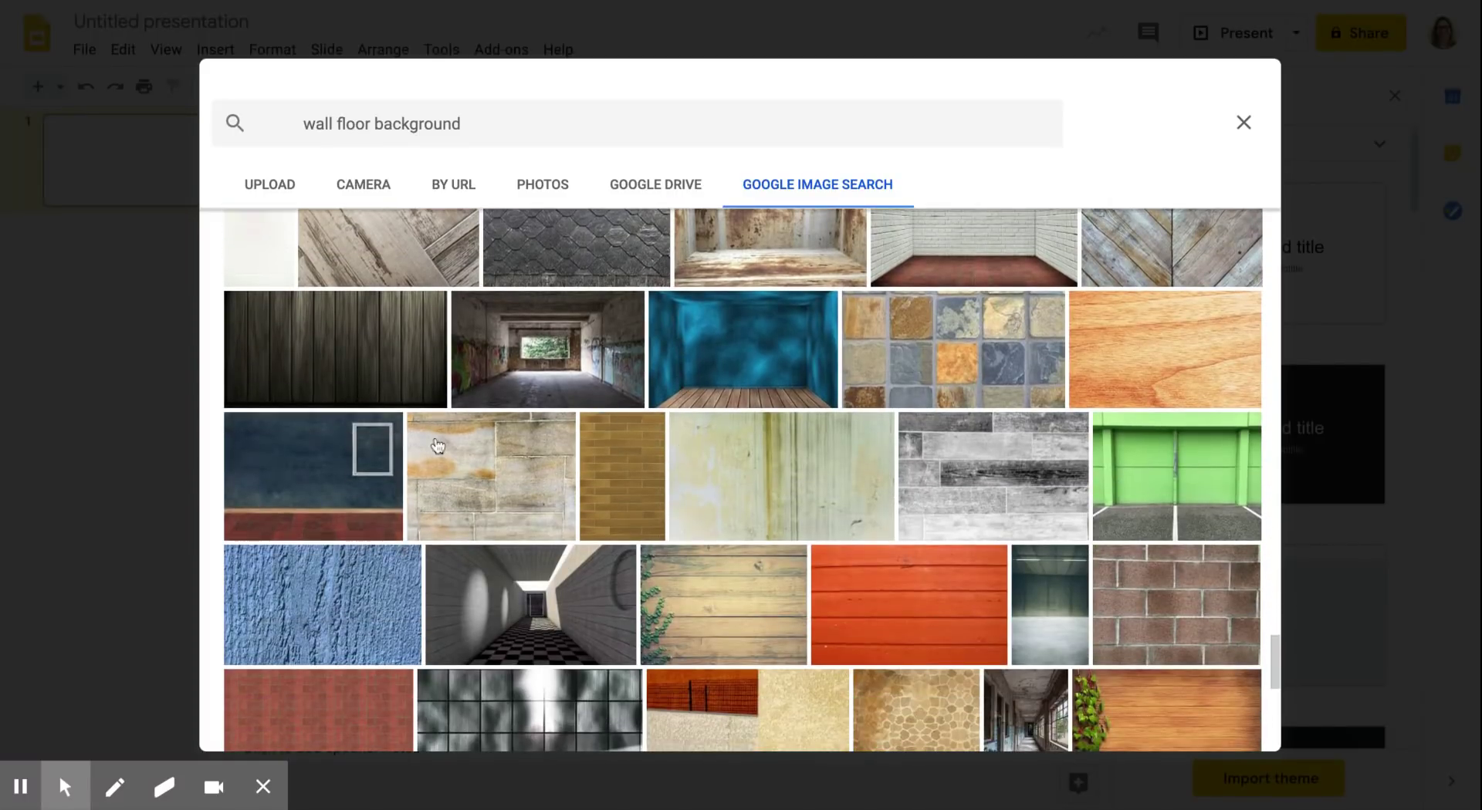
click(360, 450)
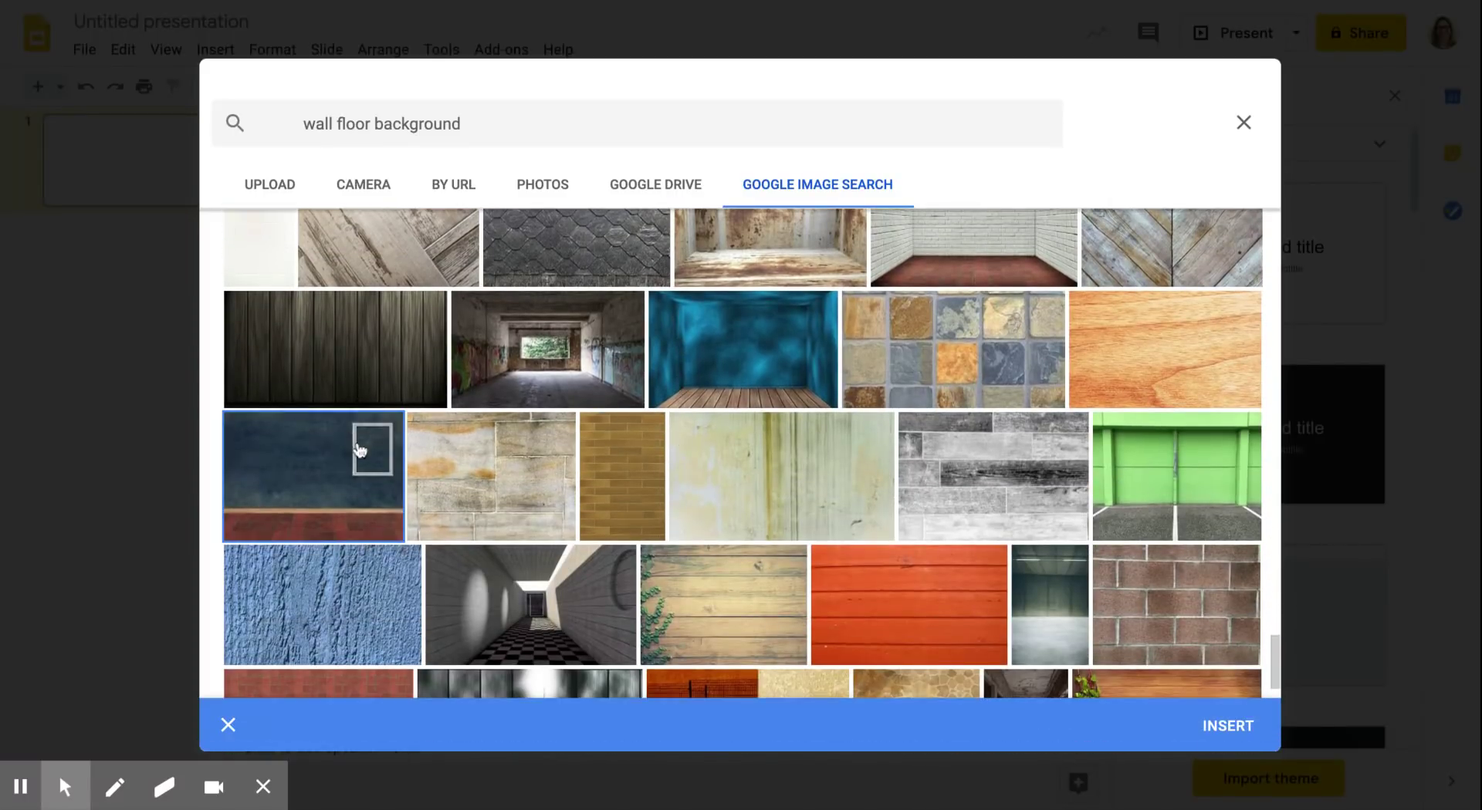
click(1213, 727)
click(853, 519)
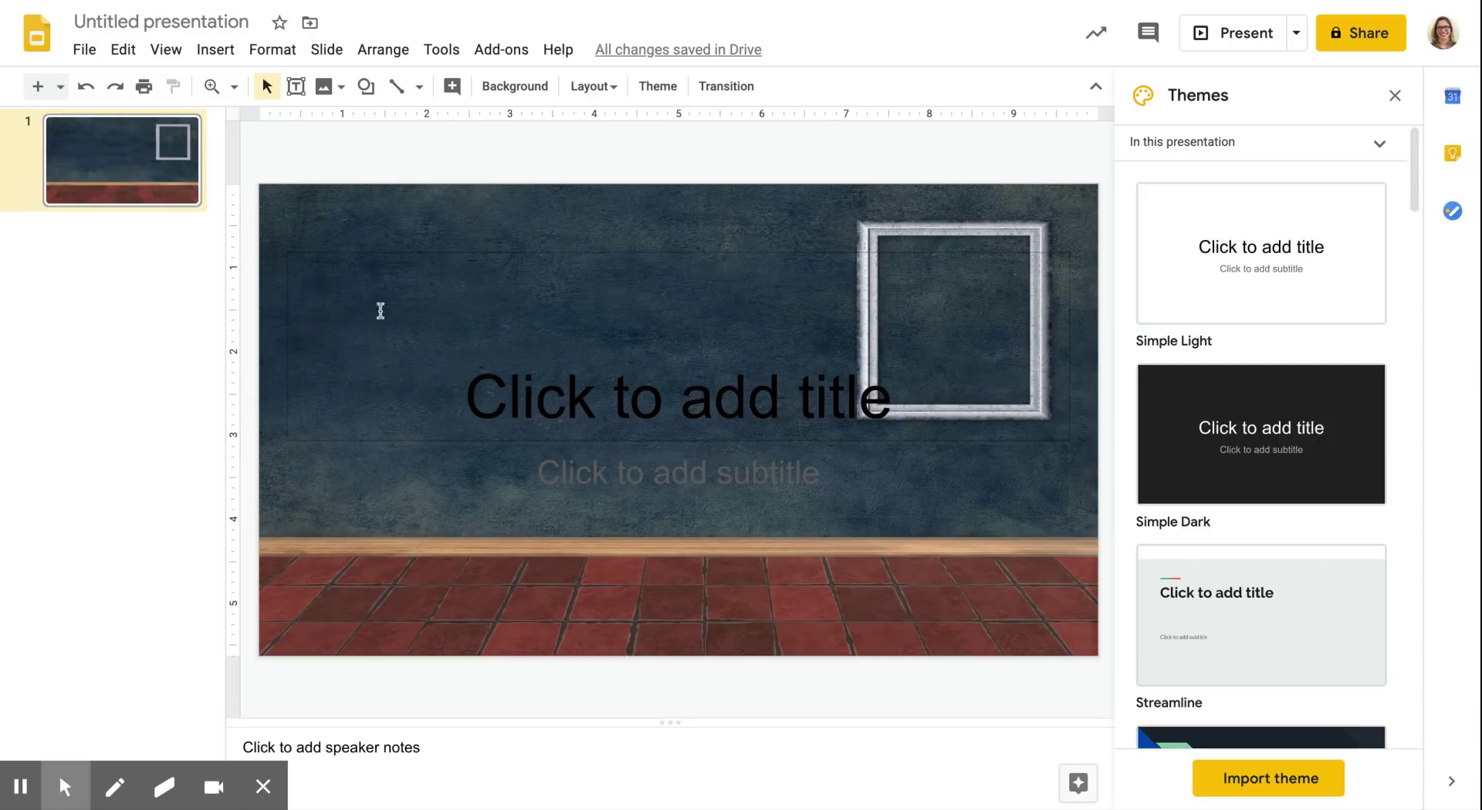
- Apply the Blank layout to the first slide to remove the title and subtitle placeholders
right_click(116, 161)
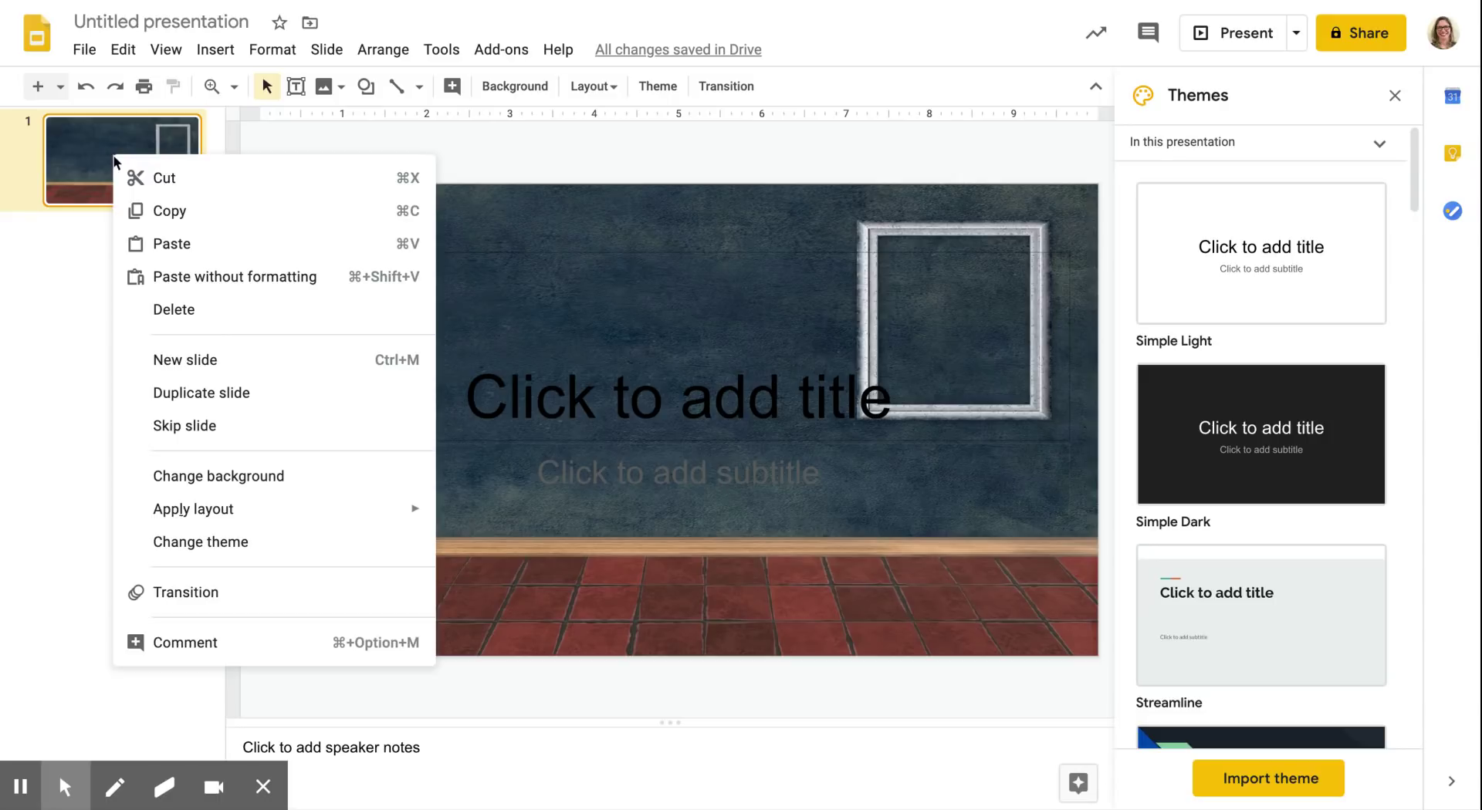
mouse_move(202, 508)
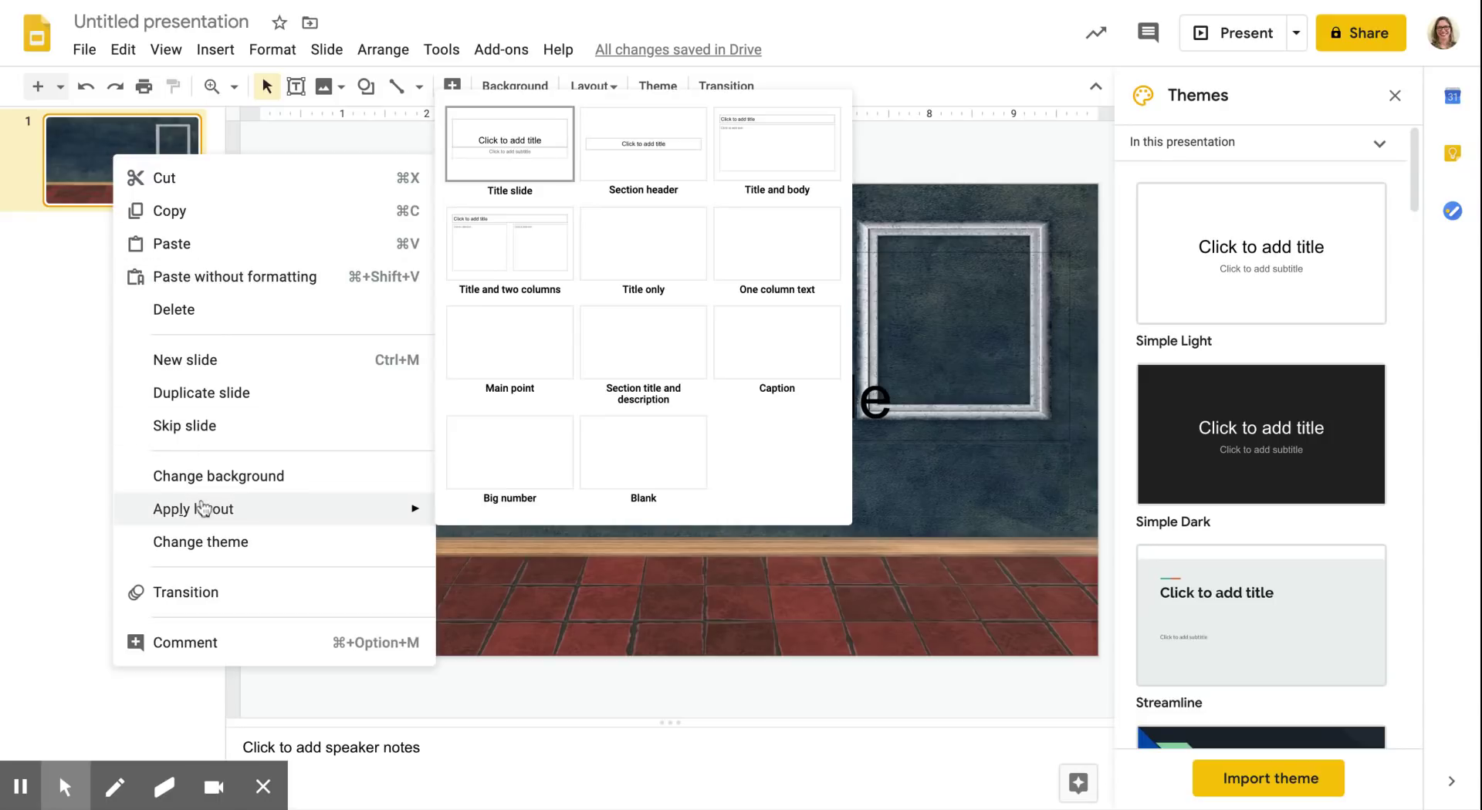
click(634, 464)
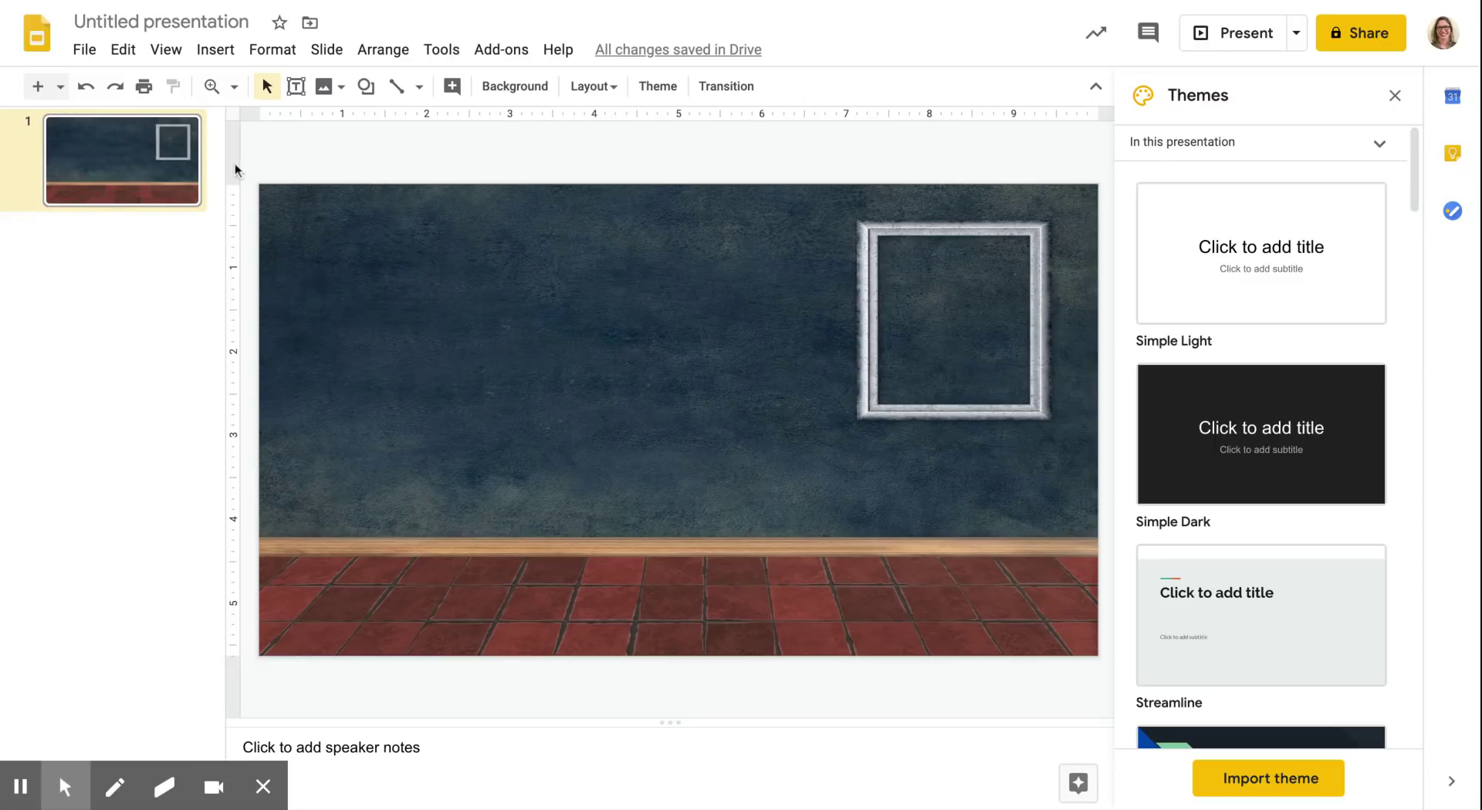
- Set the presentation's page size to a custom 16.67 × 4.17 inches
click(84, 50)
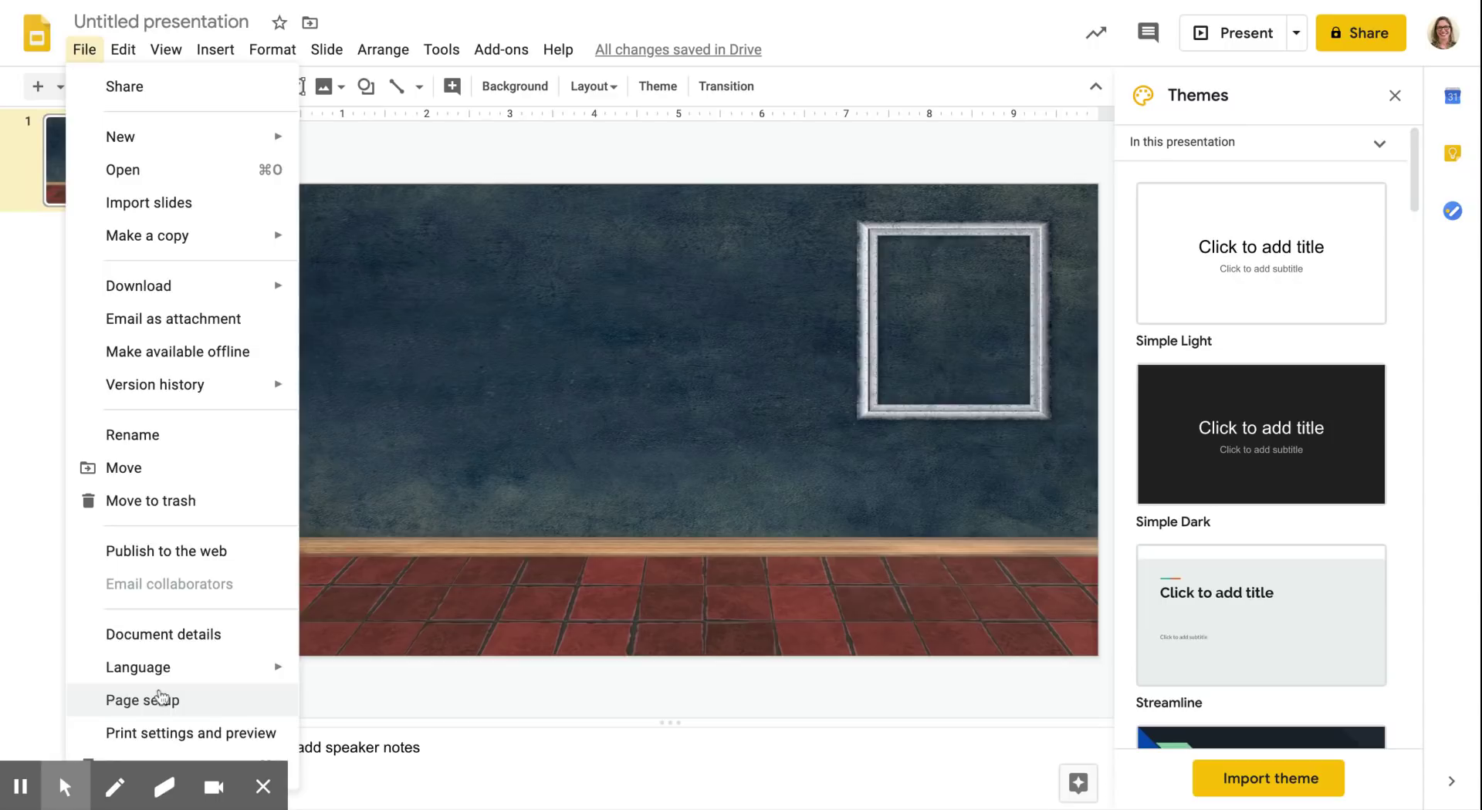
click(153, 701)
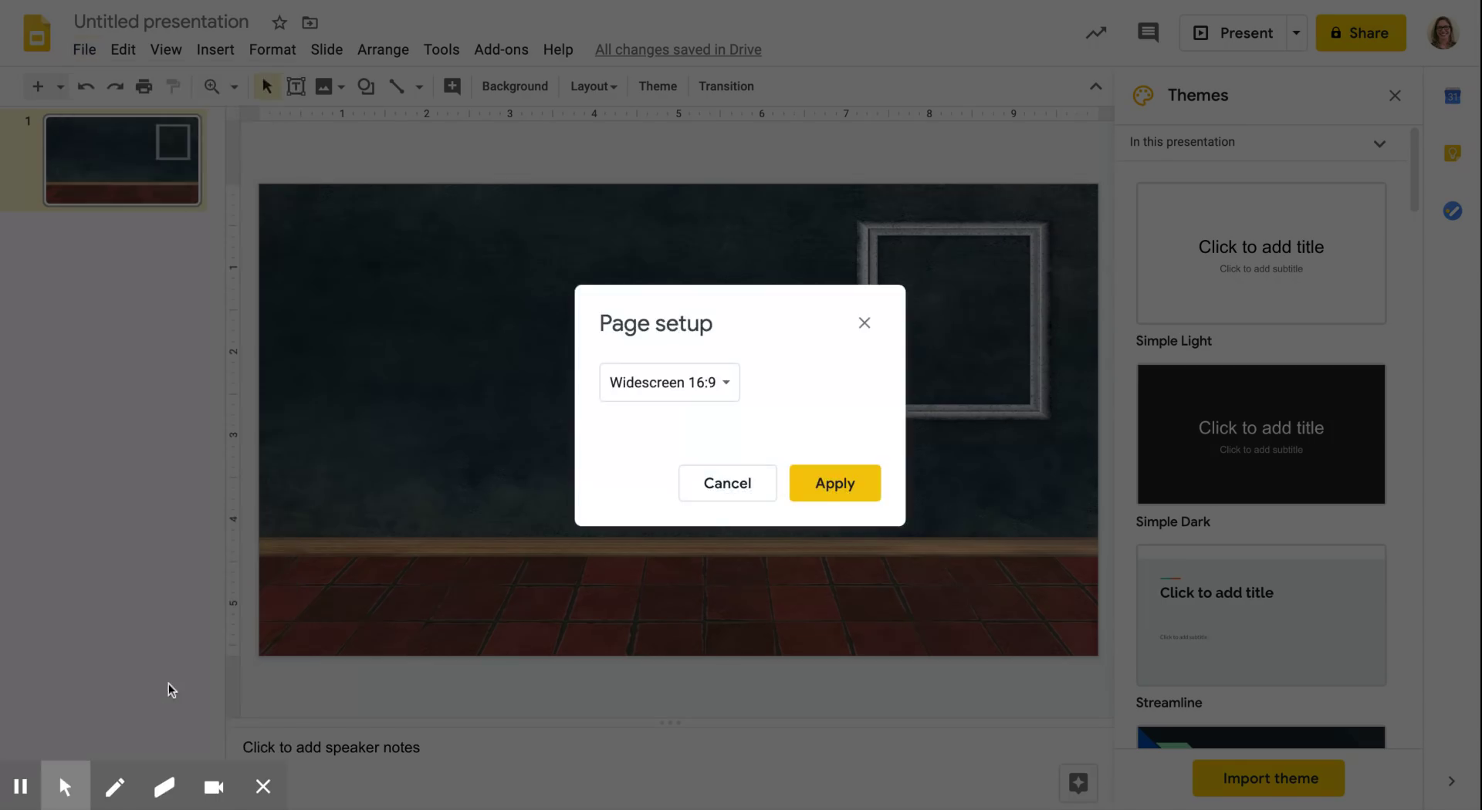
click(728, 387)
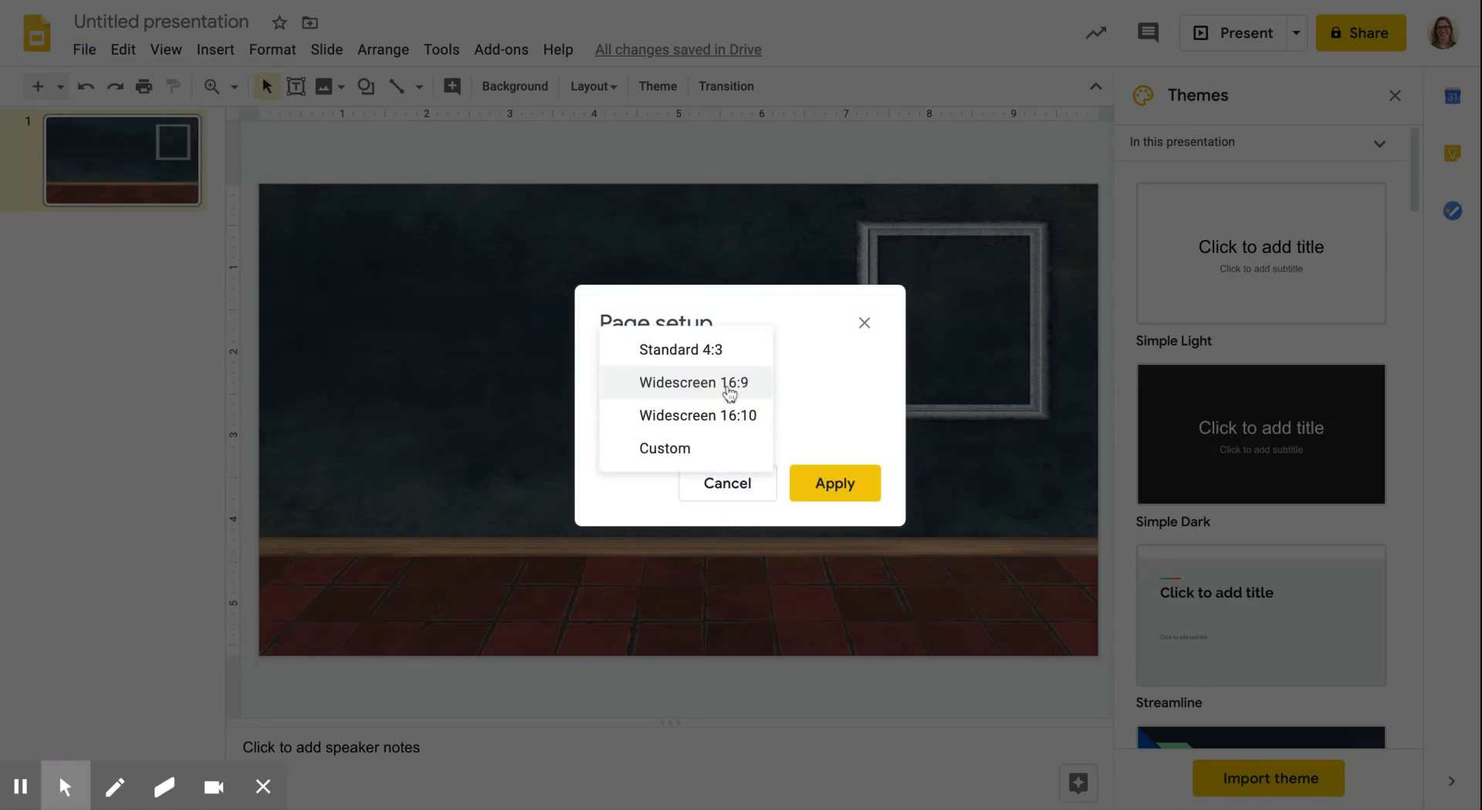
click(694, 454)
click(643, 439)
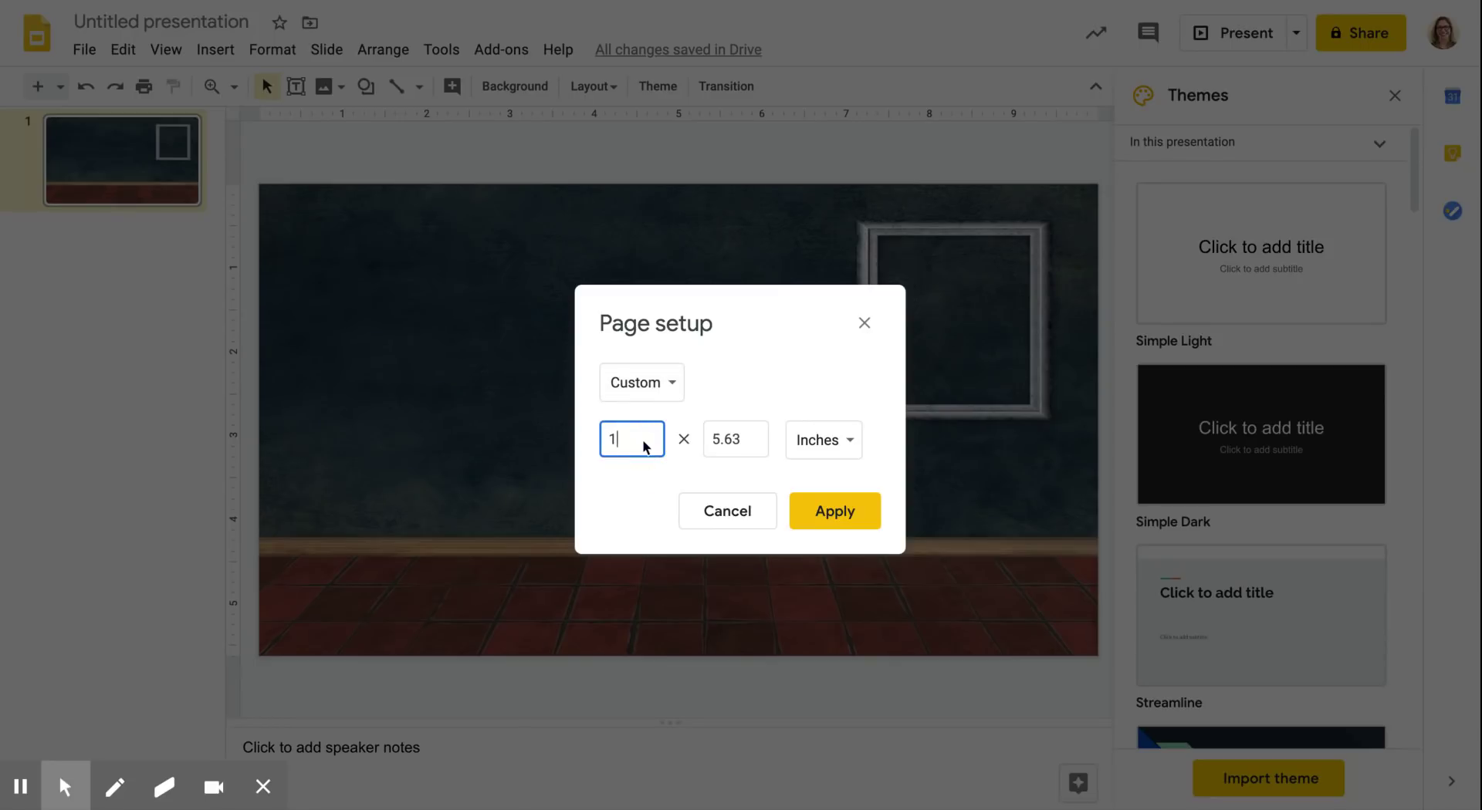
double_click(733, 437)
text(4)
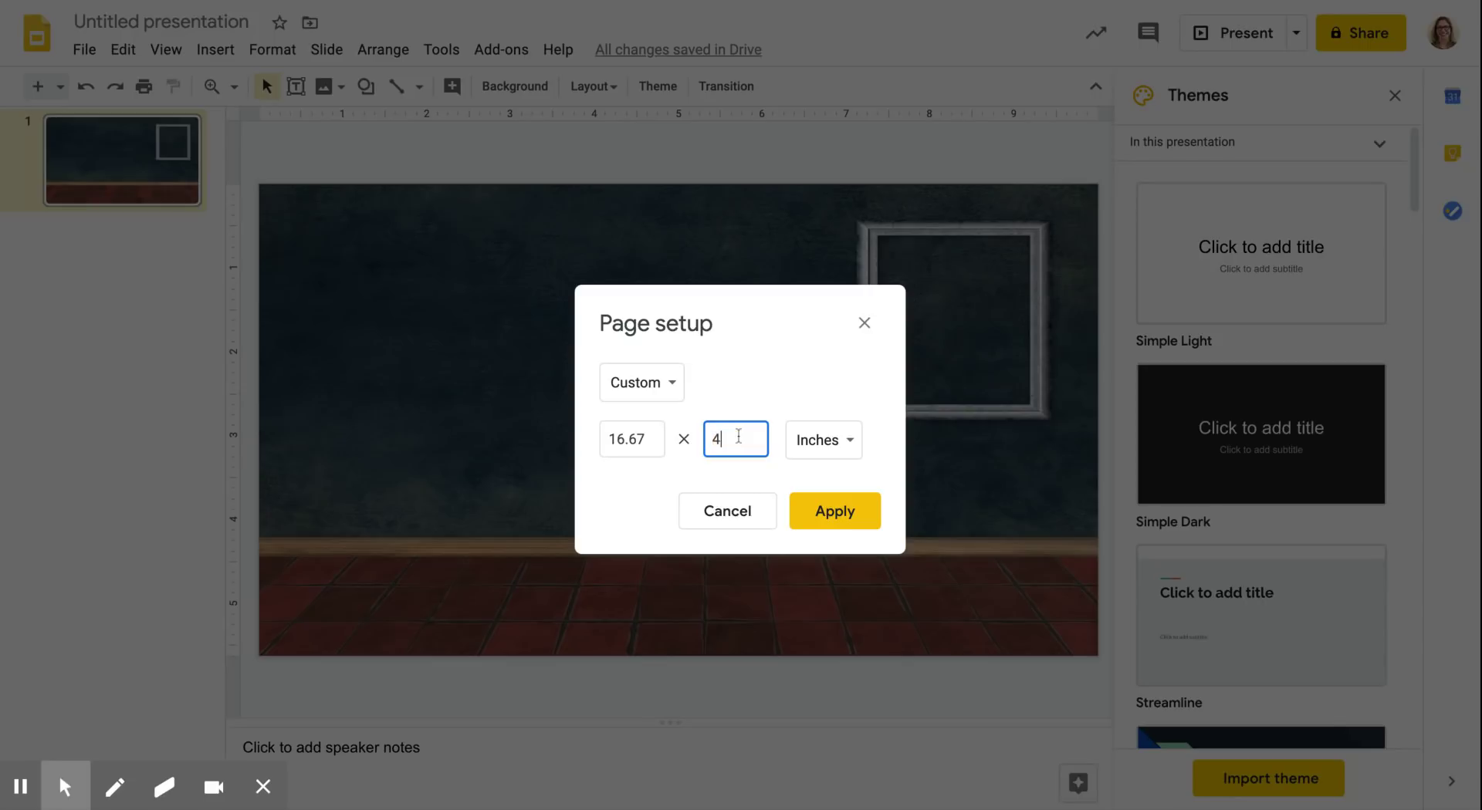
text(.17)
click(815, 515)
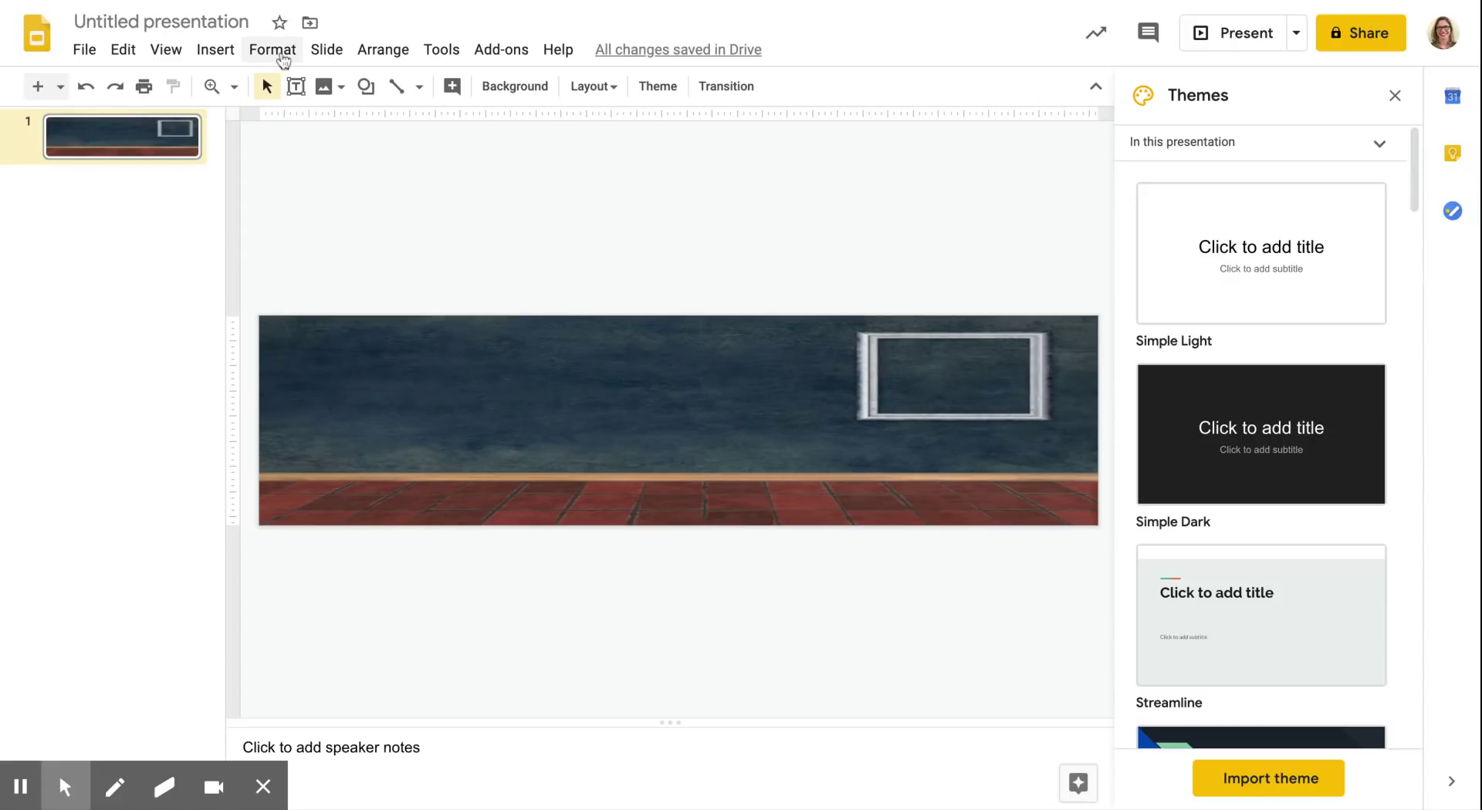
- Rename the presentation as "Bitmoji banner for Classroom"
click(188, 17)
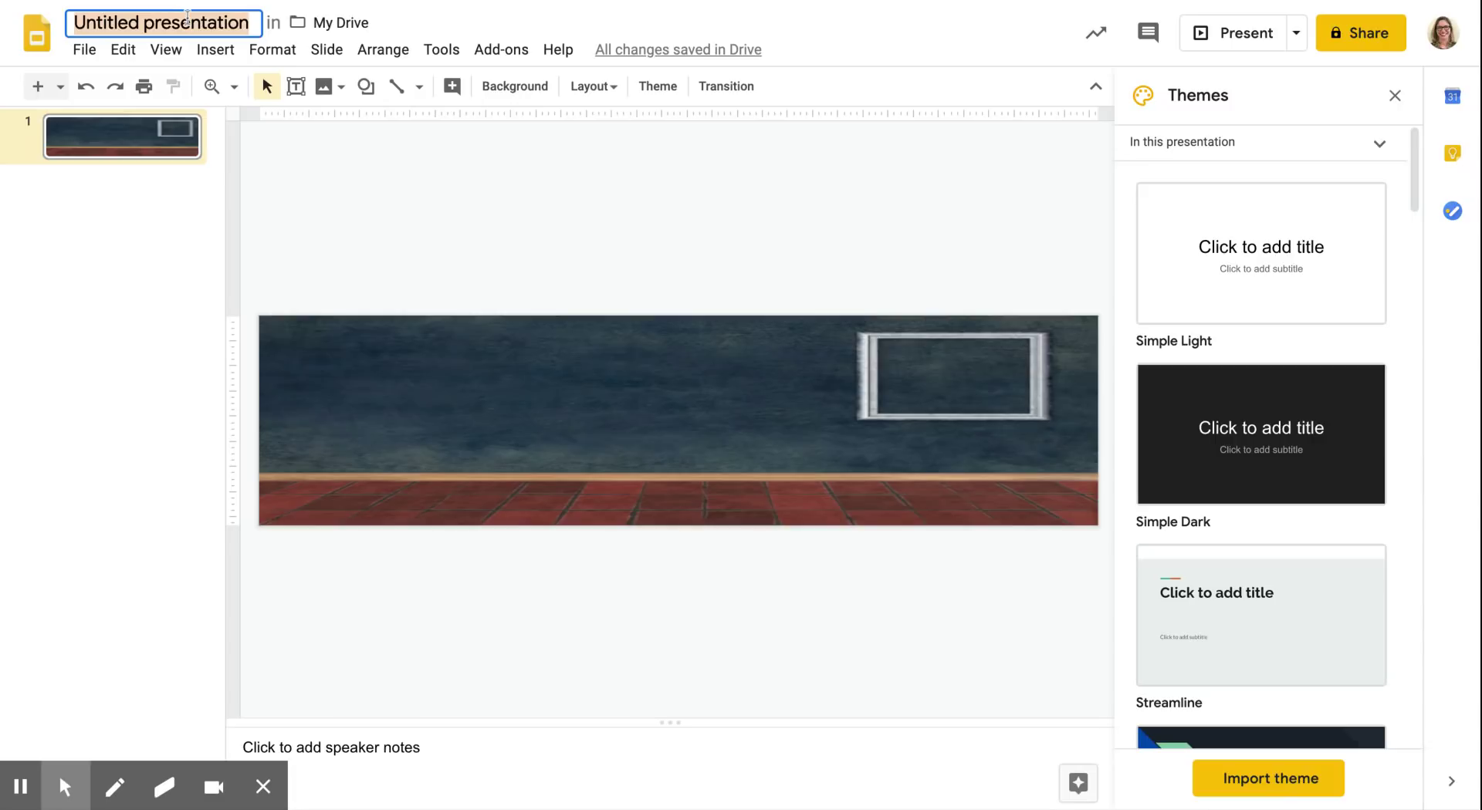
text(Bitmoji bann)
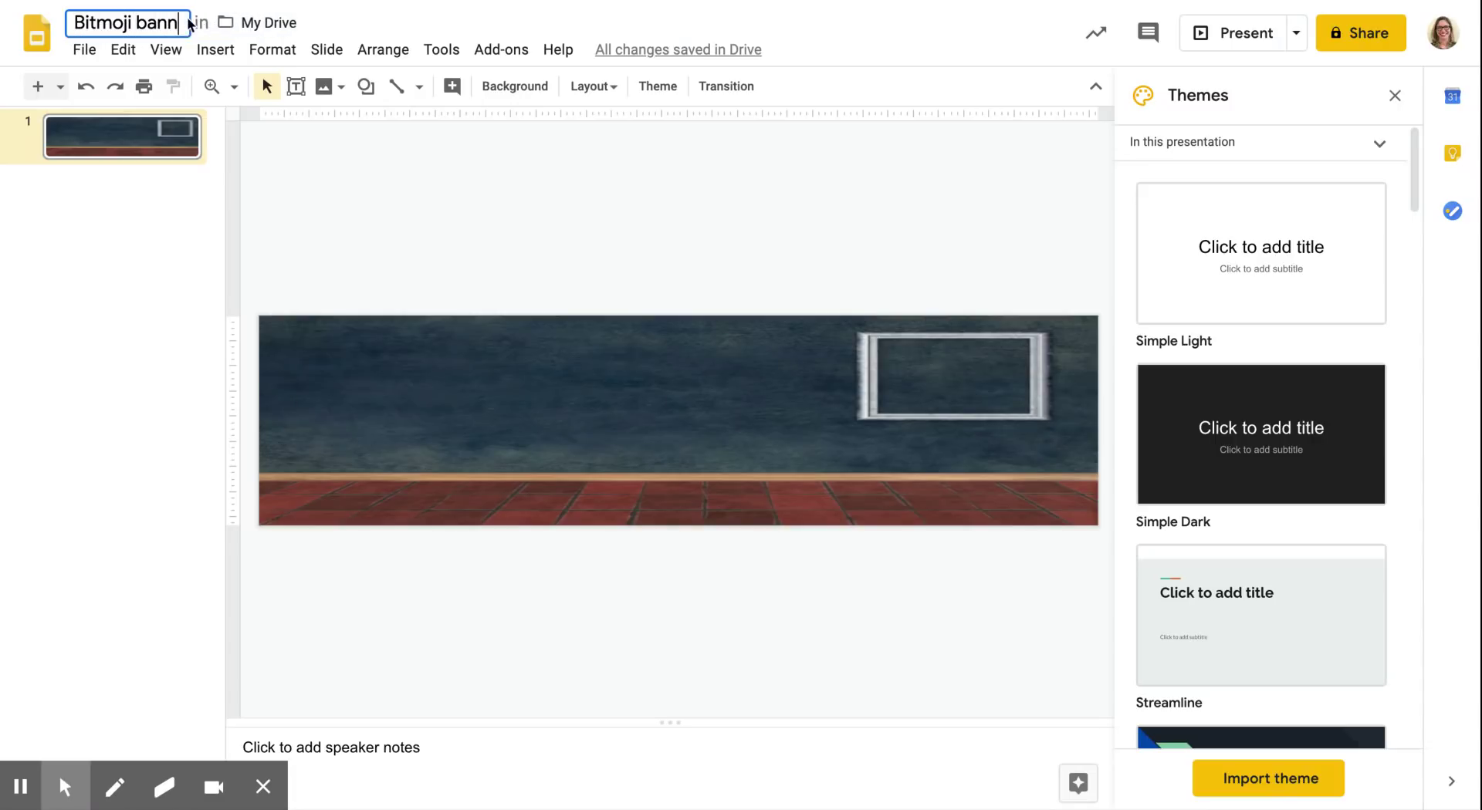
text(er for Clas)
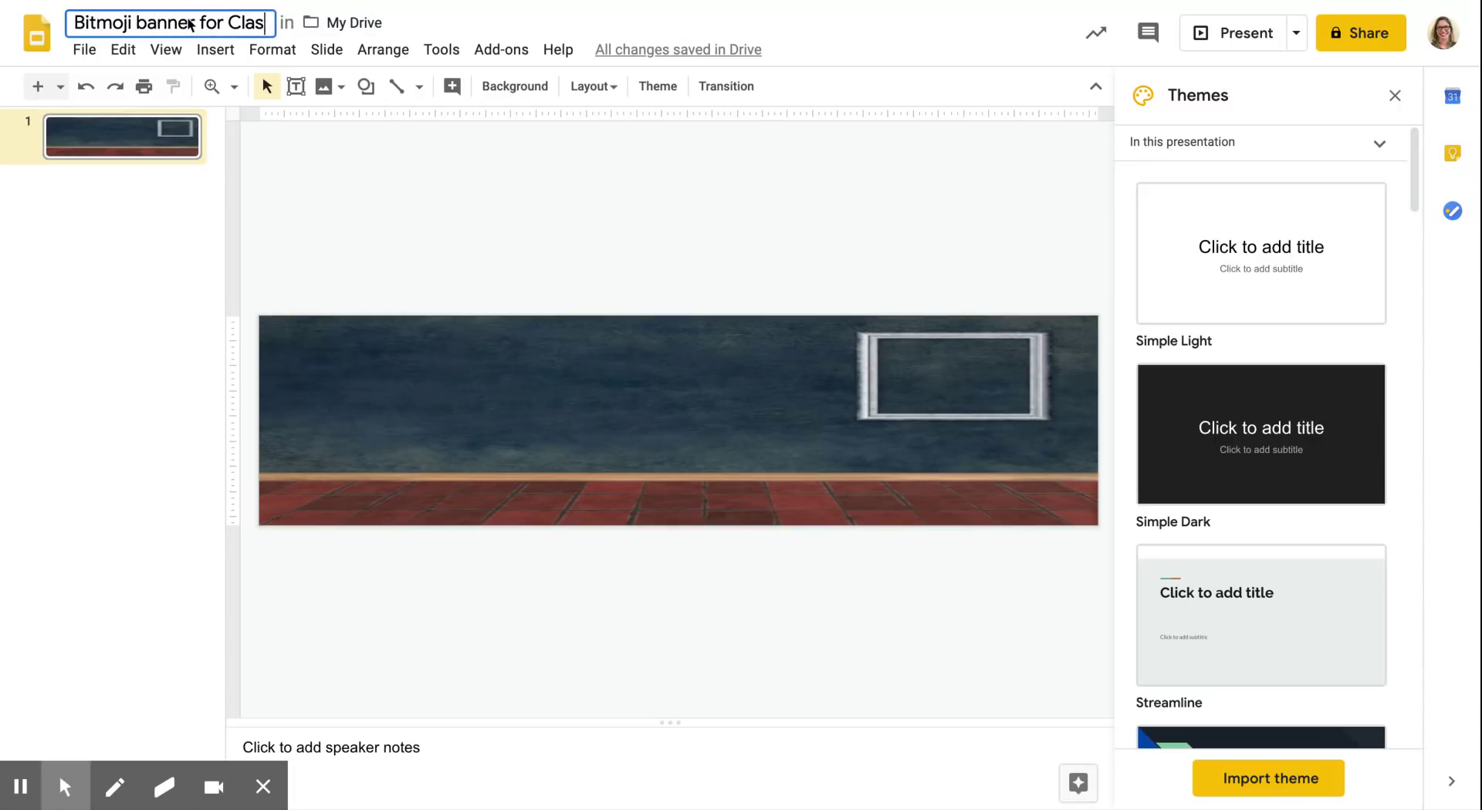
text(sroom)
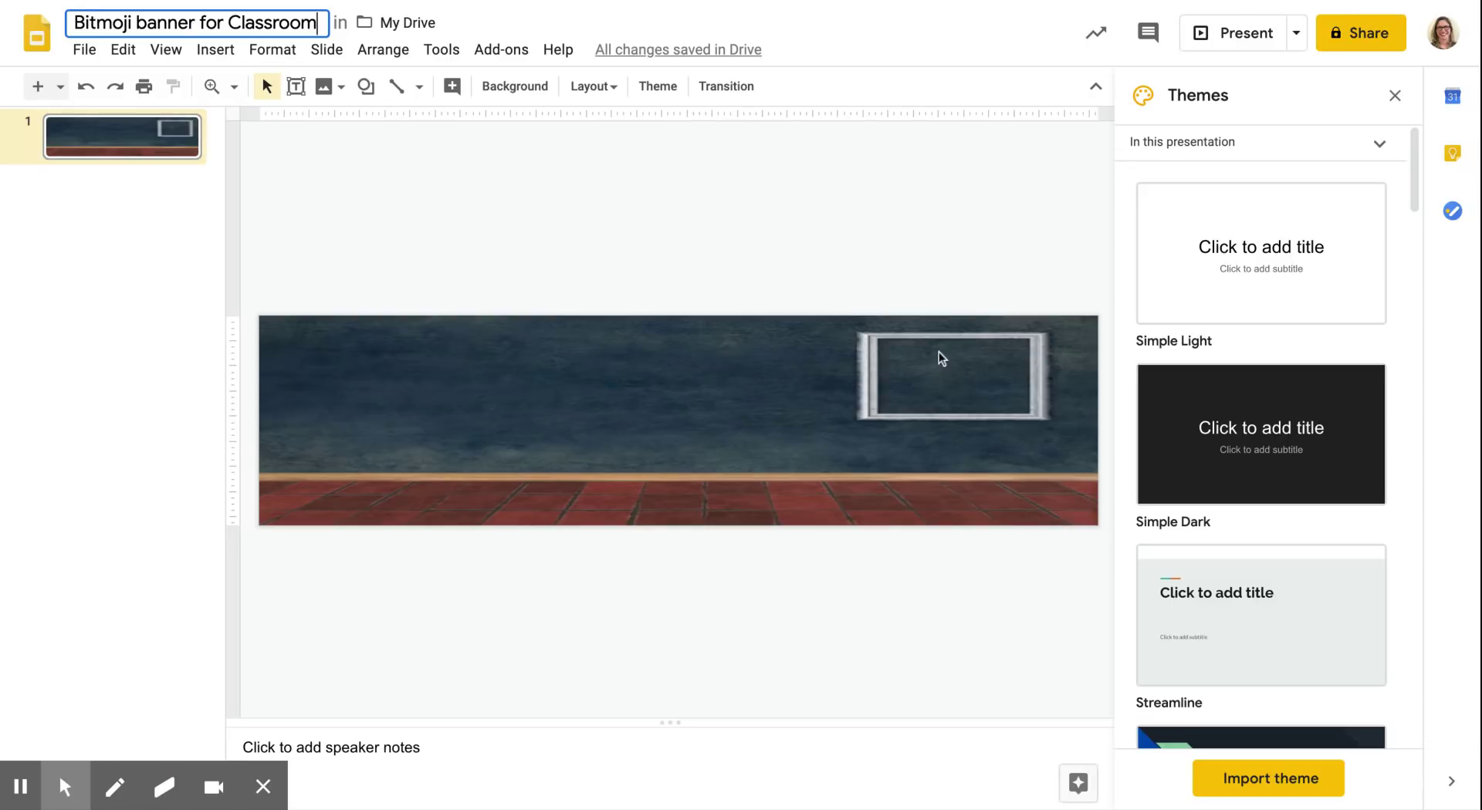
- Search the web for slide images using the query "transparent couch cartoon"
click(217, 50)
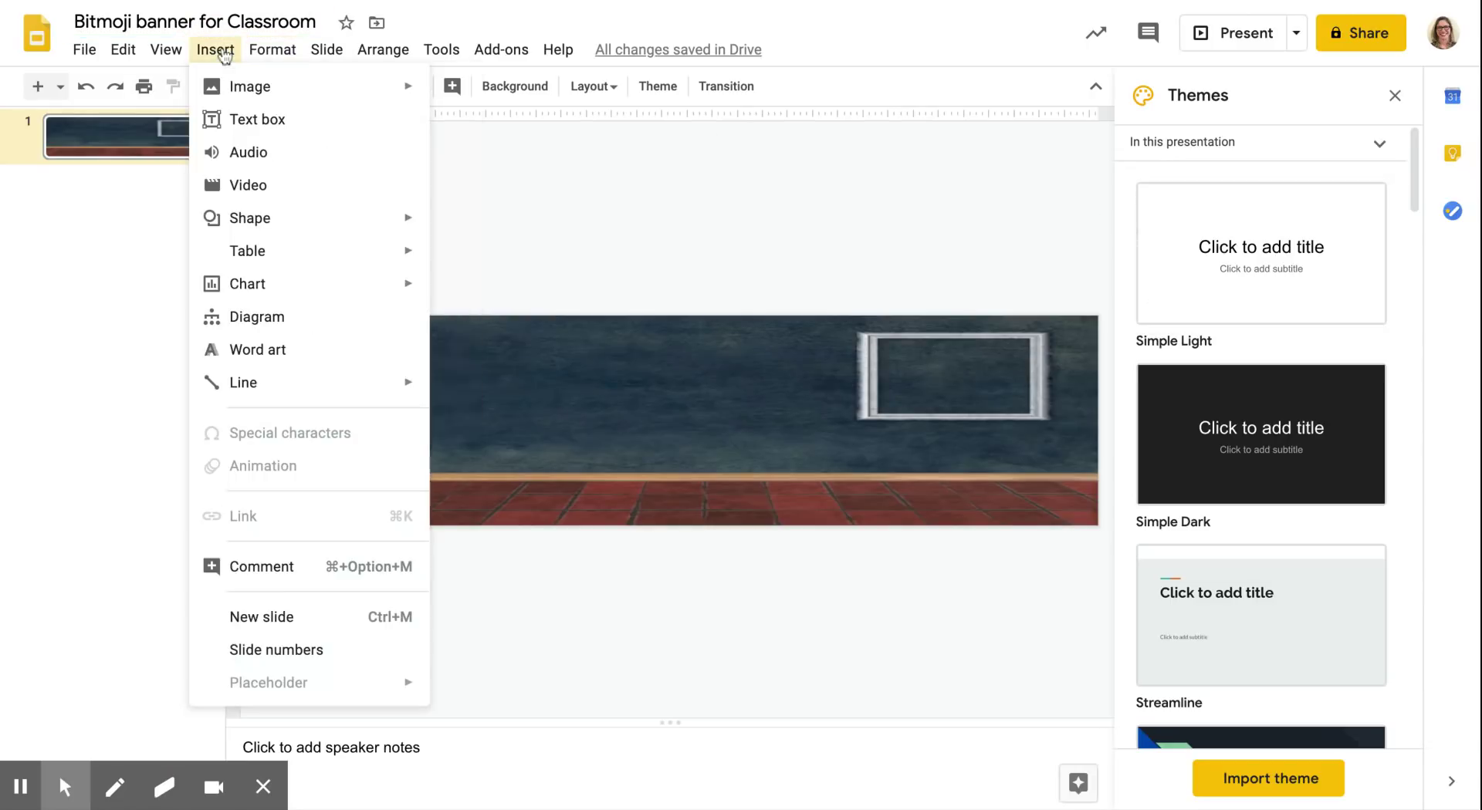
mouse_move(309, 86)
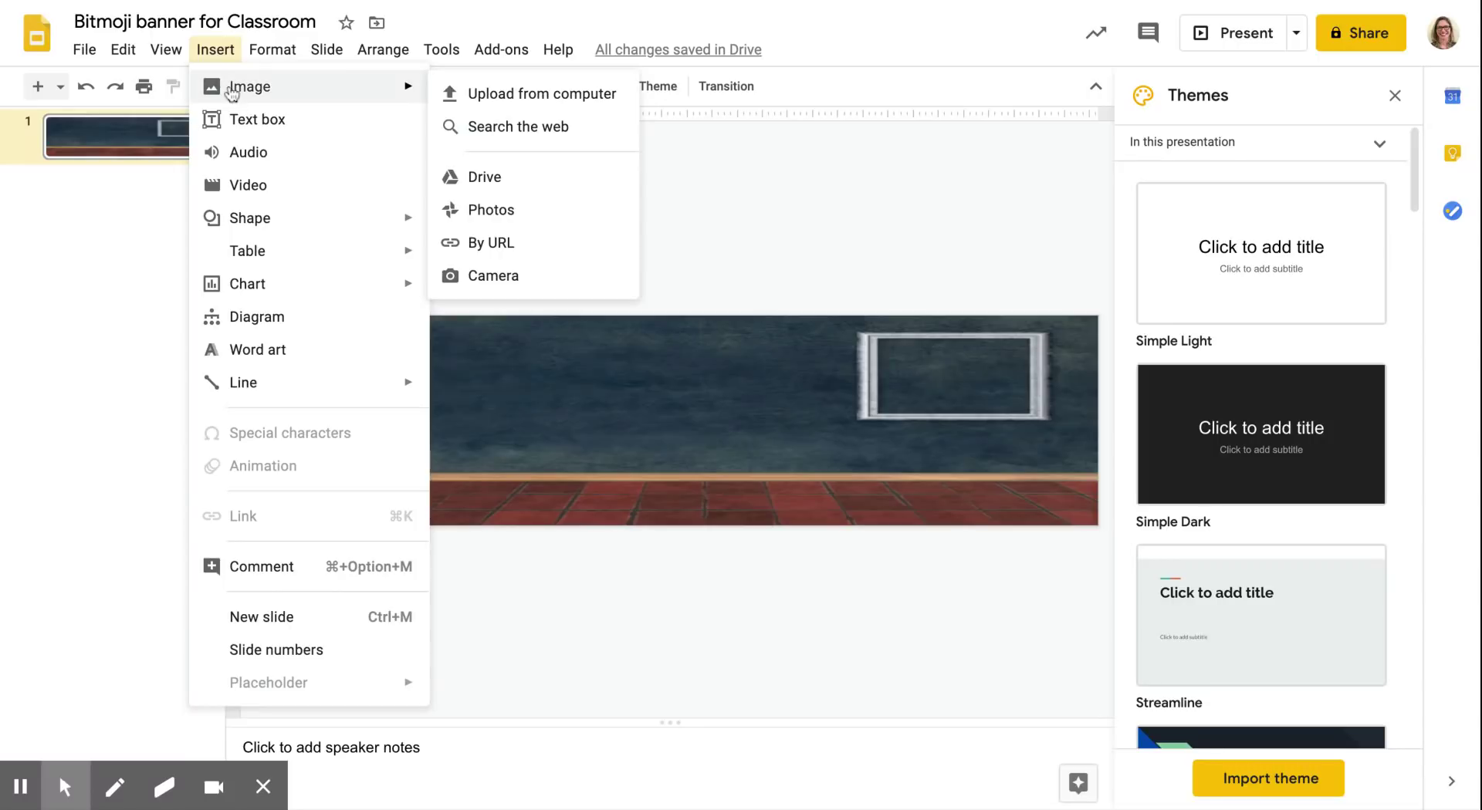
click(500, 123)
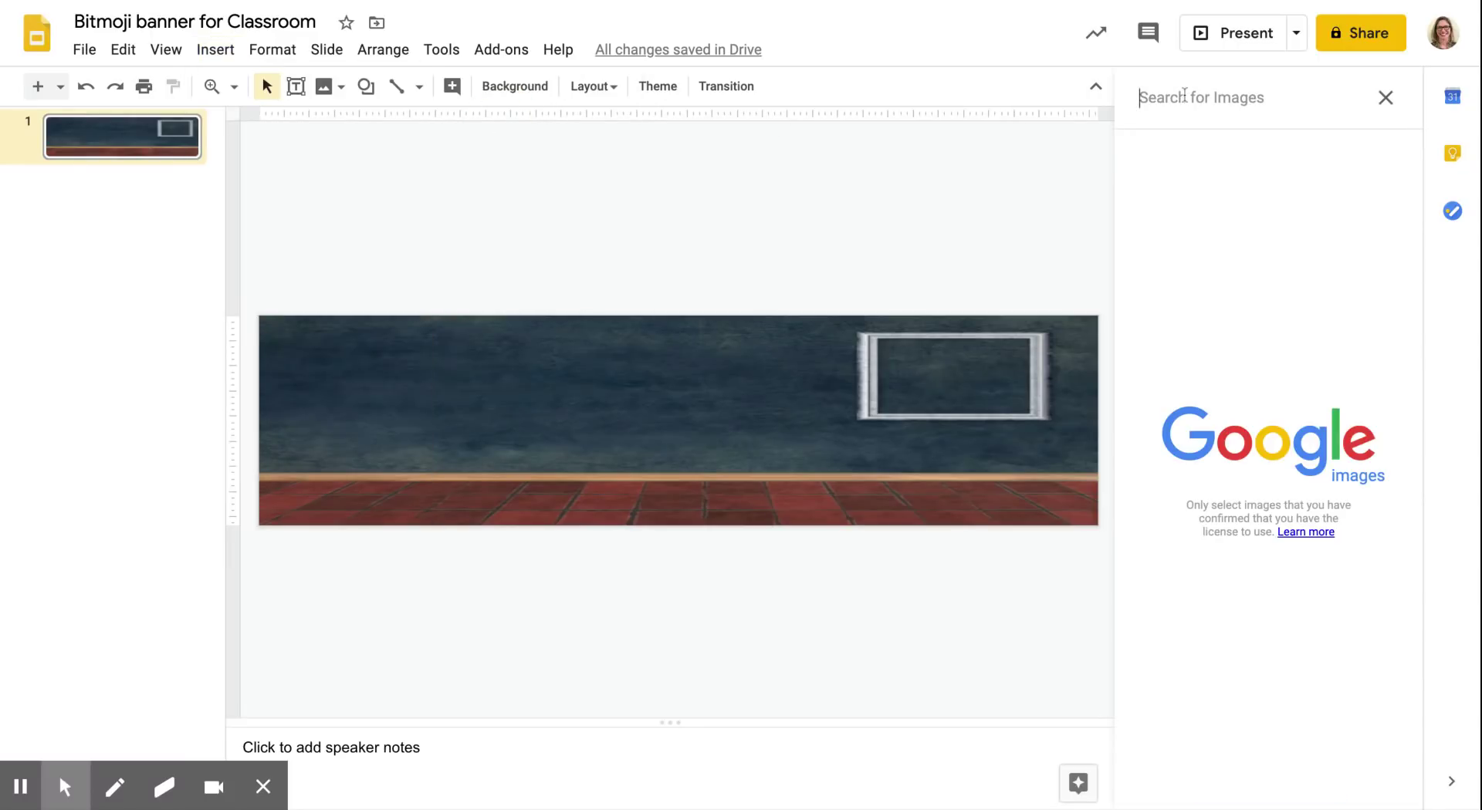
click(1184, 95)
text(trns)
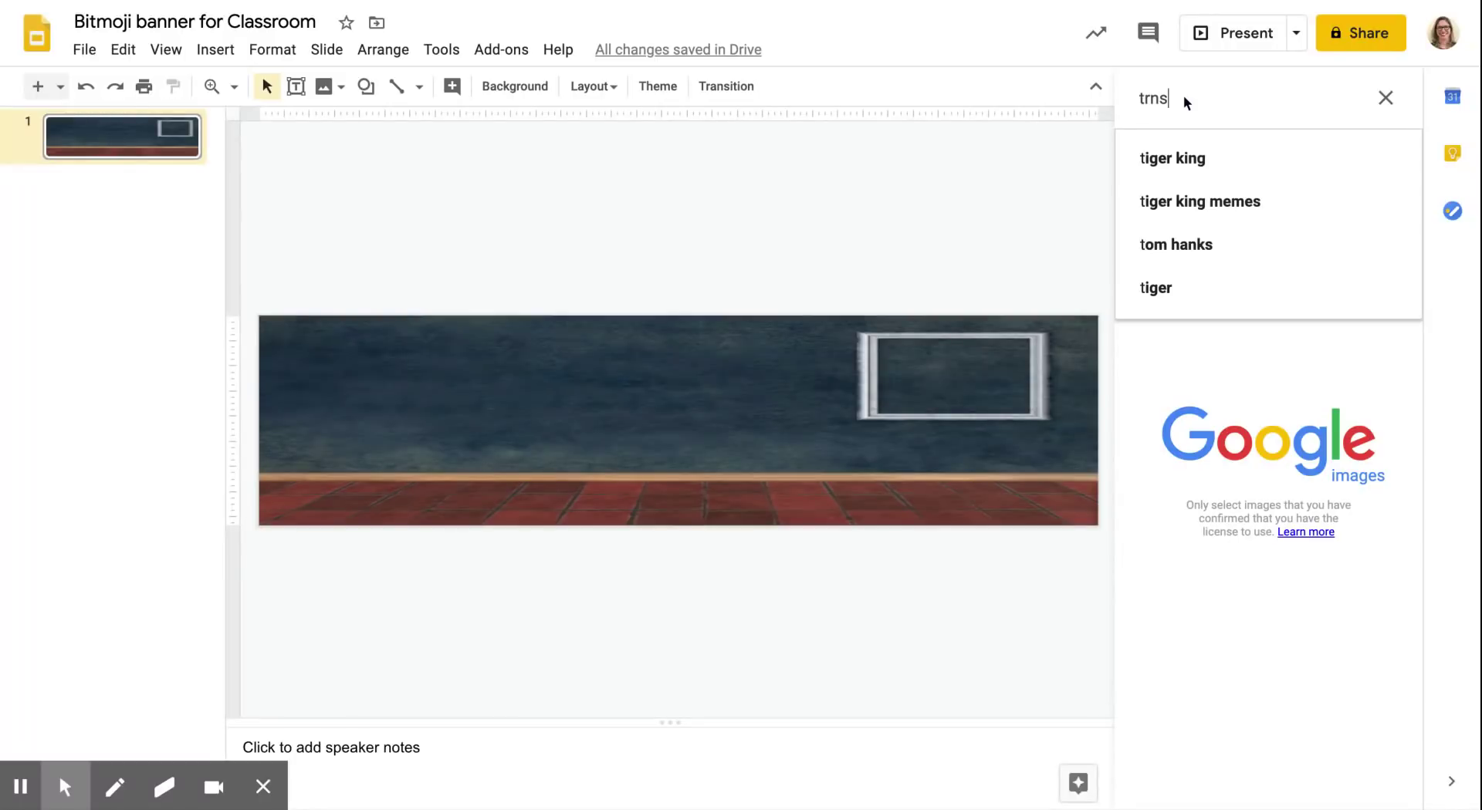
key(BackSpace)
key(BackSpace)
text(ansp)
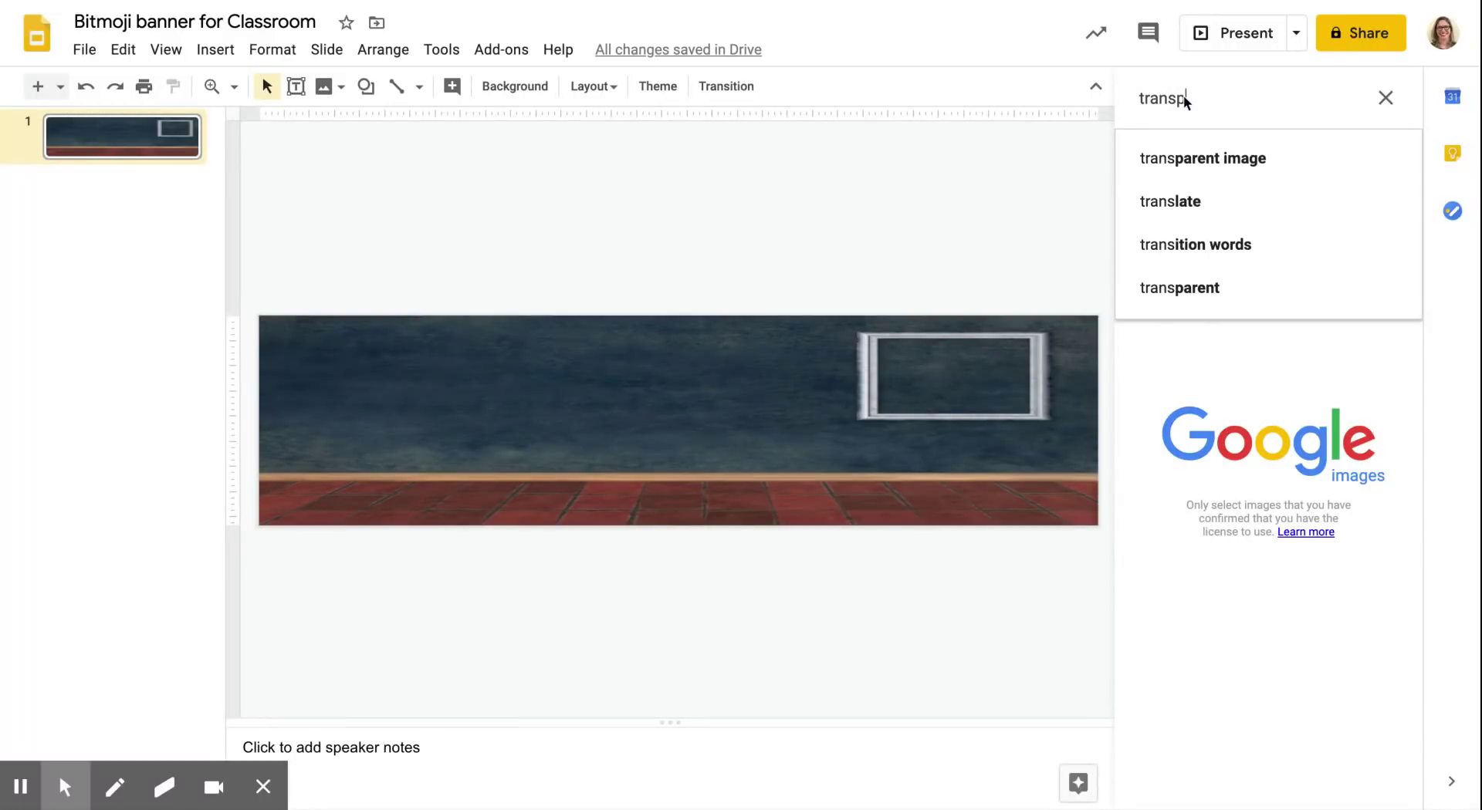
text(arent)
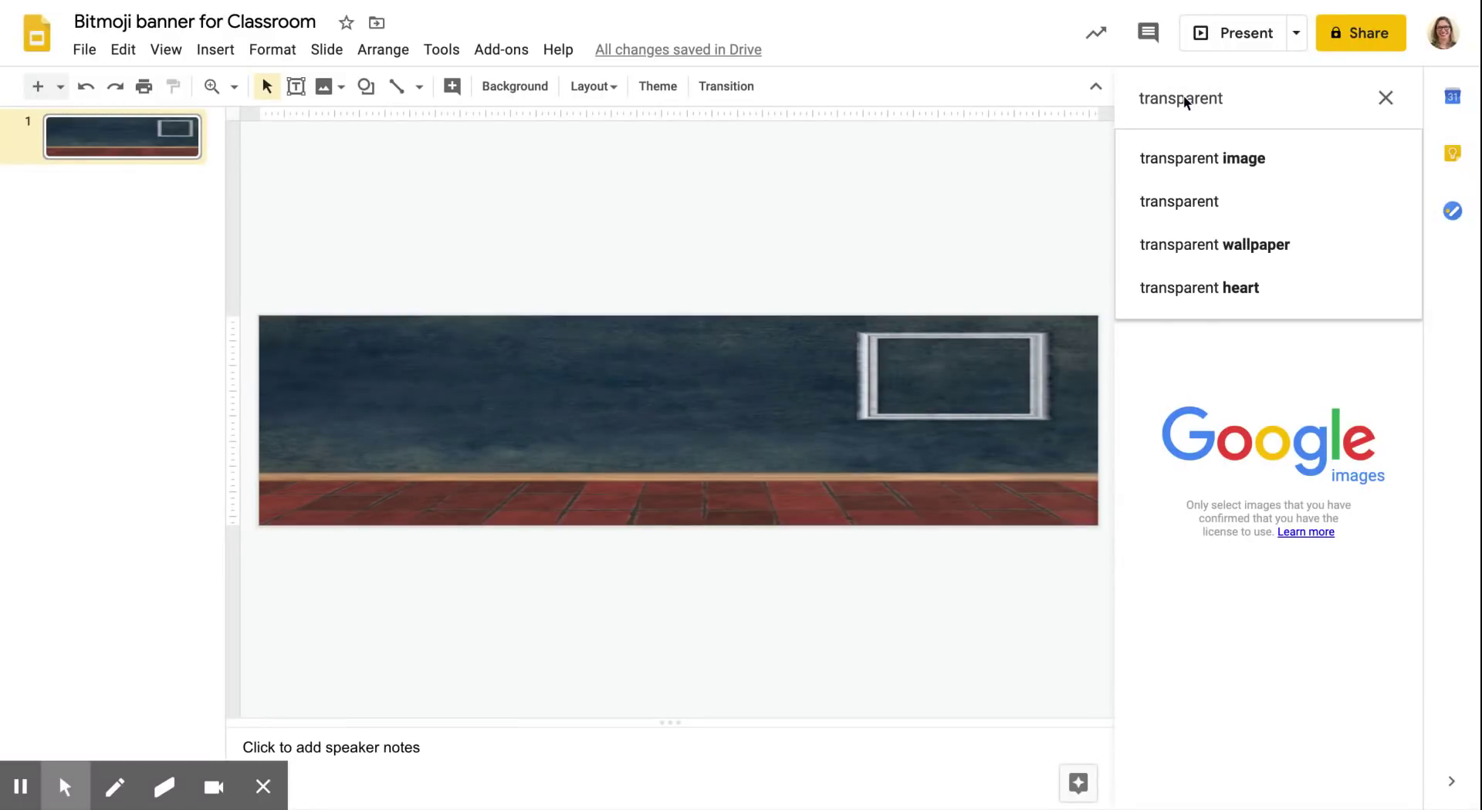
text( cart)
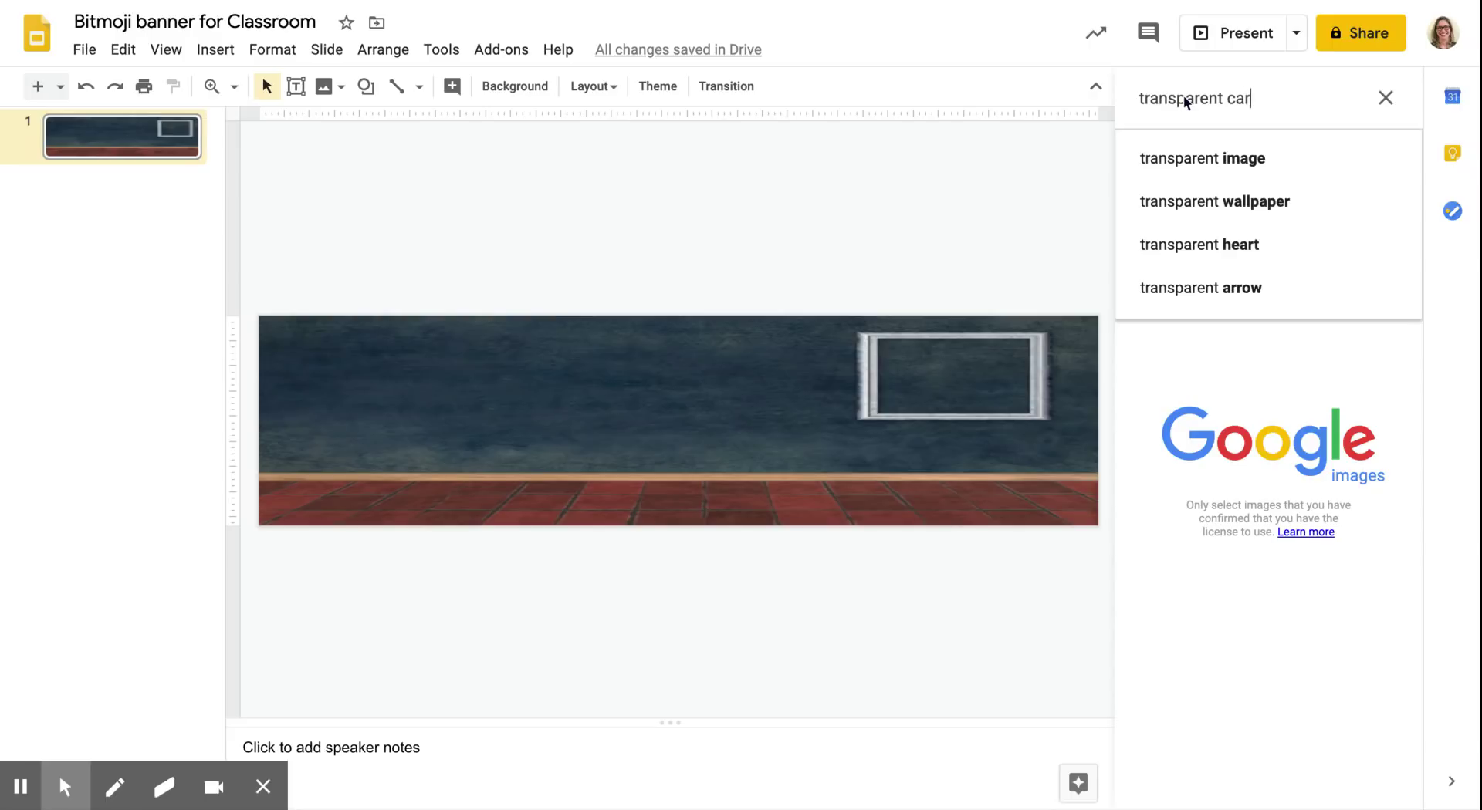
key(BackSpace)
key(BackSpace)
key(BackSpace)
text(ouch )
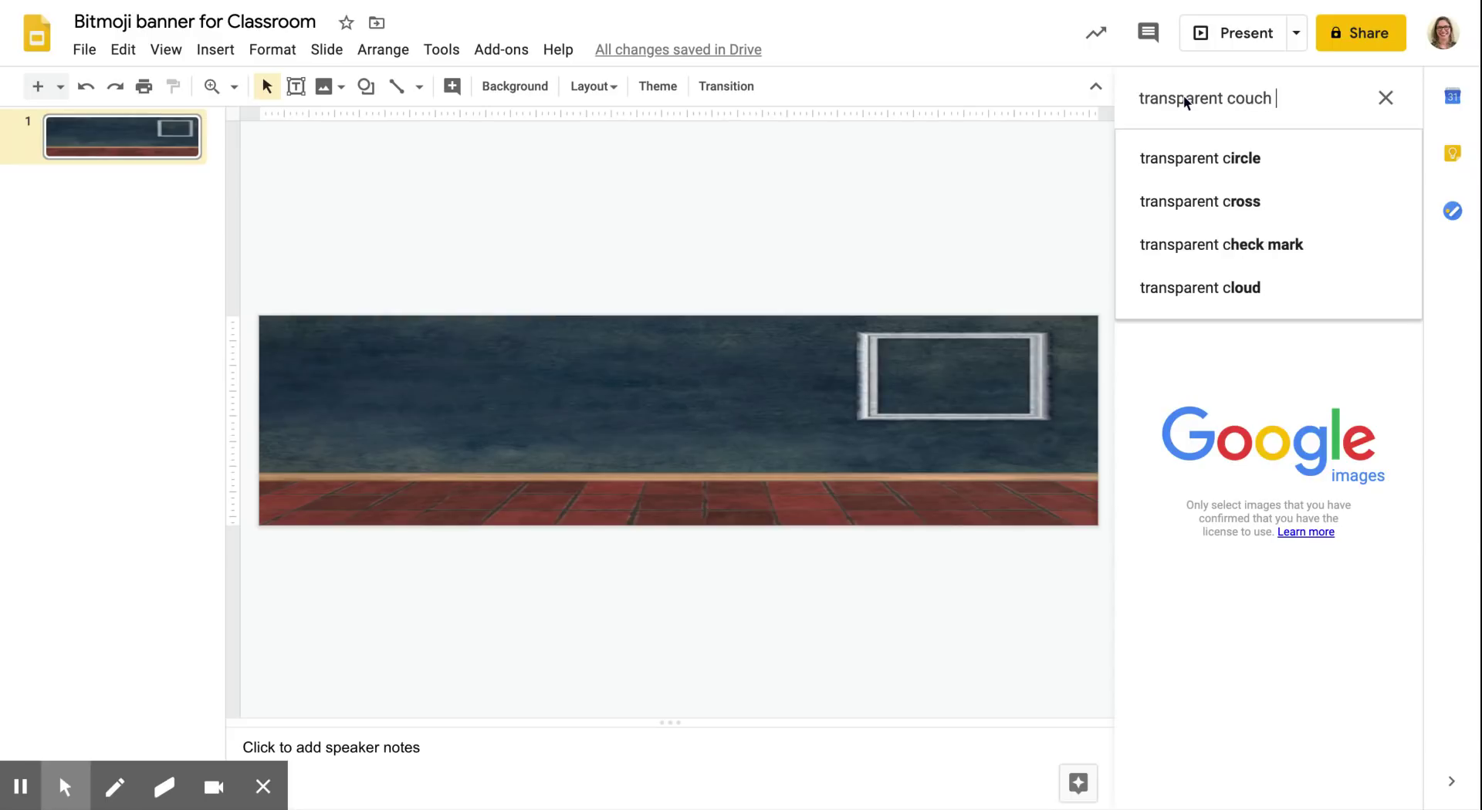
text(cartoon)
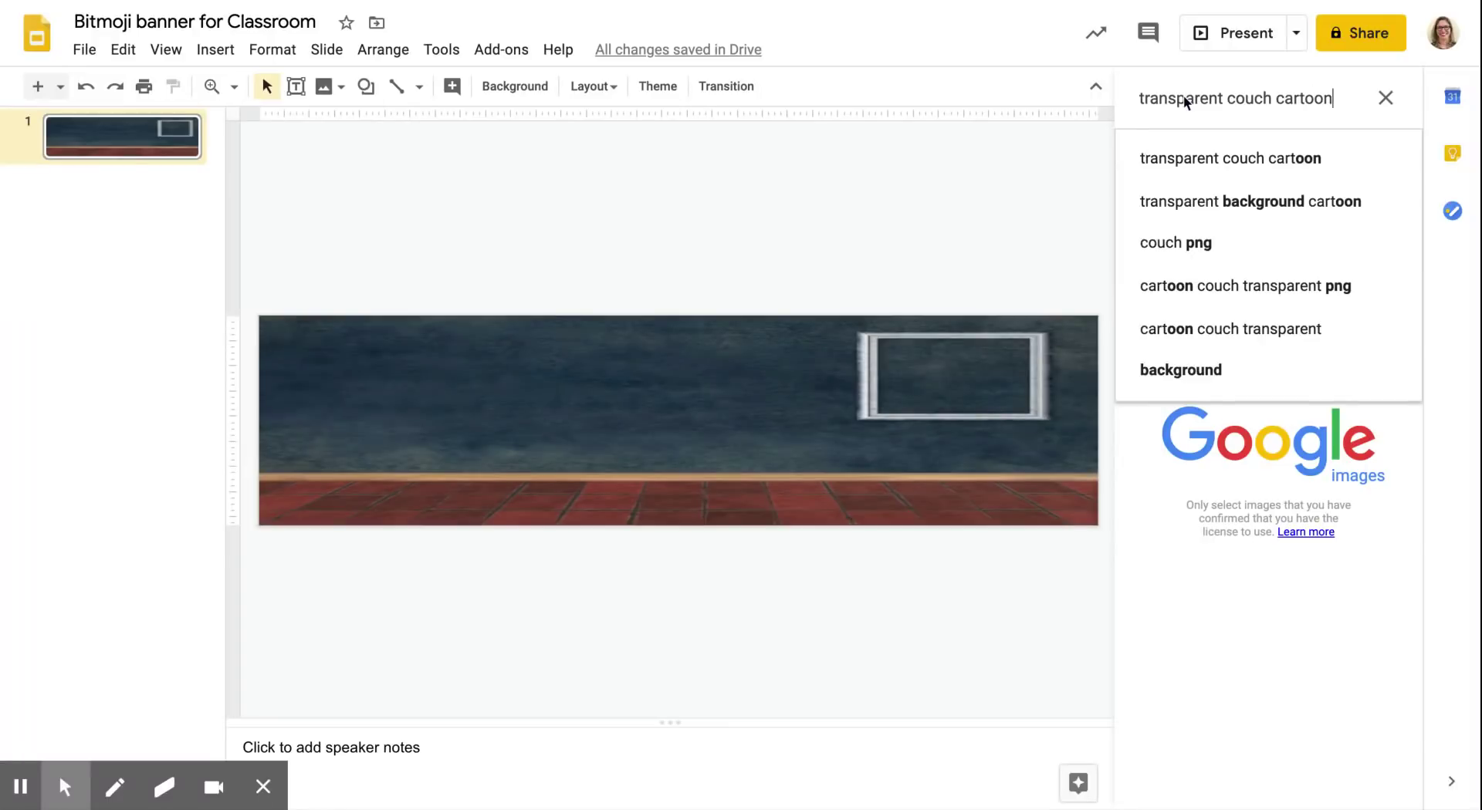
key(Return)
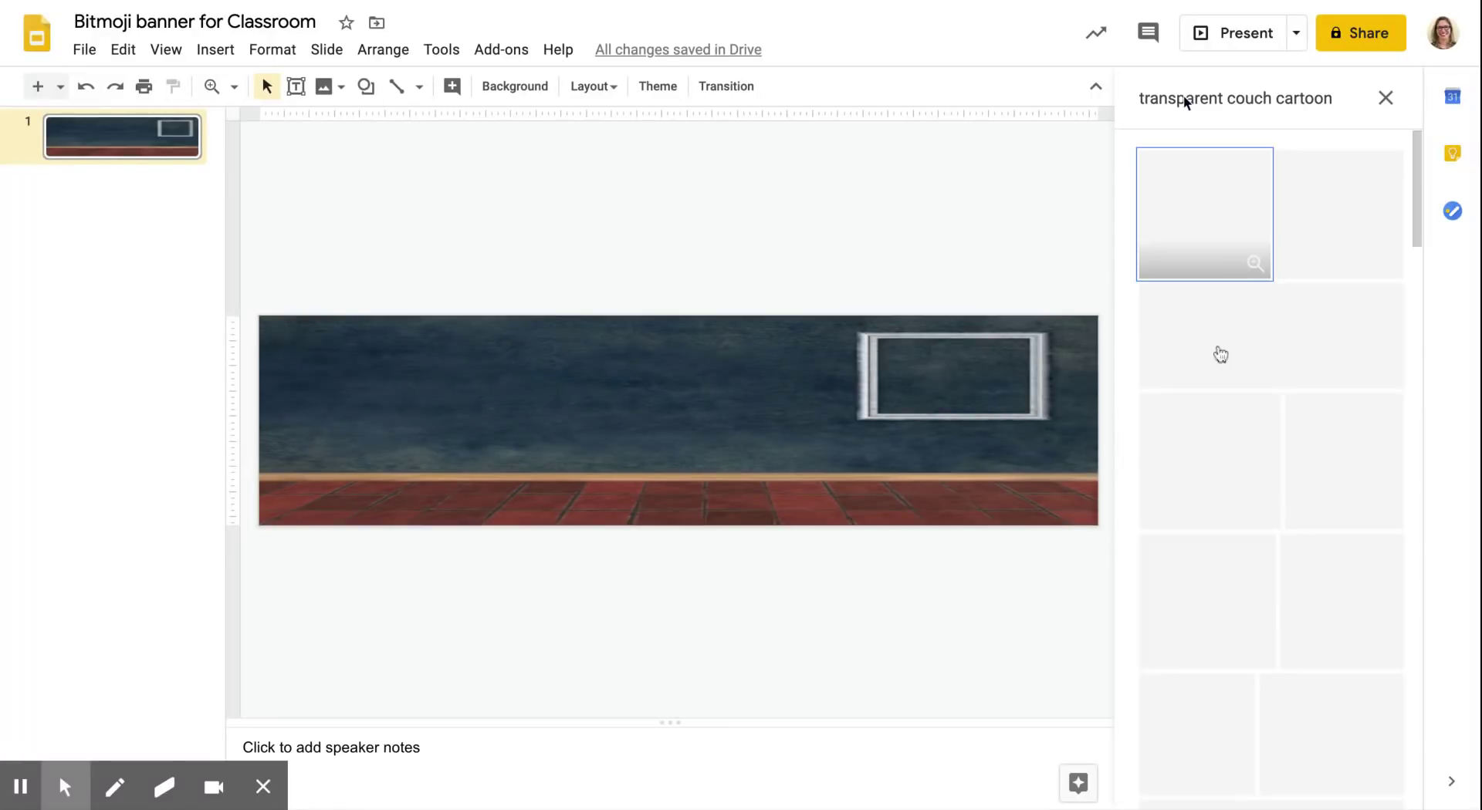
- Insert the green cartoon couch from the image results onto the banner slide
scroll(1212, 478, down, 2)
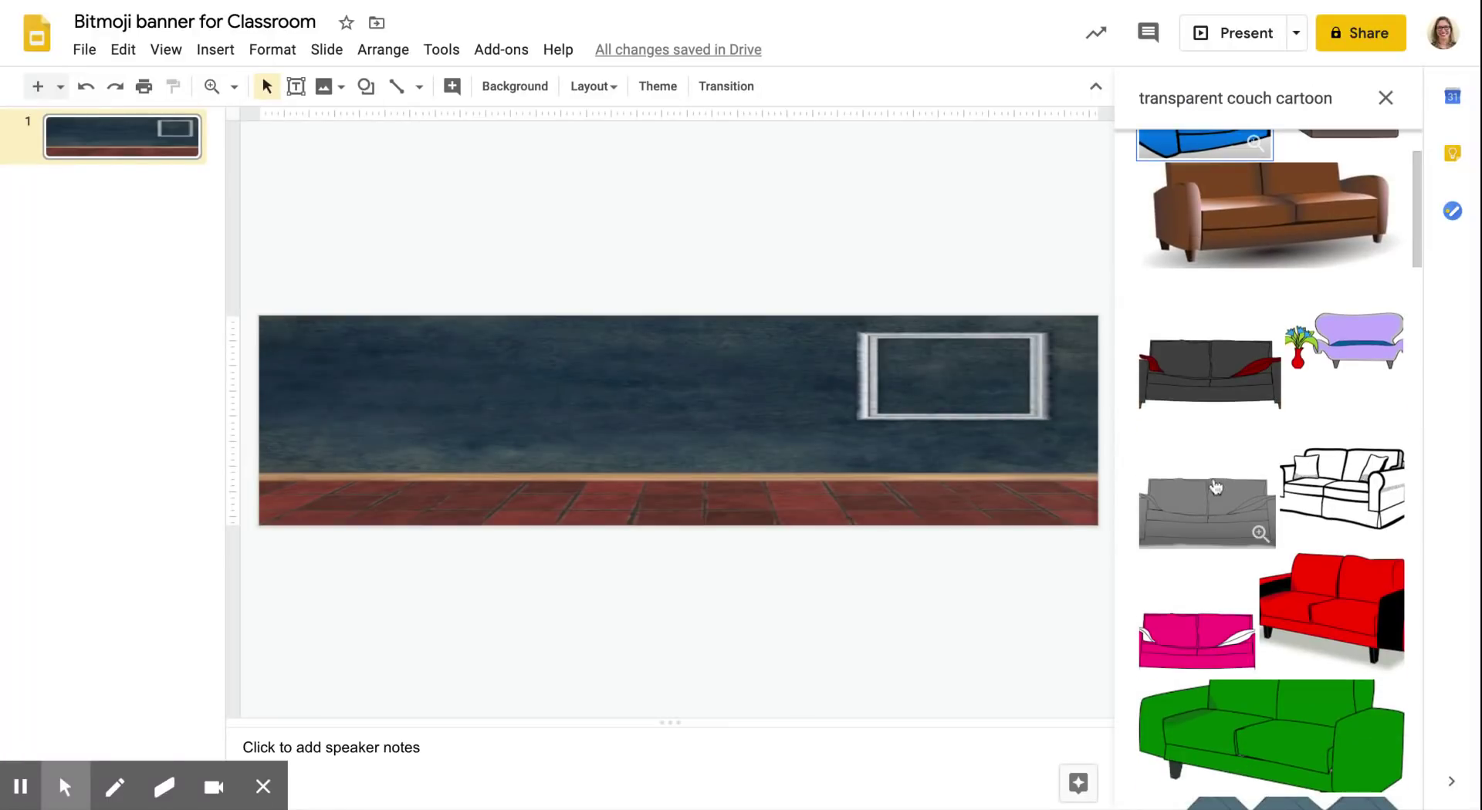
click(1233, 694)
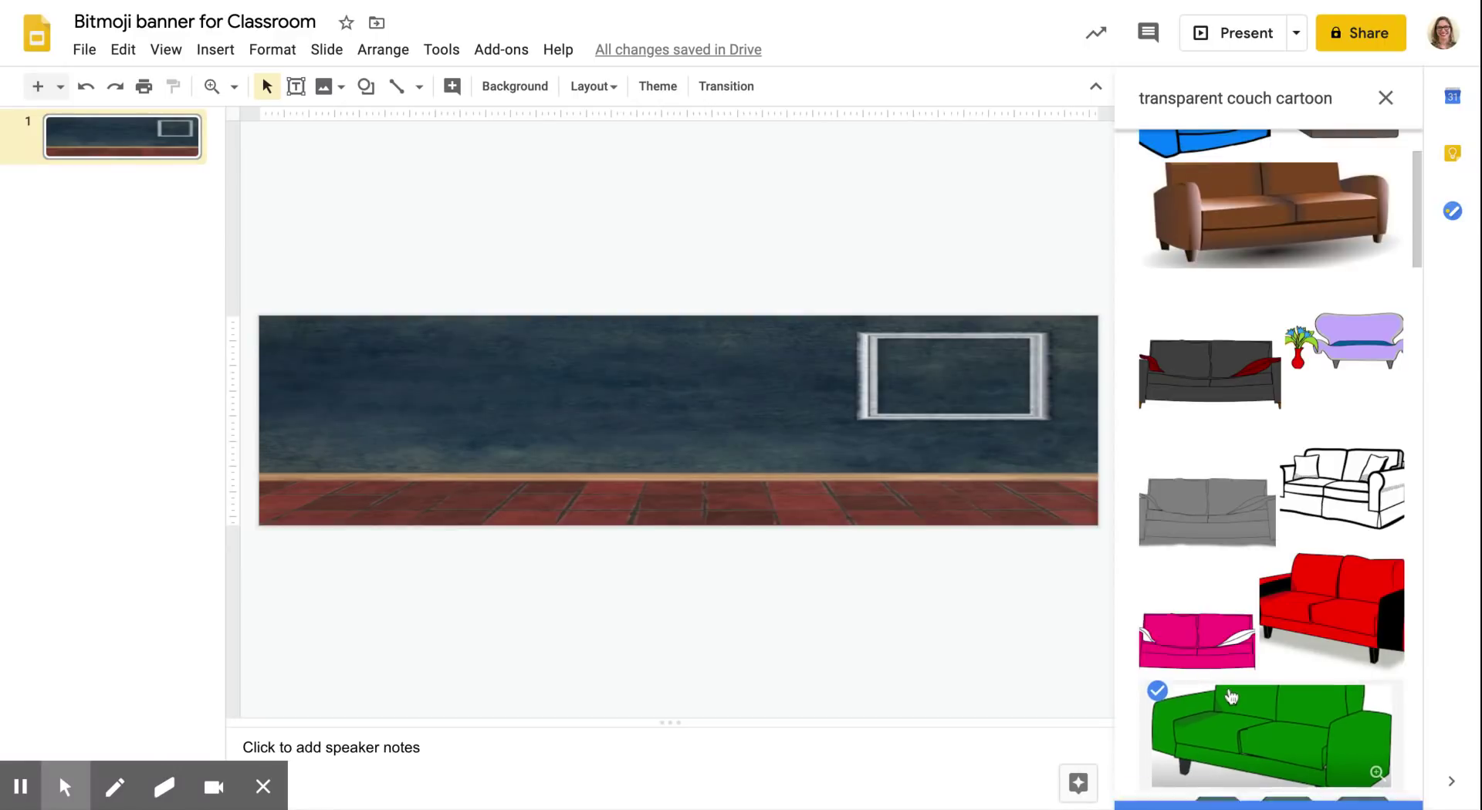
drag(1230, 696, 877, 415)
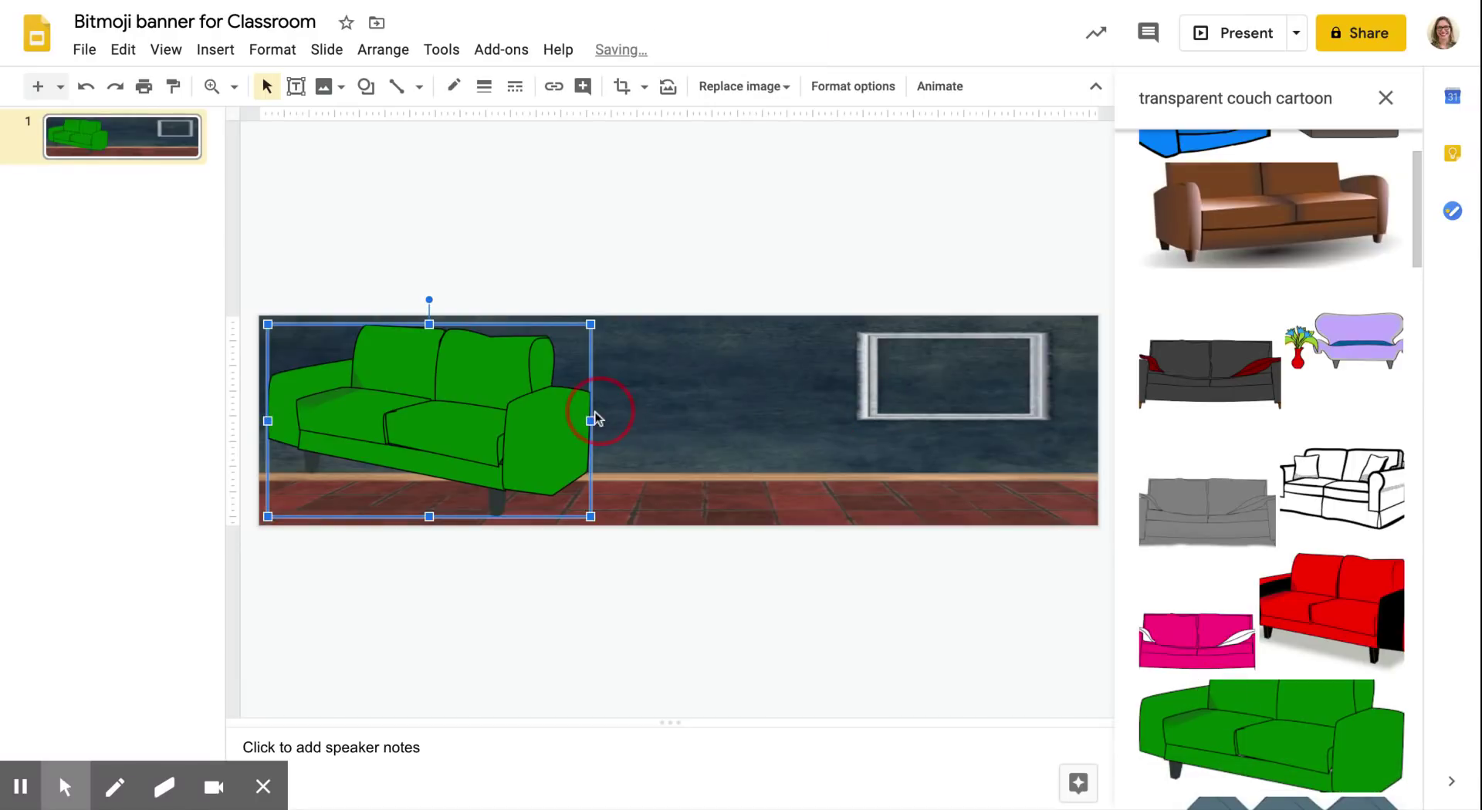
- Reduce the green couch's width and height and place it on the floor beneath the picture frame
drag(592, 421, 498, 421)
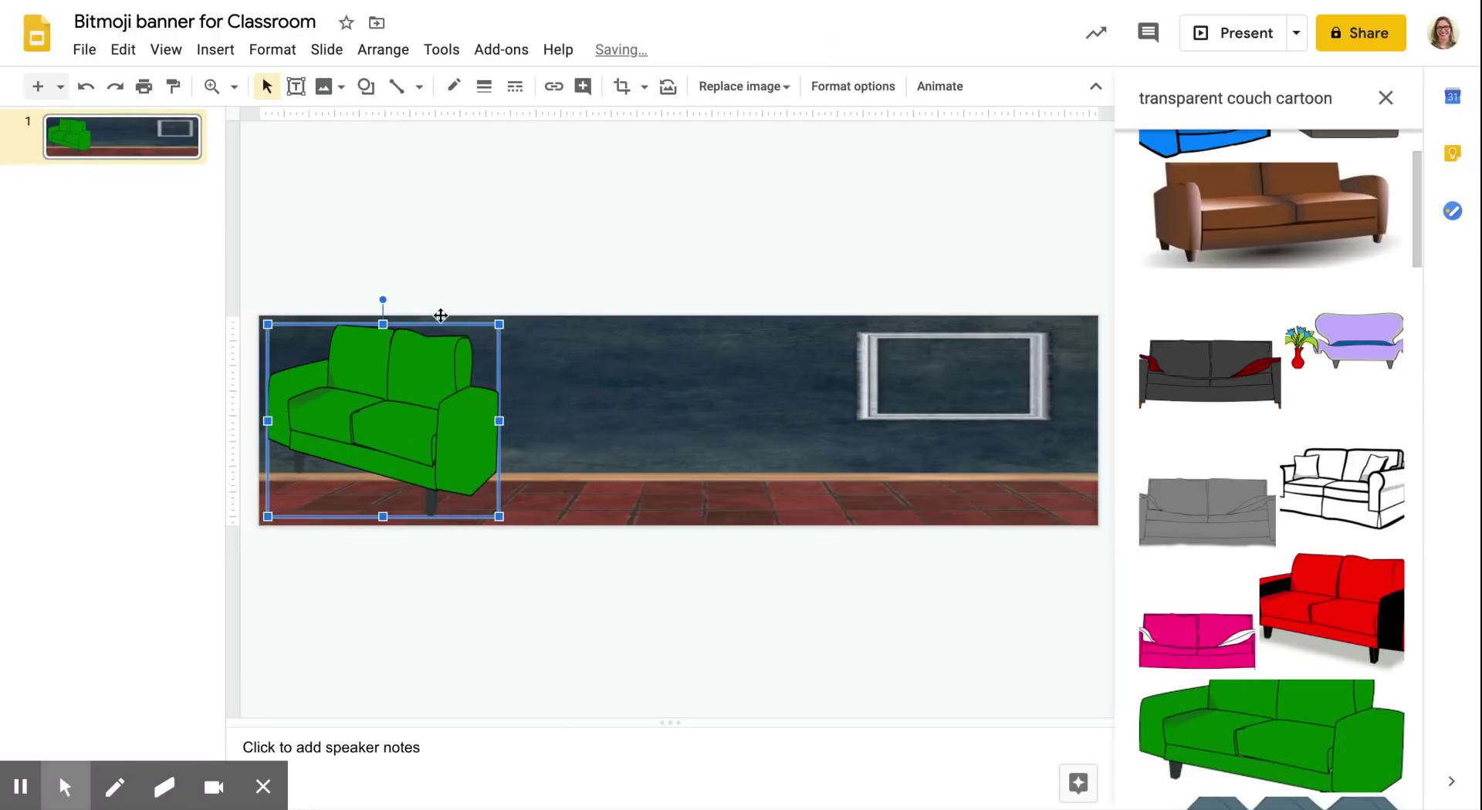
drag(382, 323, 383, 371)
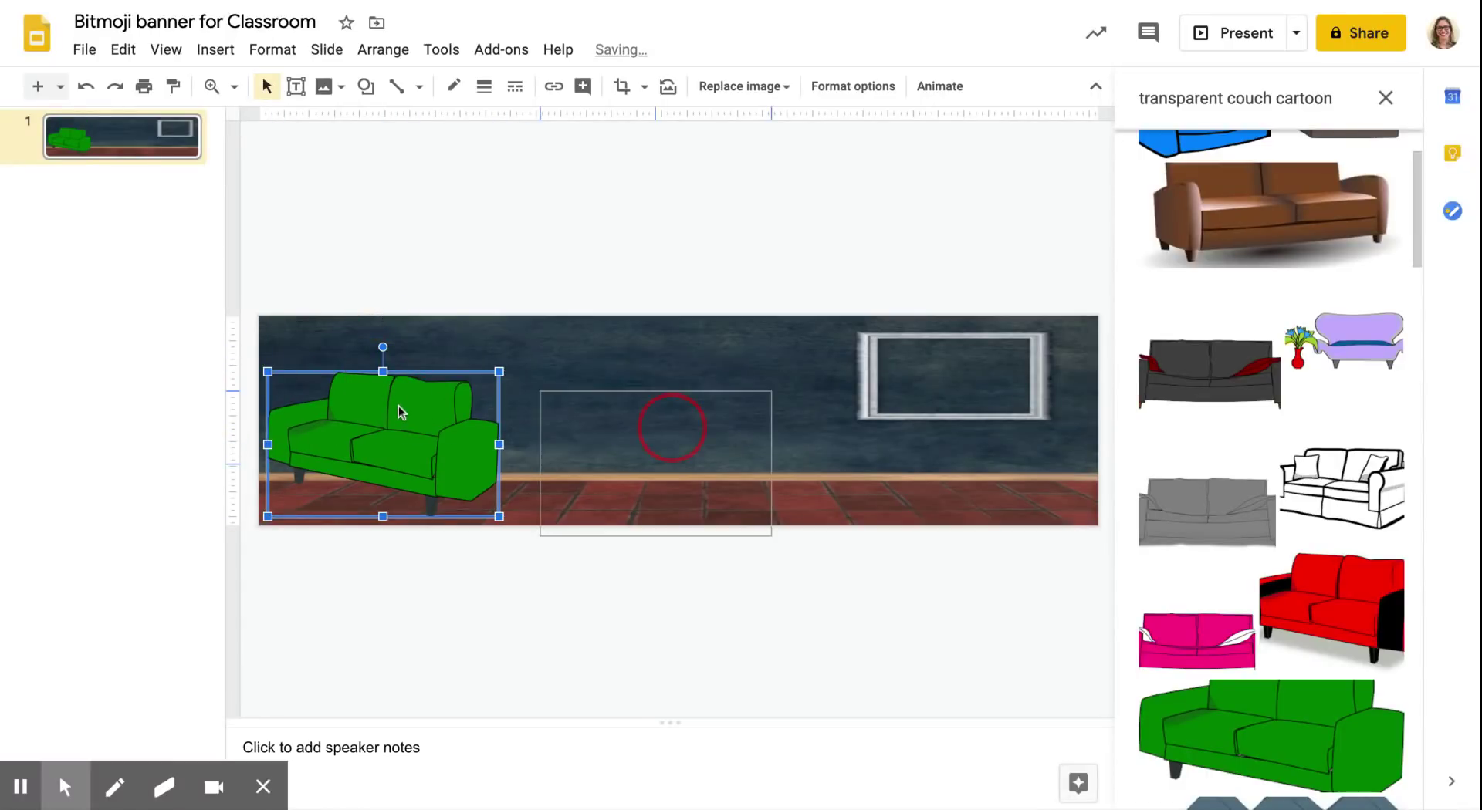
drag(399, 406, 905, 404)
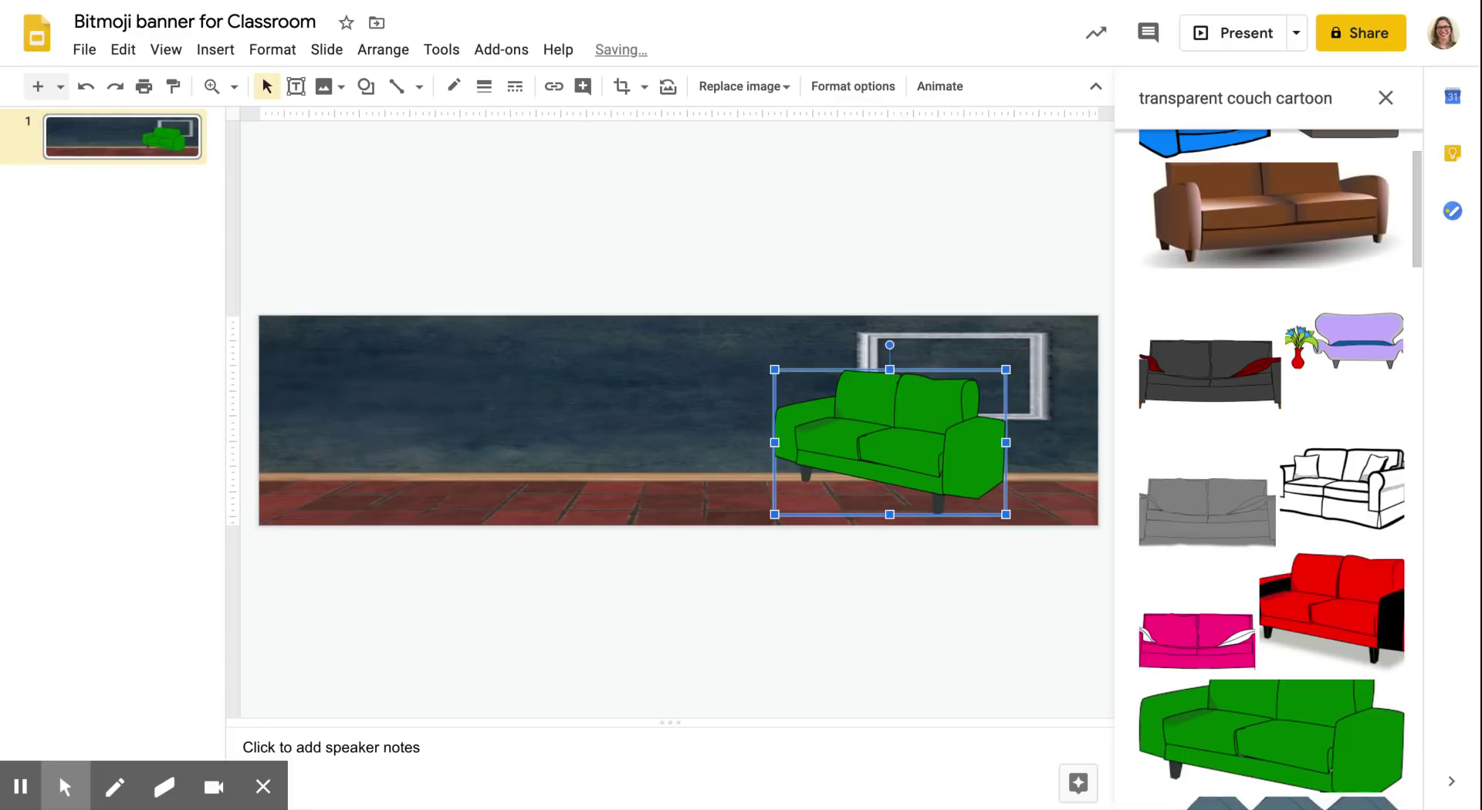
- Try flipping the green couch horizontally, and flip it back to its original direction
right_click(905, 418)
mouse_move(975, 394)
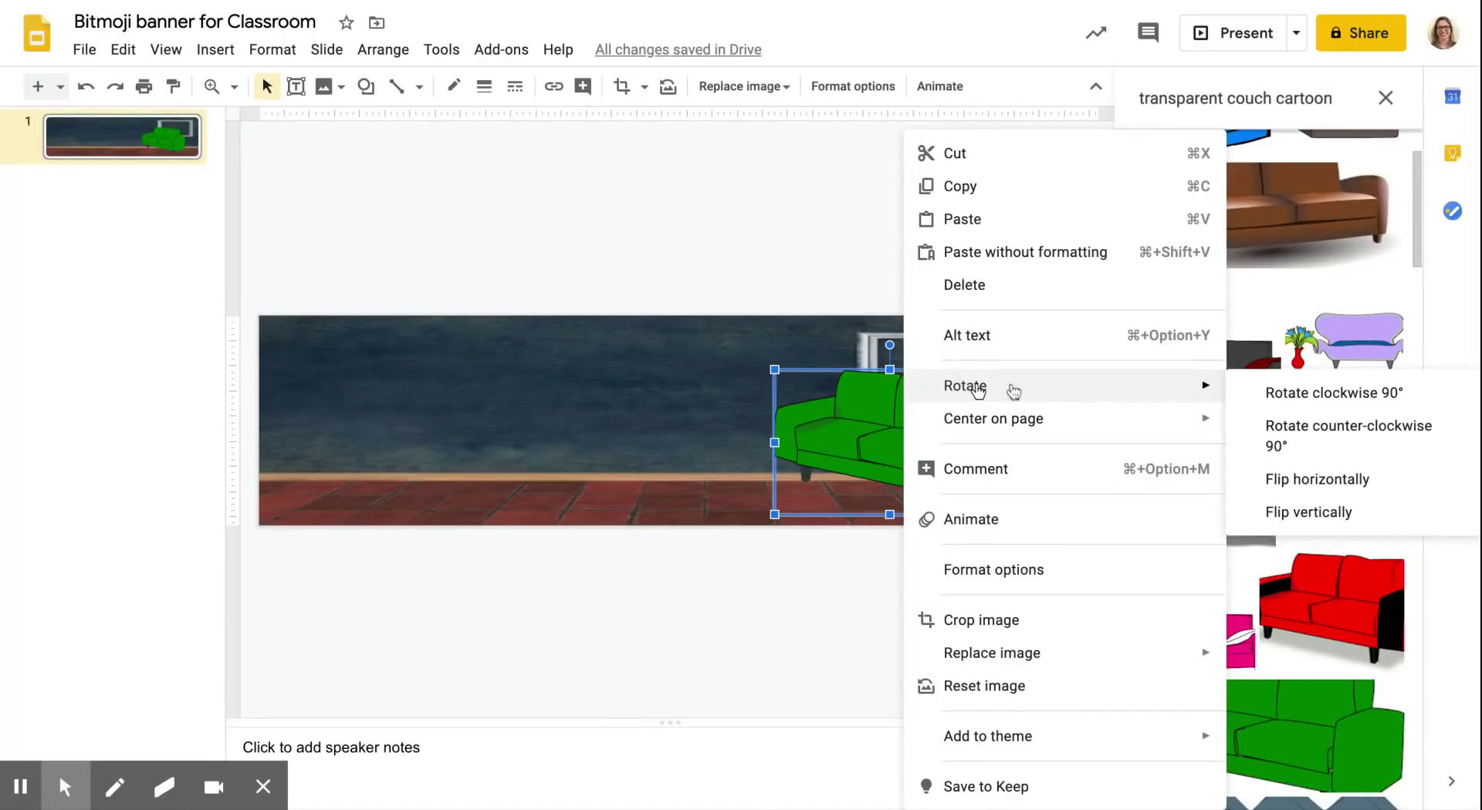
click(1312, 480)
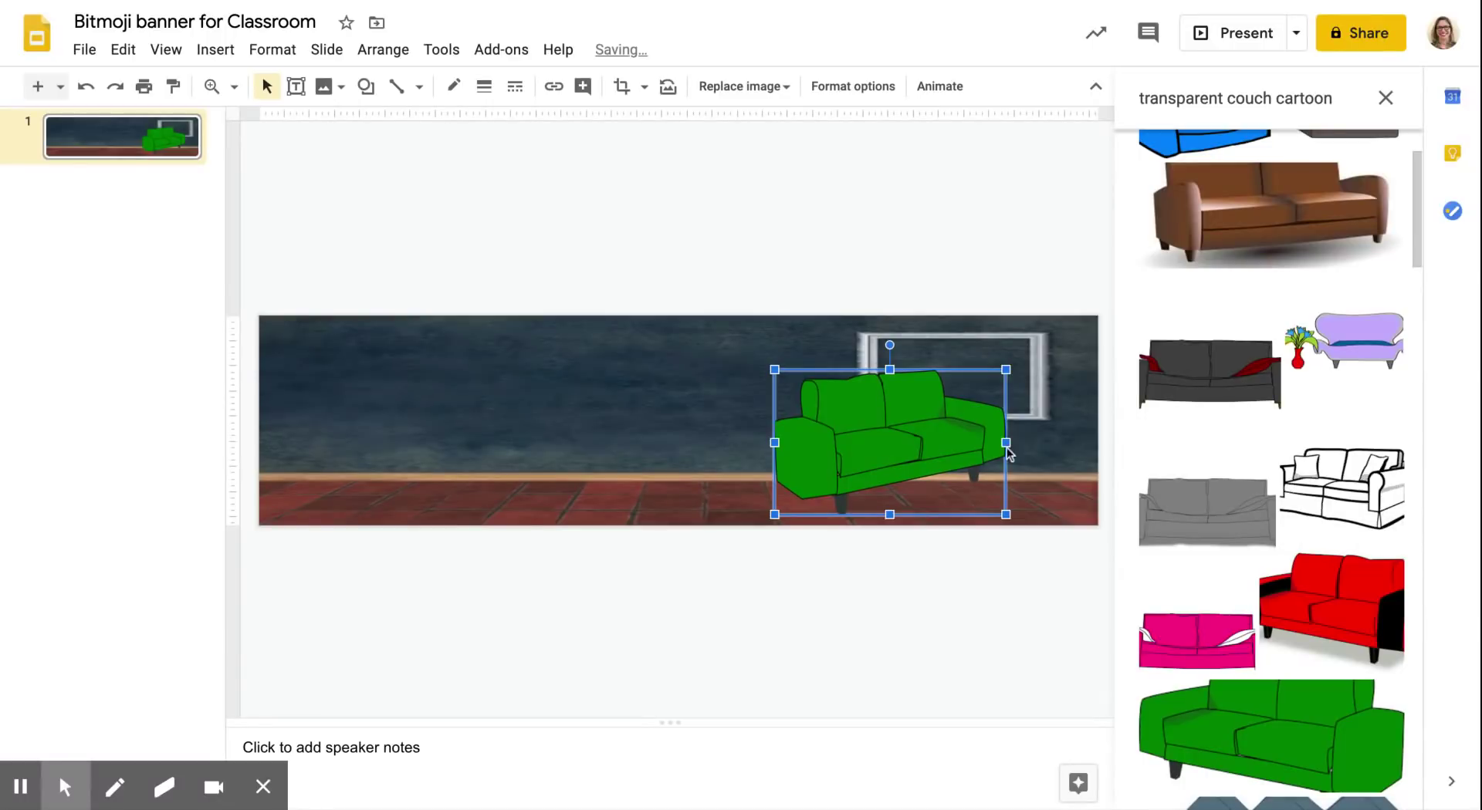
right_click(916, 430)
mouse_move(917, 426)
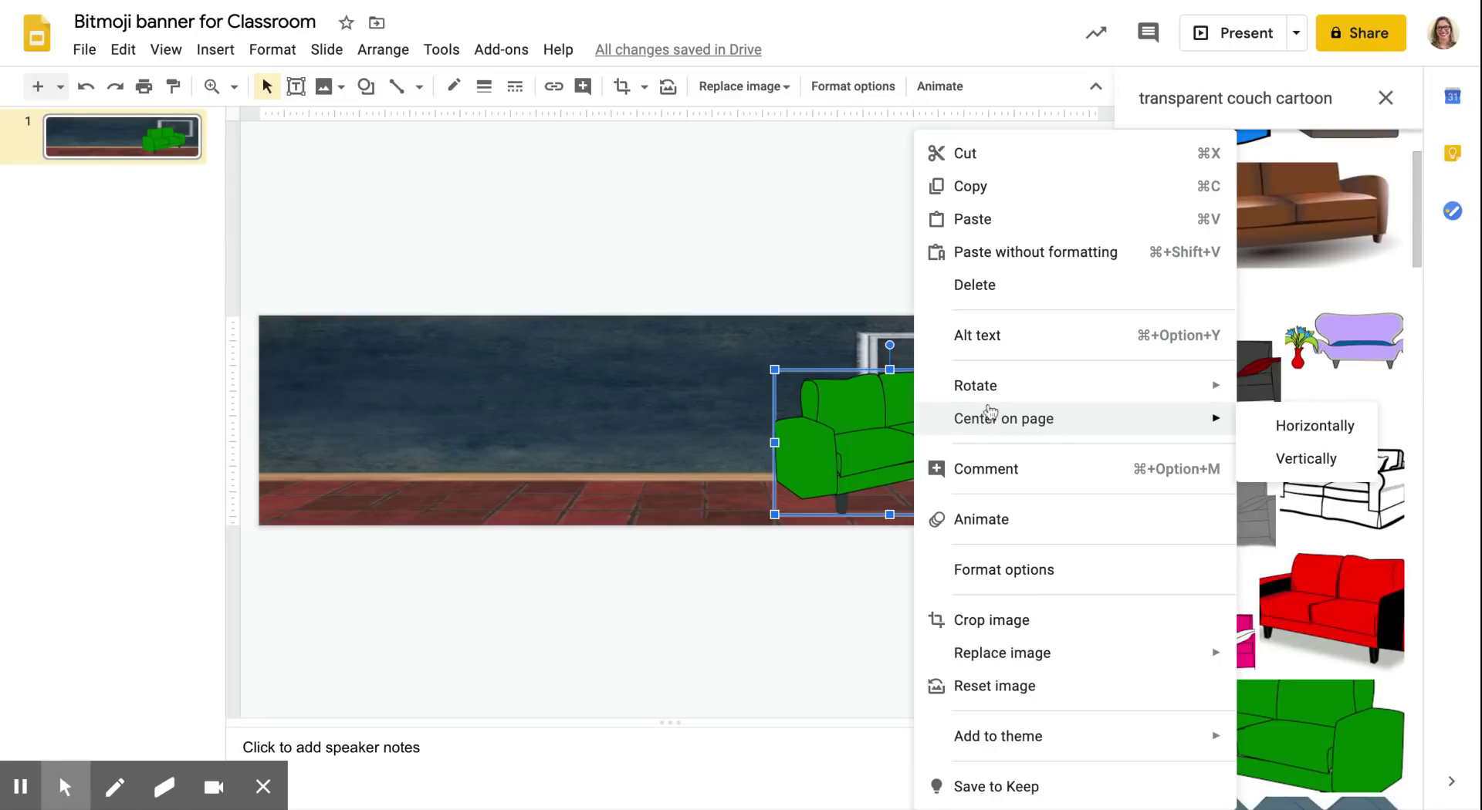
mouse_move(982, 386)
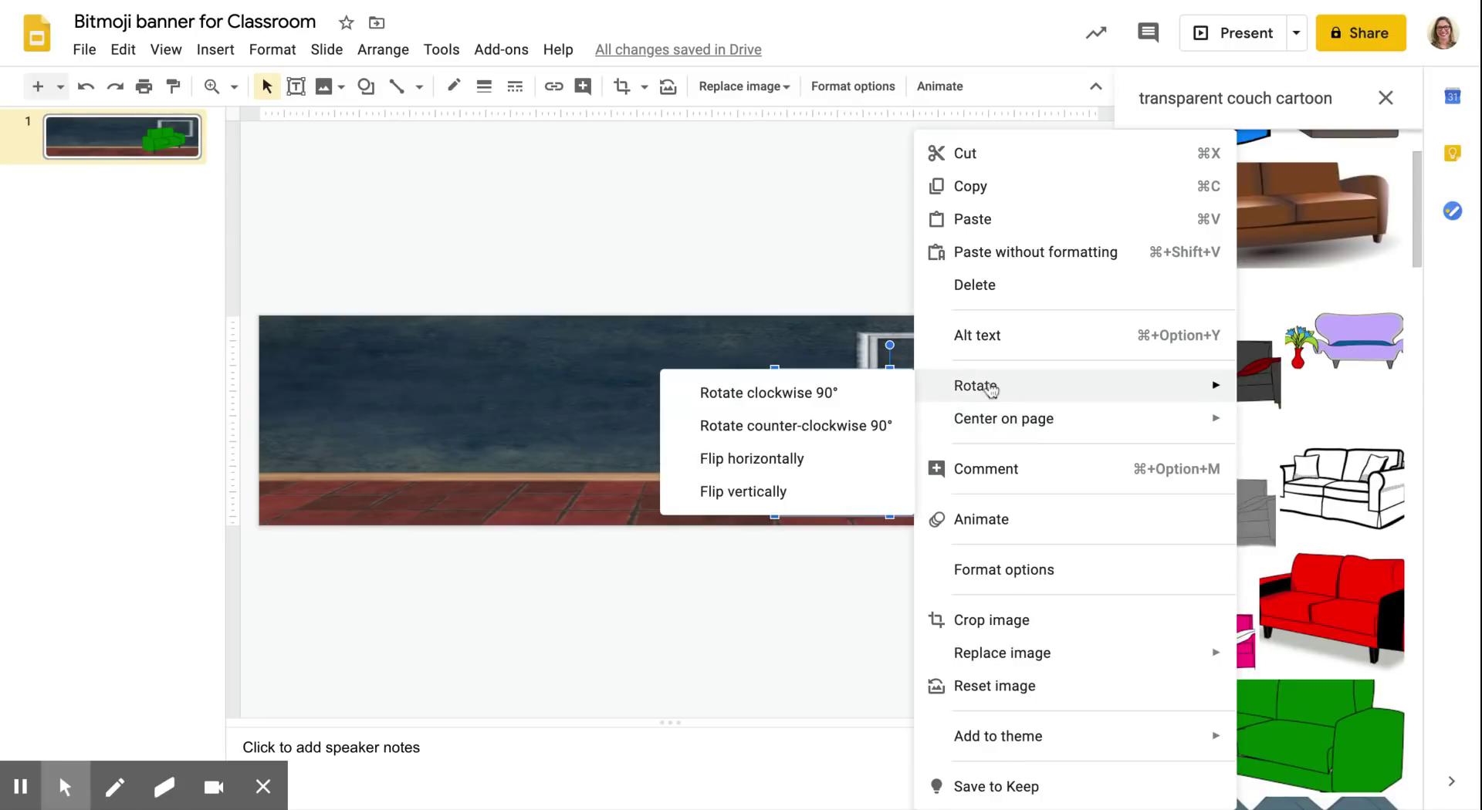
click(778, 458)
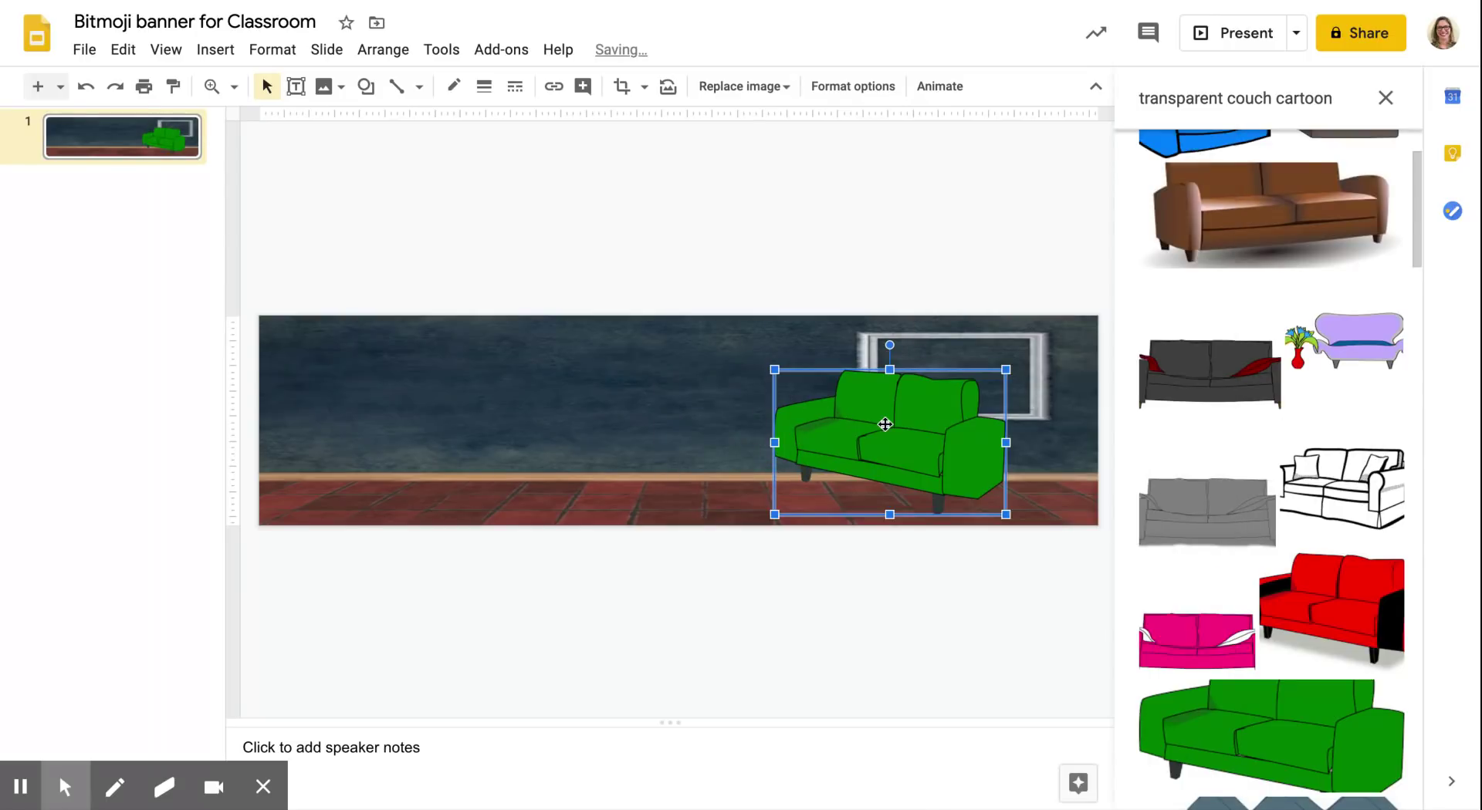
- Shift the green couch slightly left and down on the tile floor
drag(885, 424, 839, 430)
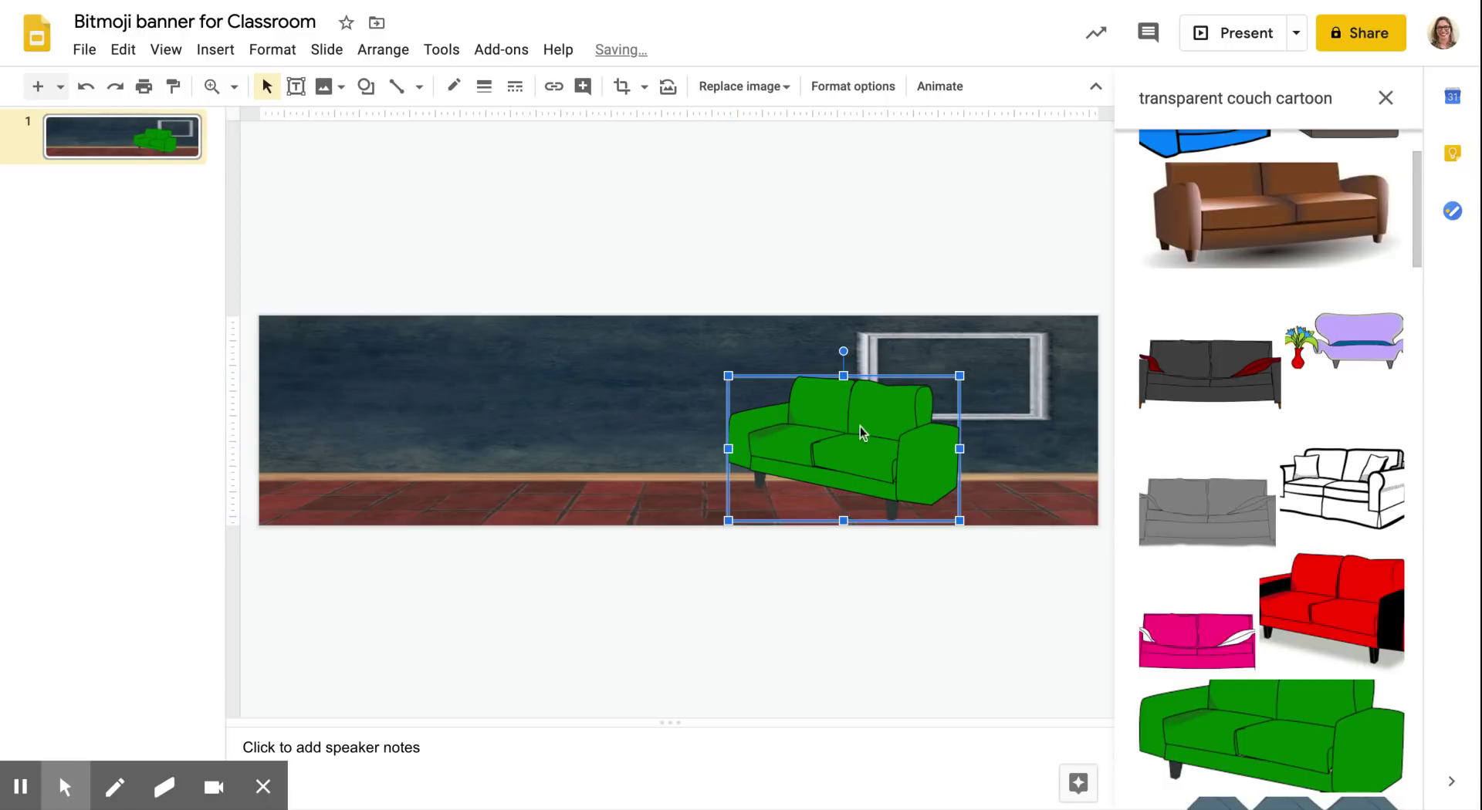
click(800, 267)
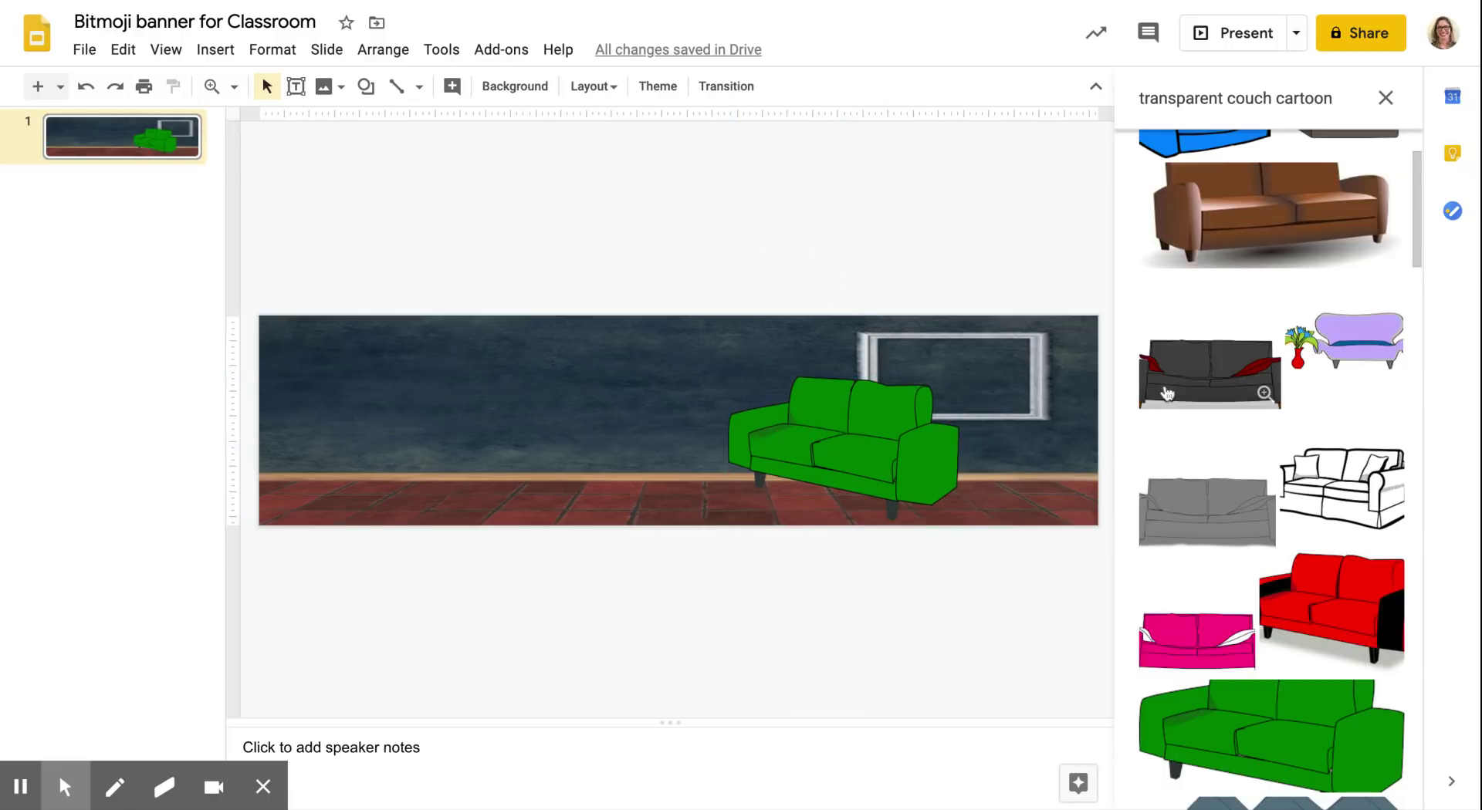
- Search the web for "transparent table cartoon" and insert the round brown pedestal table onto the slide
click(1271, 100)
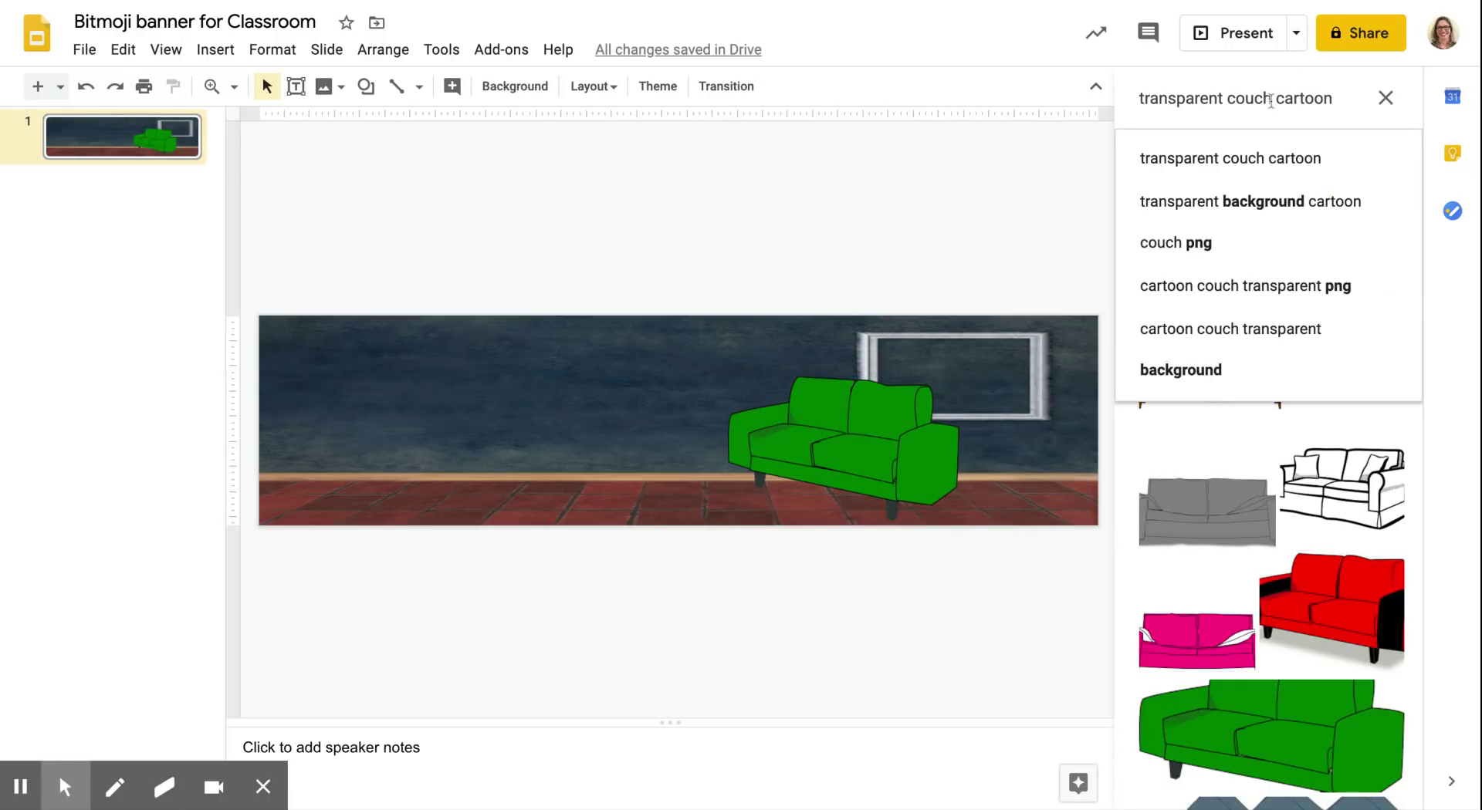
key(BackSpace)
key(BackSpace)
key(BackSpace)
key(BackSpace)
key(BackSpace)
key(BackSpace)
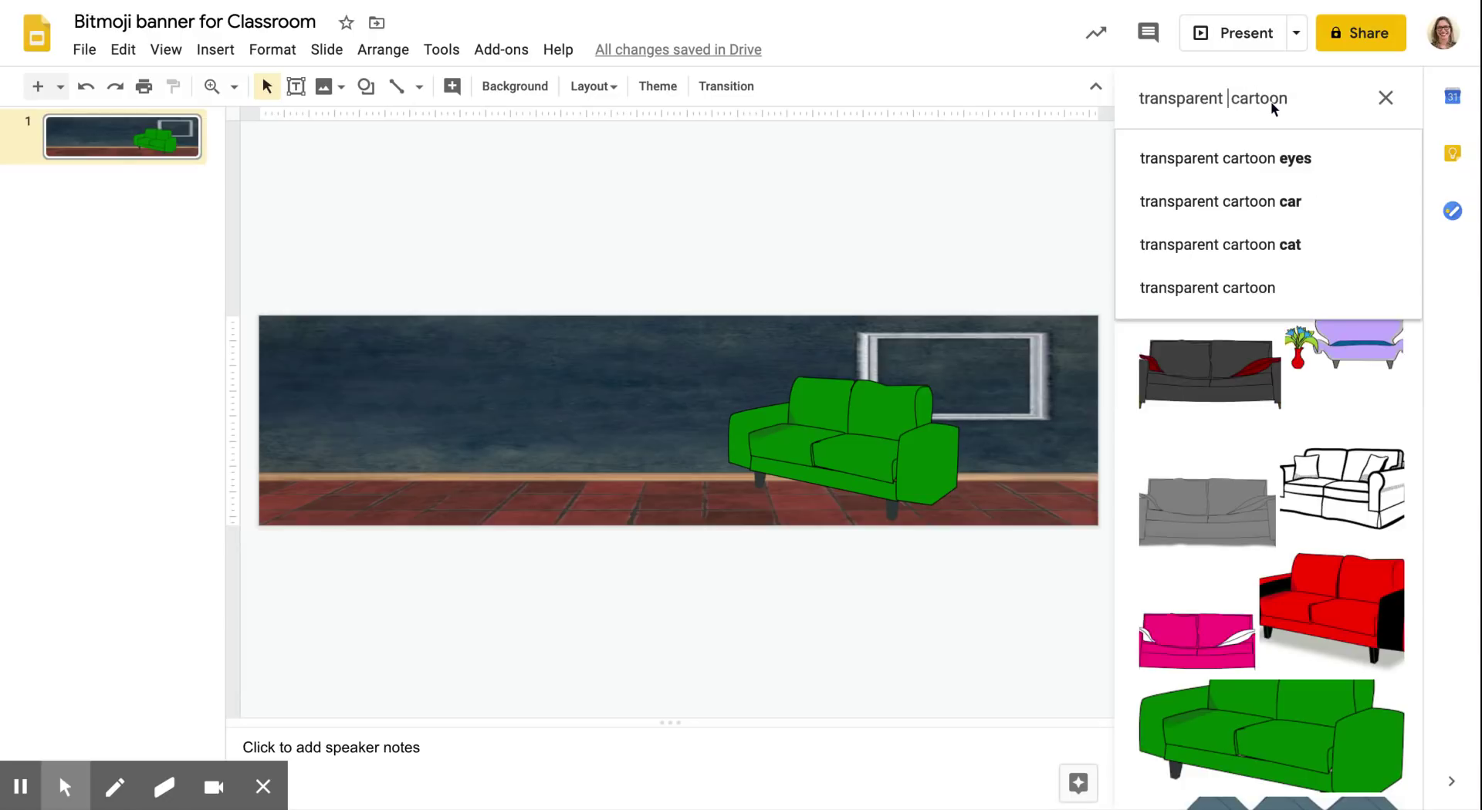
text(table)
key(Return)
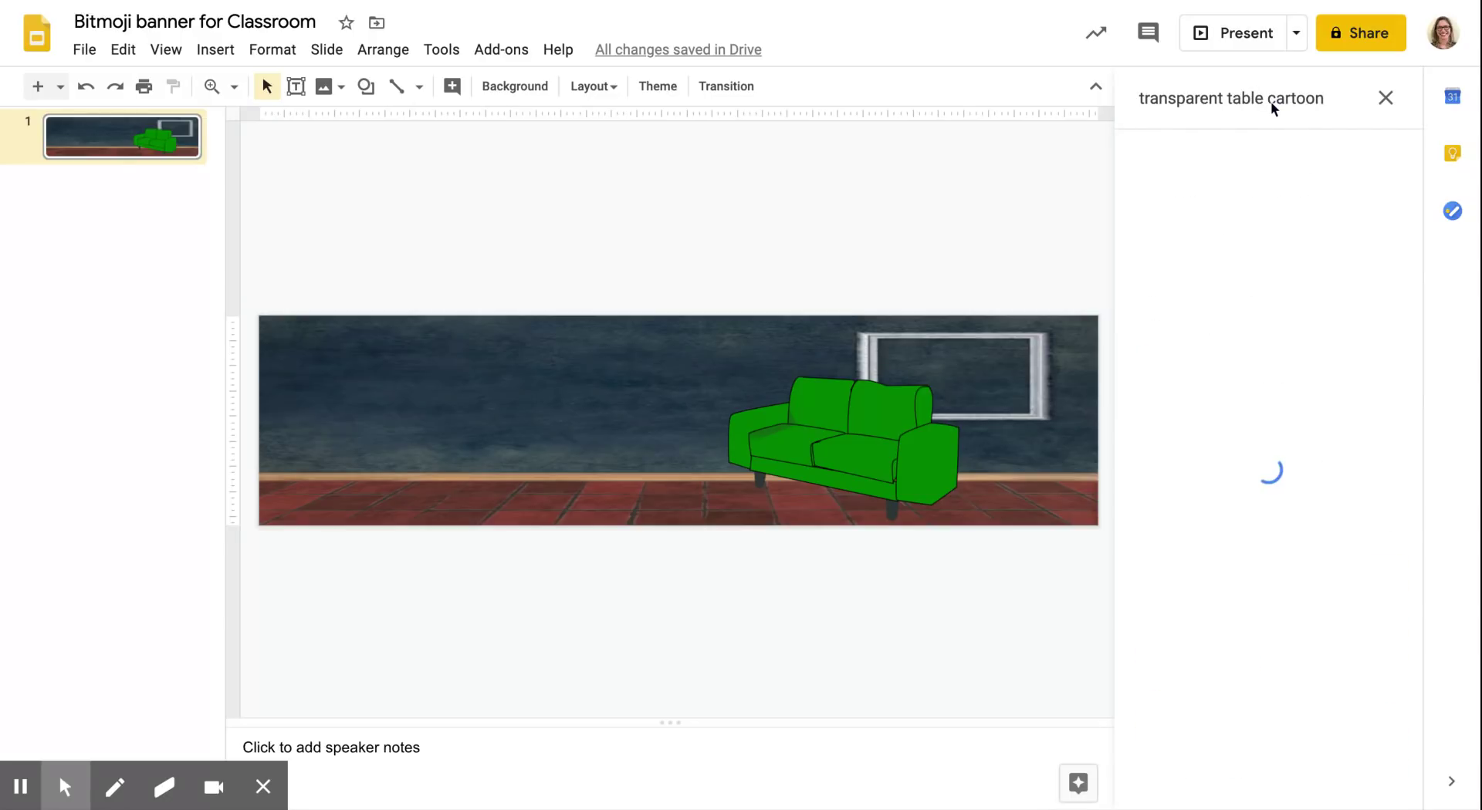
click(1370, 412)
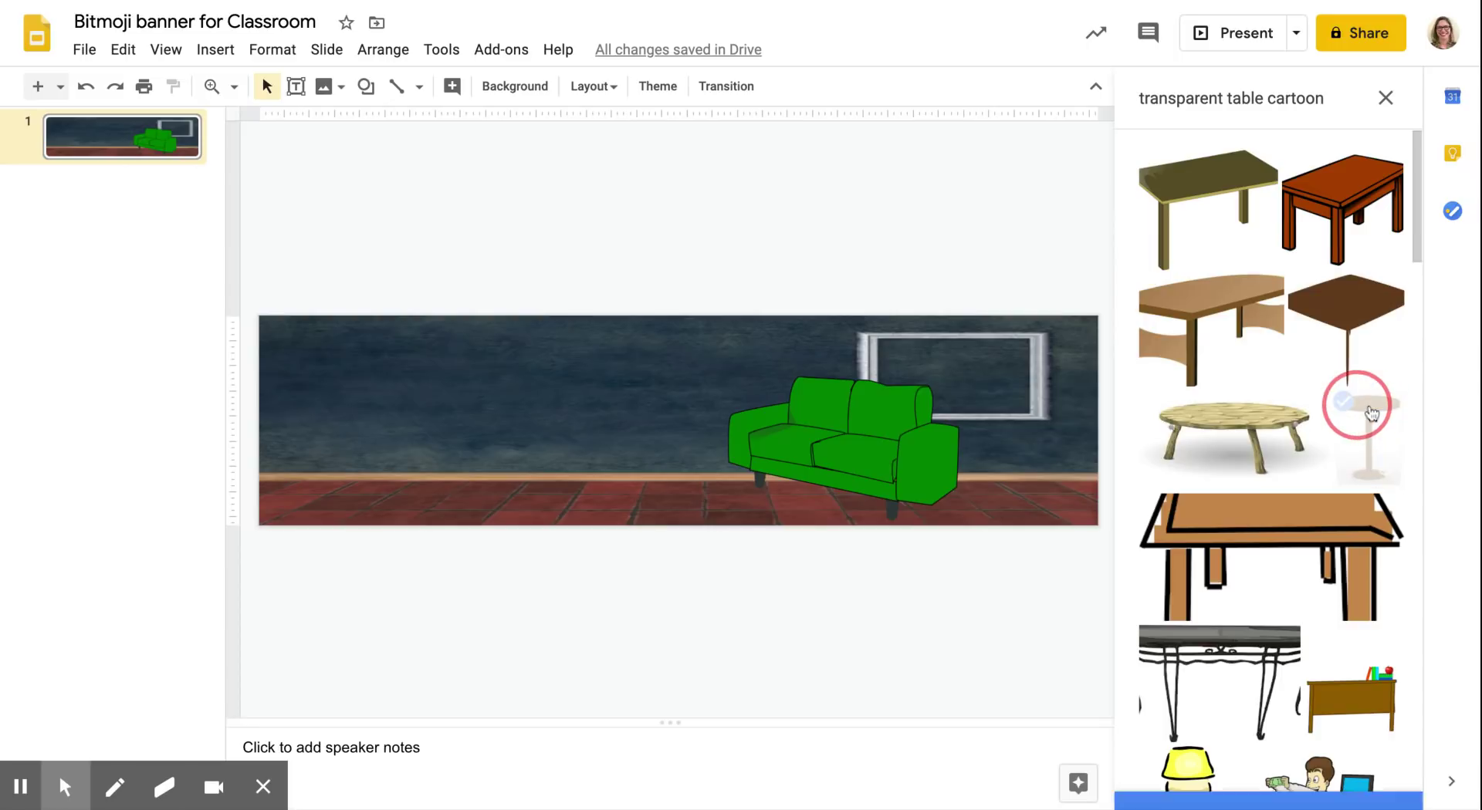
click(1370, 412)
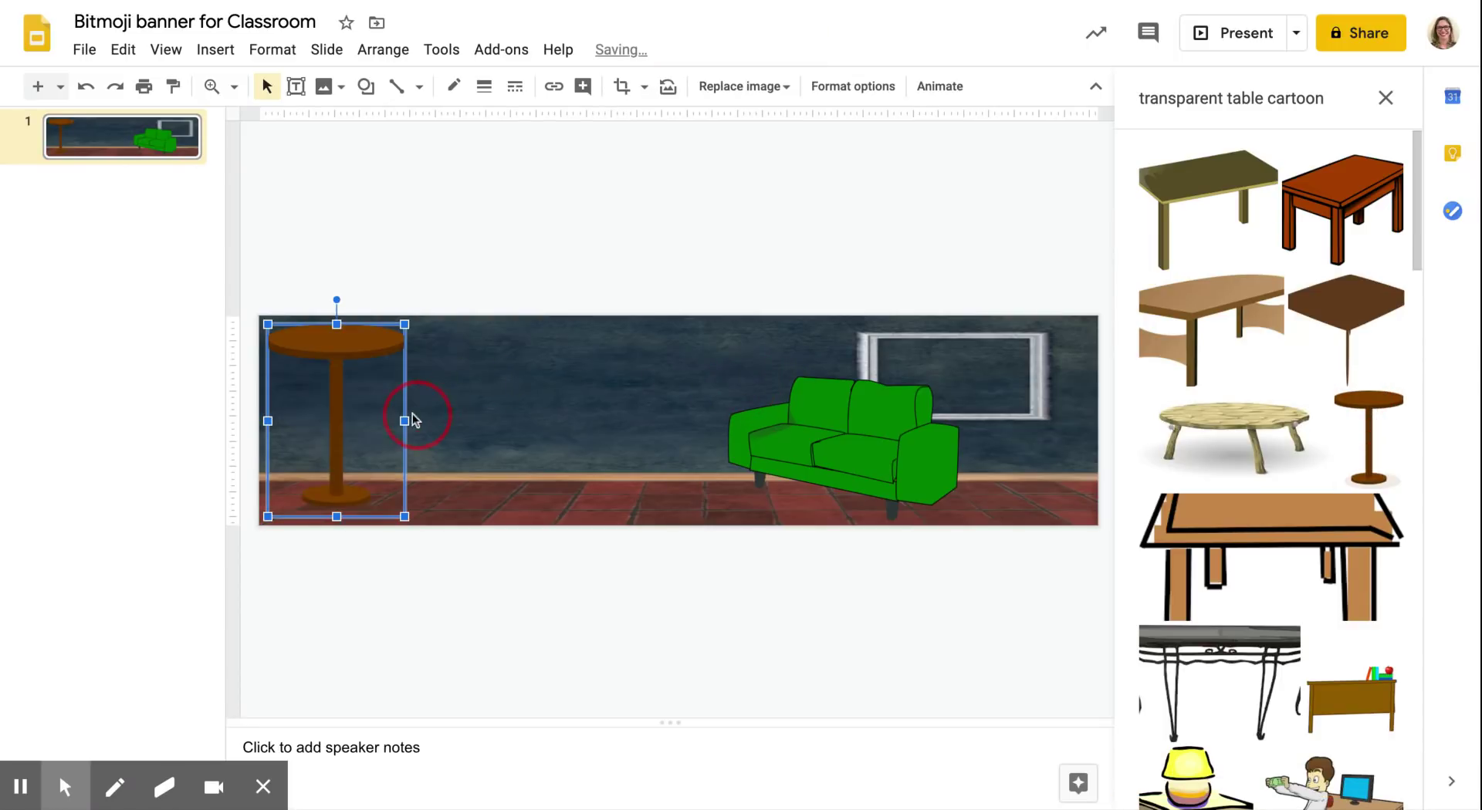
- Shrink the pedestal table to side-table size and place it on the floor beside the couch's left arm
drag(403, 420, 375, 420)
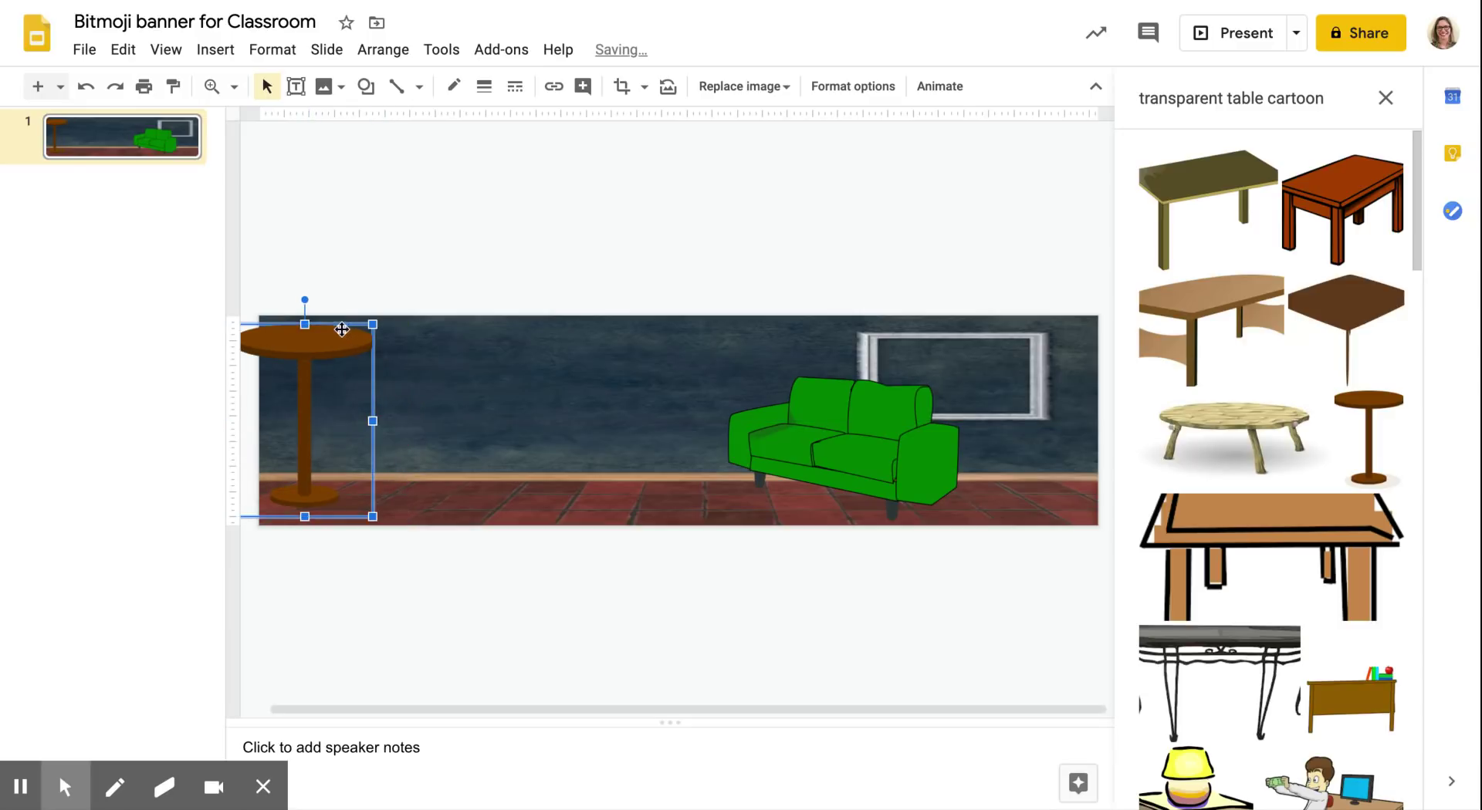
drag(306, 324, 737, 400)
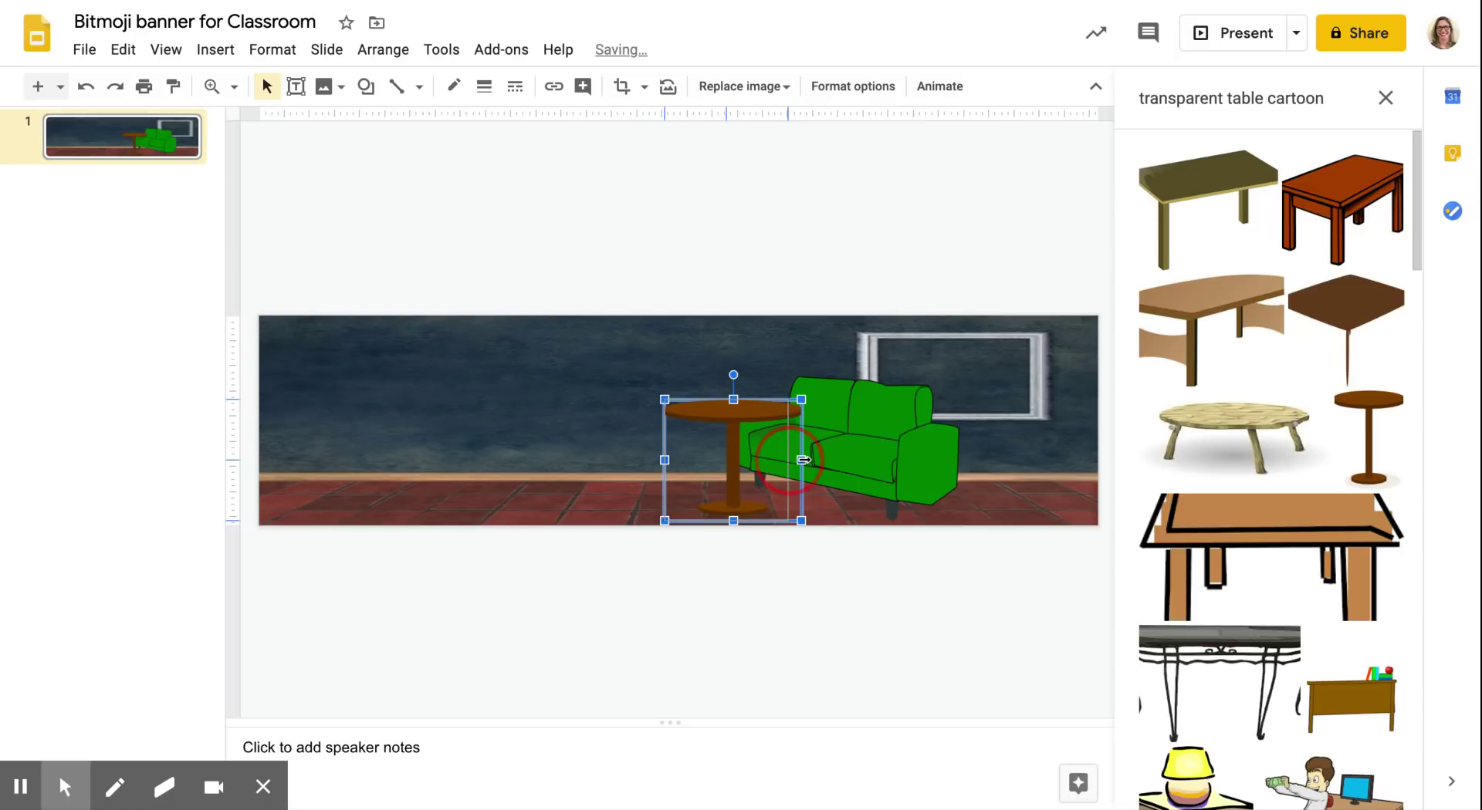
drag(801, 460, 755, 440)
drag(712, 380, 712, 395)
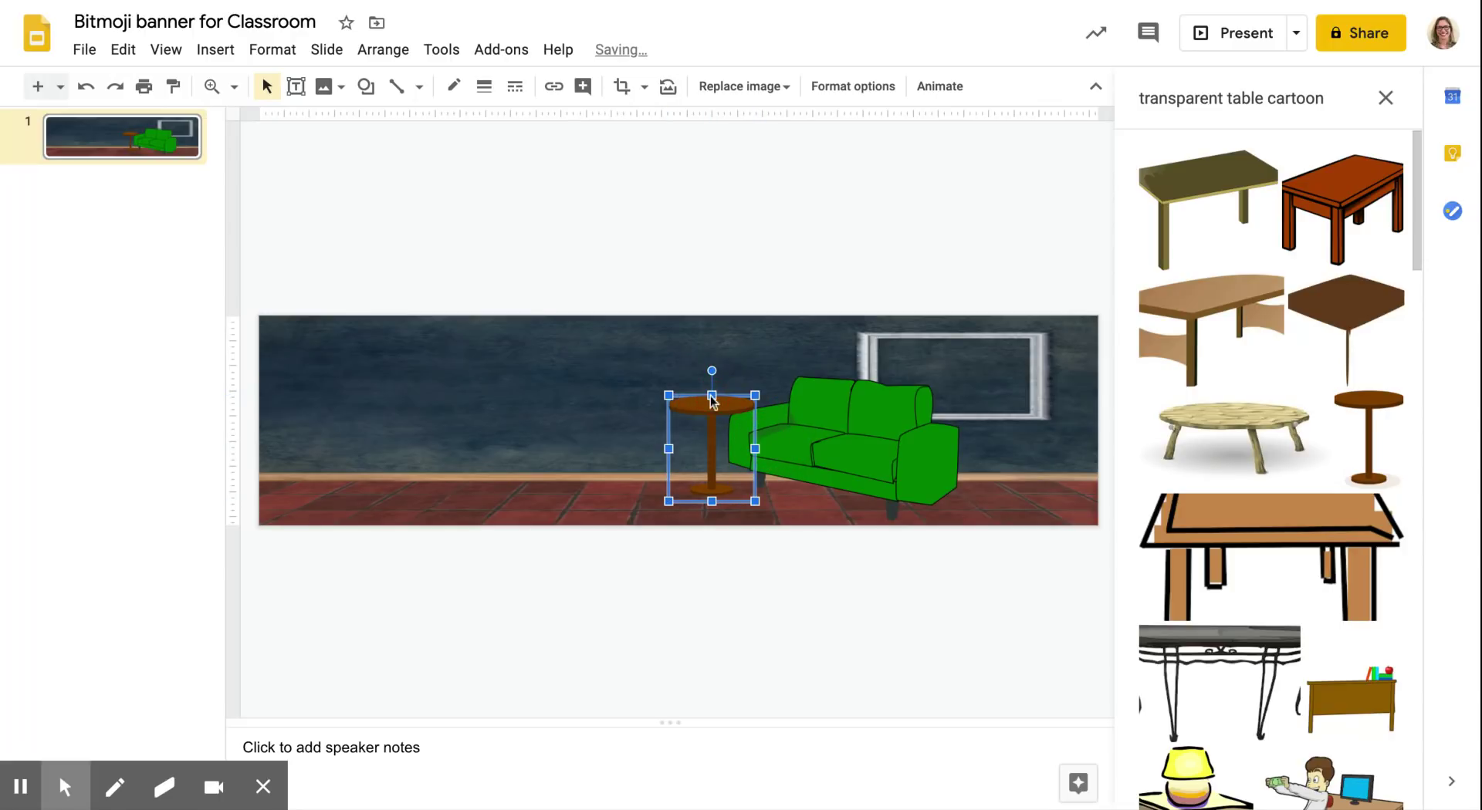
- Send the pedestal table behind the couch and move it partly behind the couch's left arm
right_click(724, 449)
mouse_move(807, 355)
drag(669, 405, 703, 396)
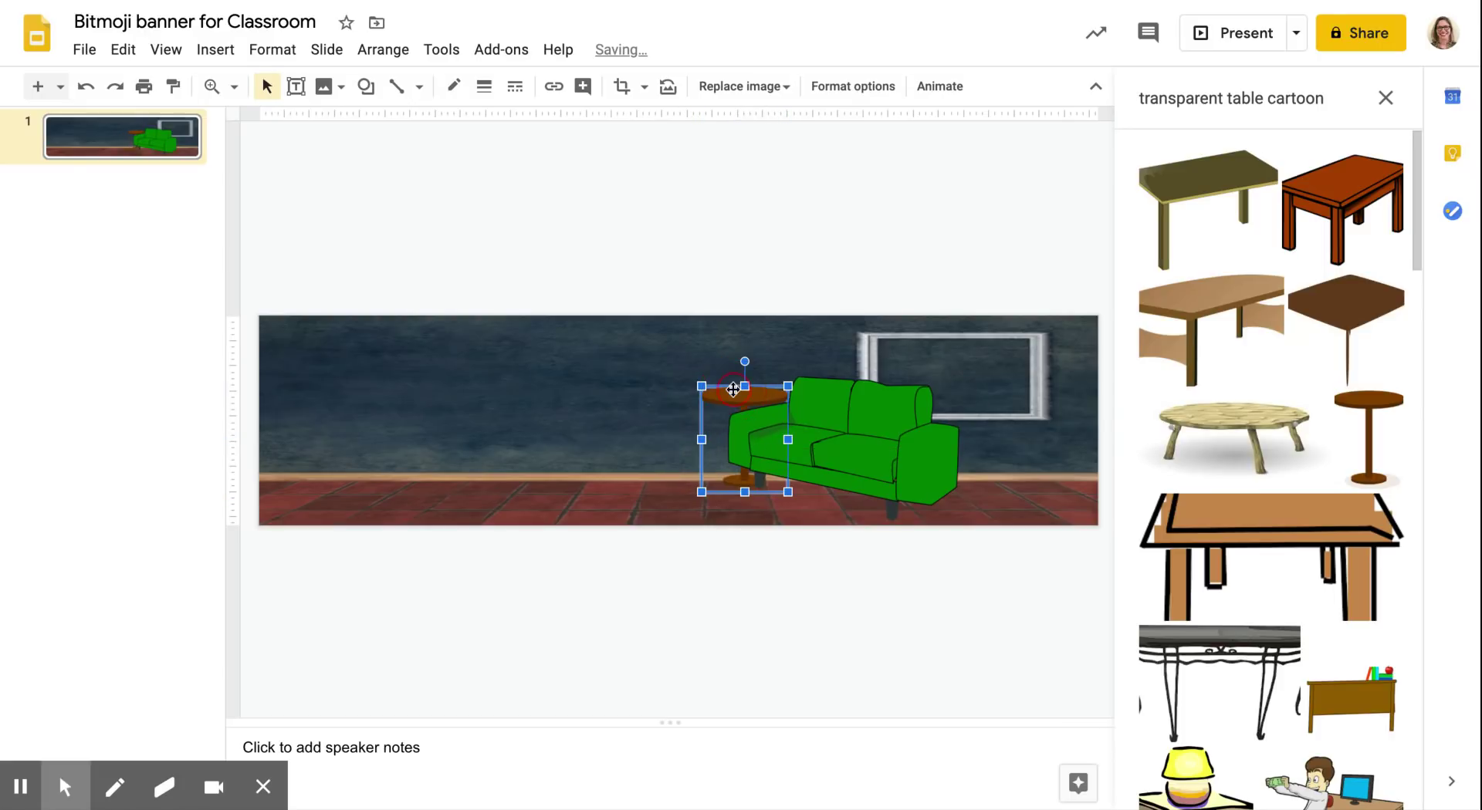
- Move the green couch to the right so the pedestal table stands uncovered beside its left arm
click(646, 421)
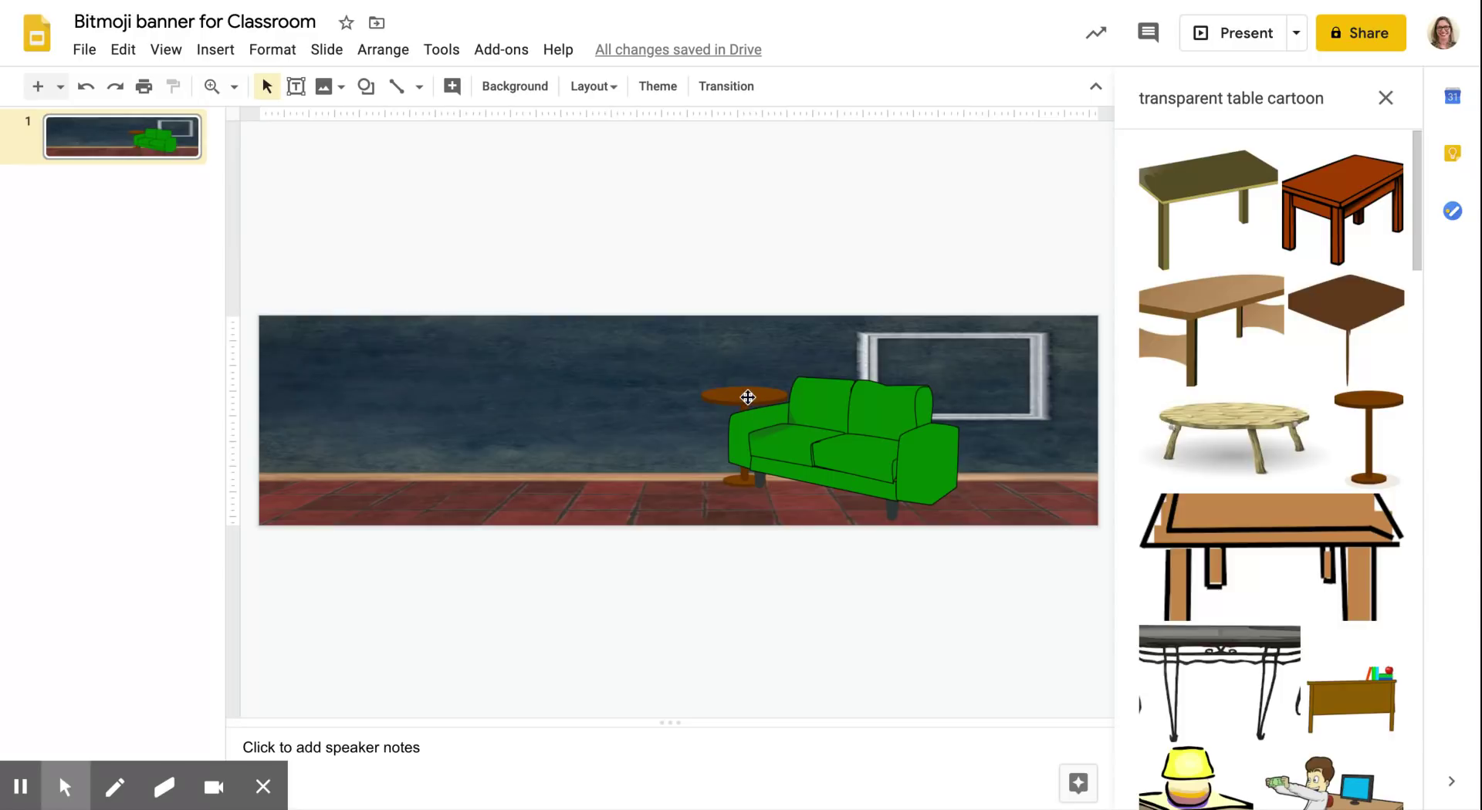
drag(748, 397, 724, 404)
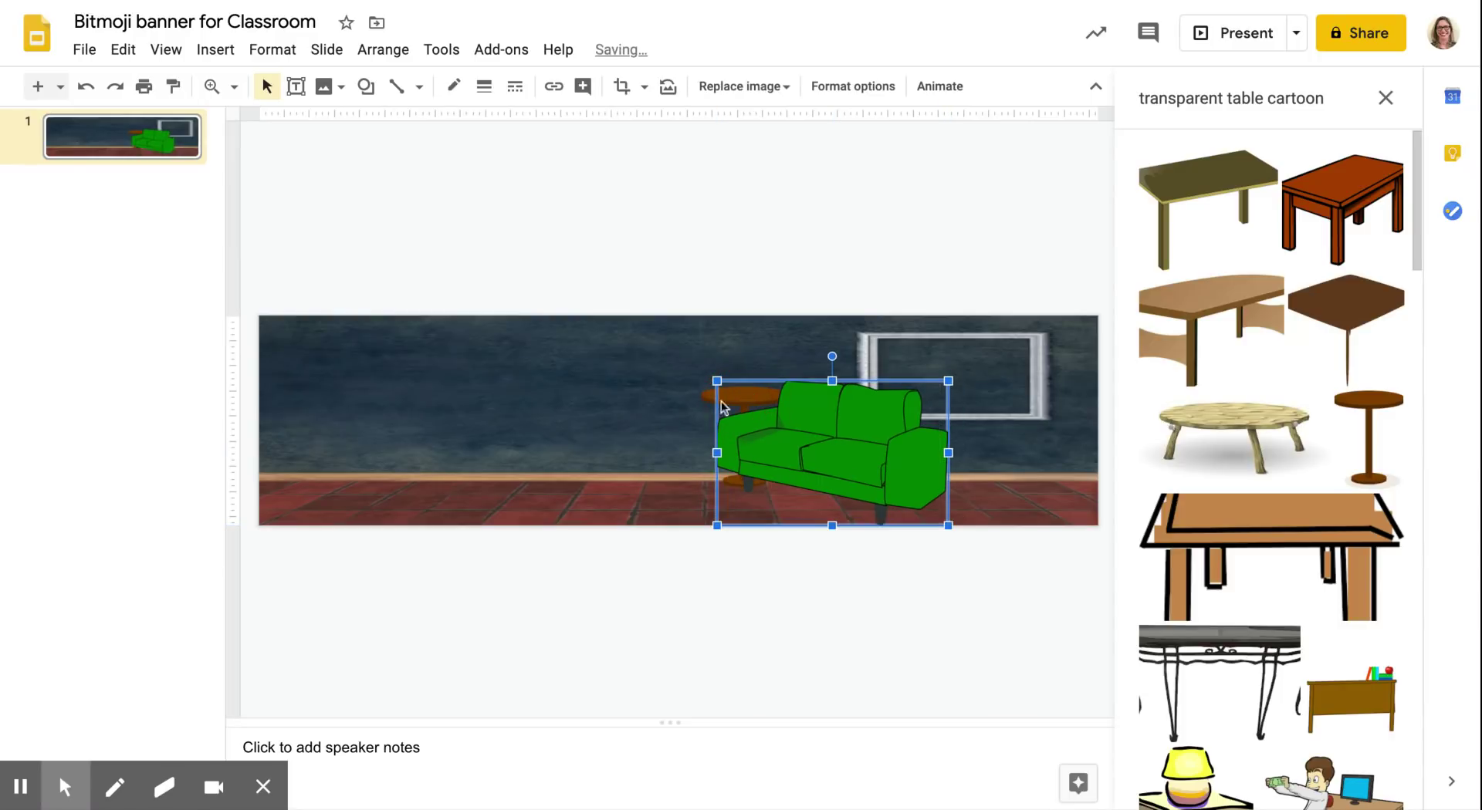
drag(834, 419, 868, 409)
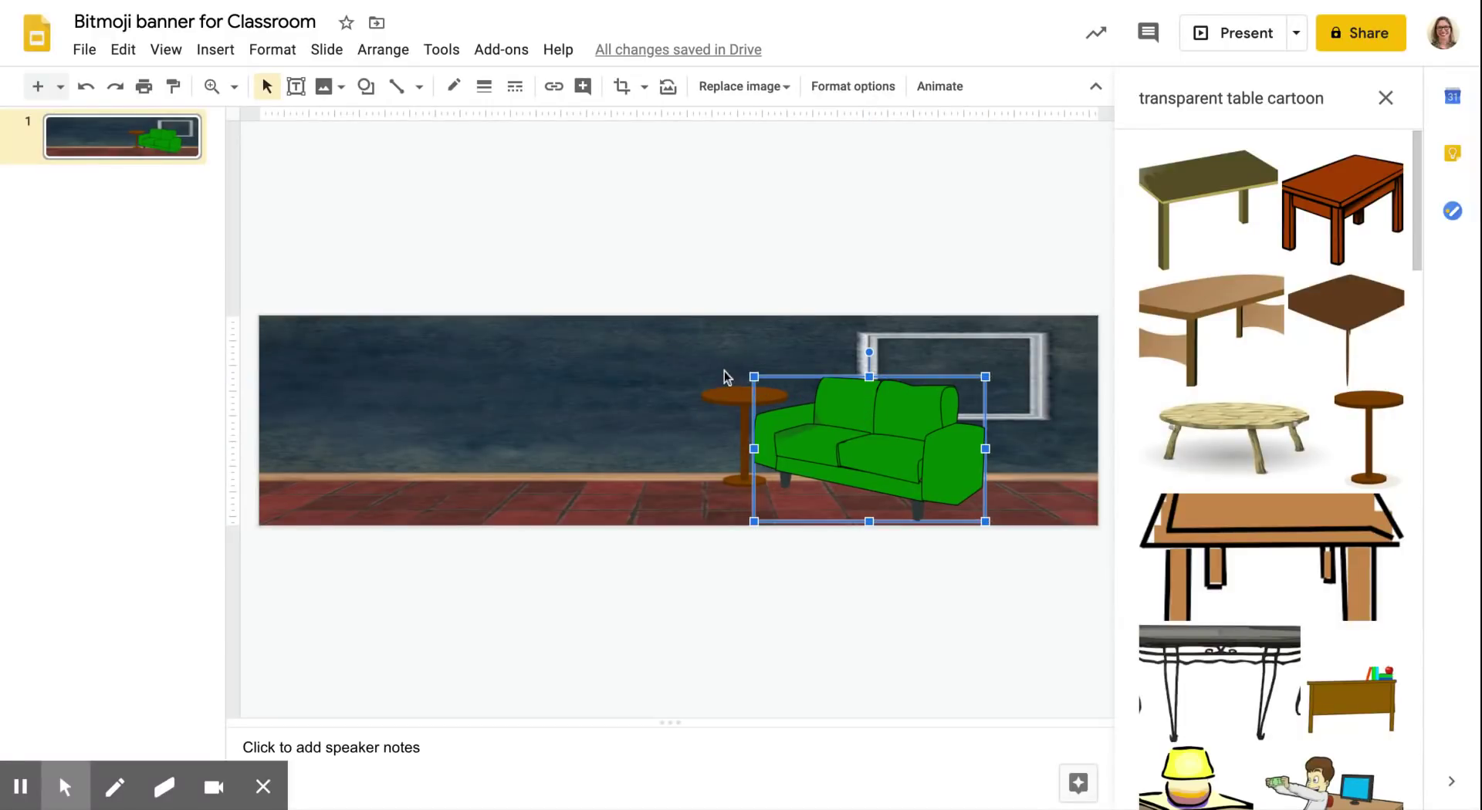
- Search the web images for "transparent bookshelf cartoon"
click(1264, 98)
key(BackSpace)
key(BackSpace)
key(BackSpace)
key(BackSpace)
key(BackSpace)
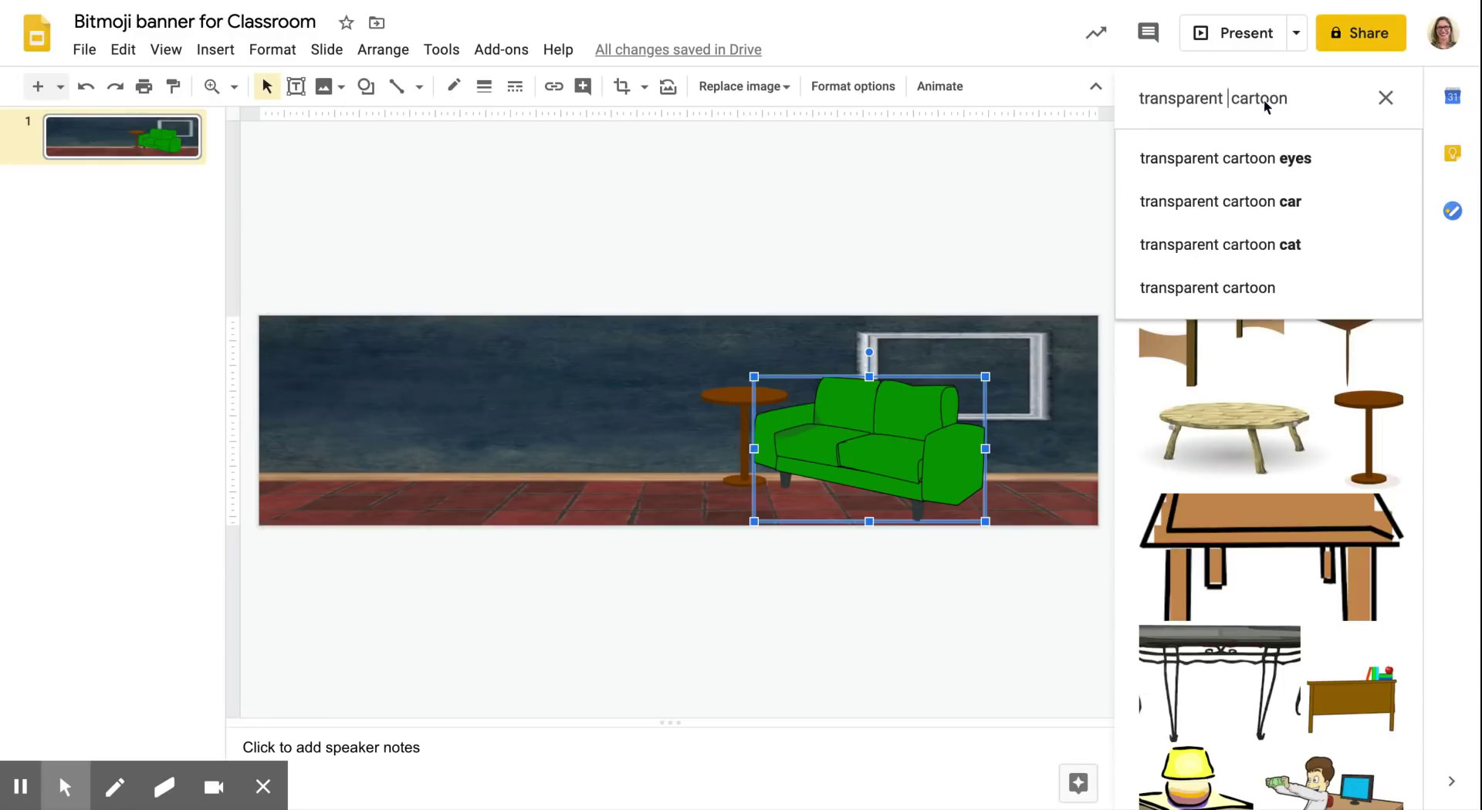
text(bookshel )
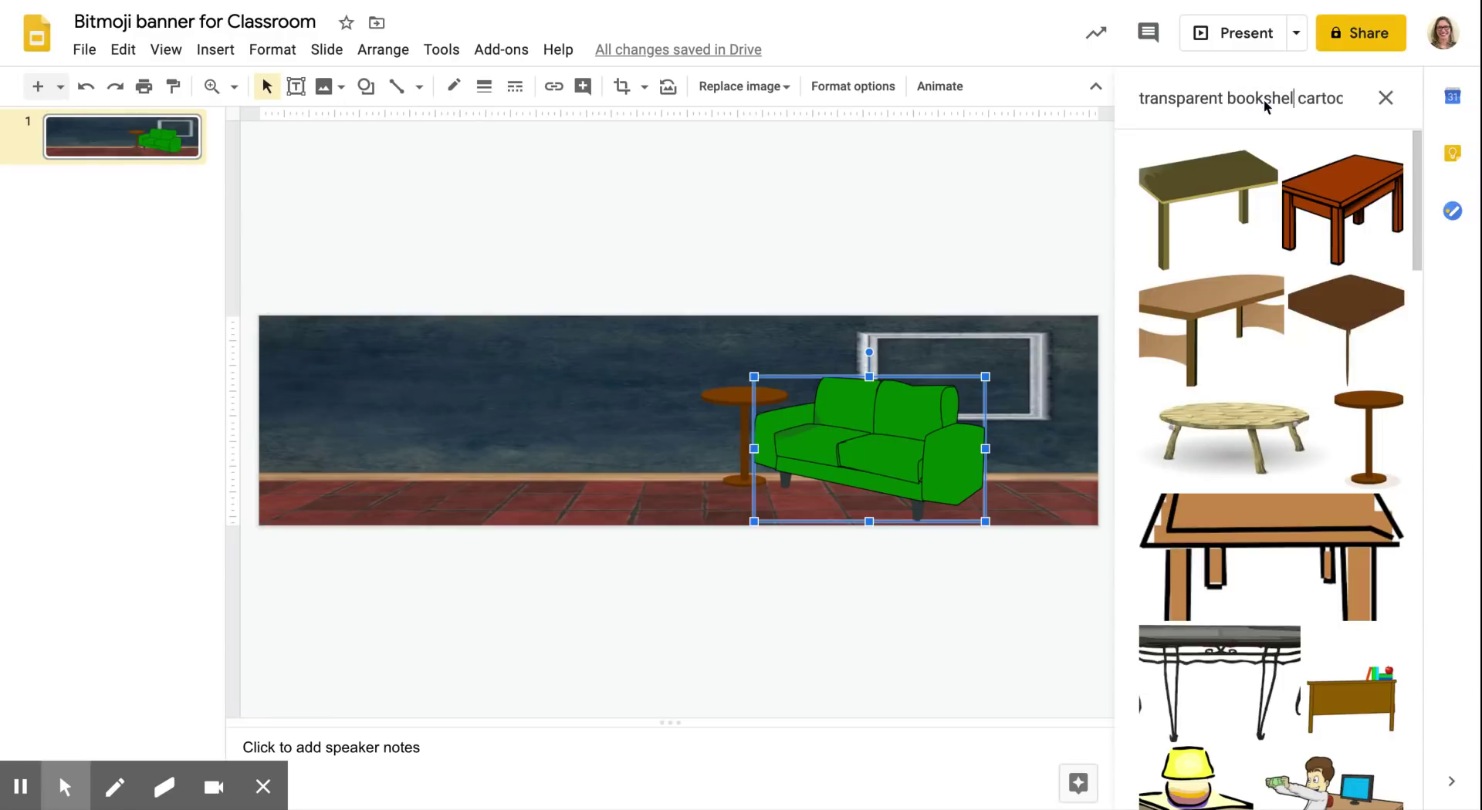
text(f)
key(Return)
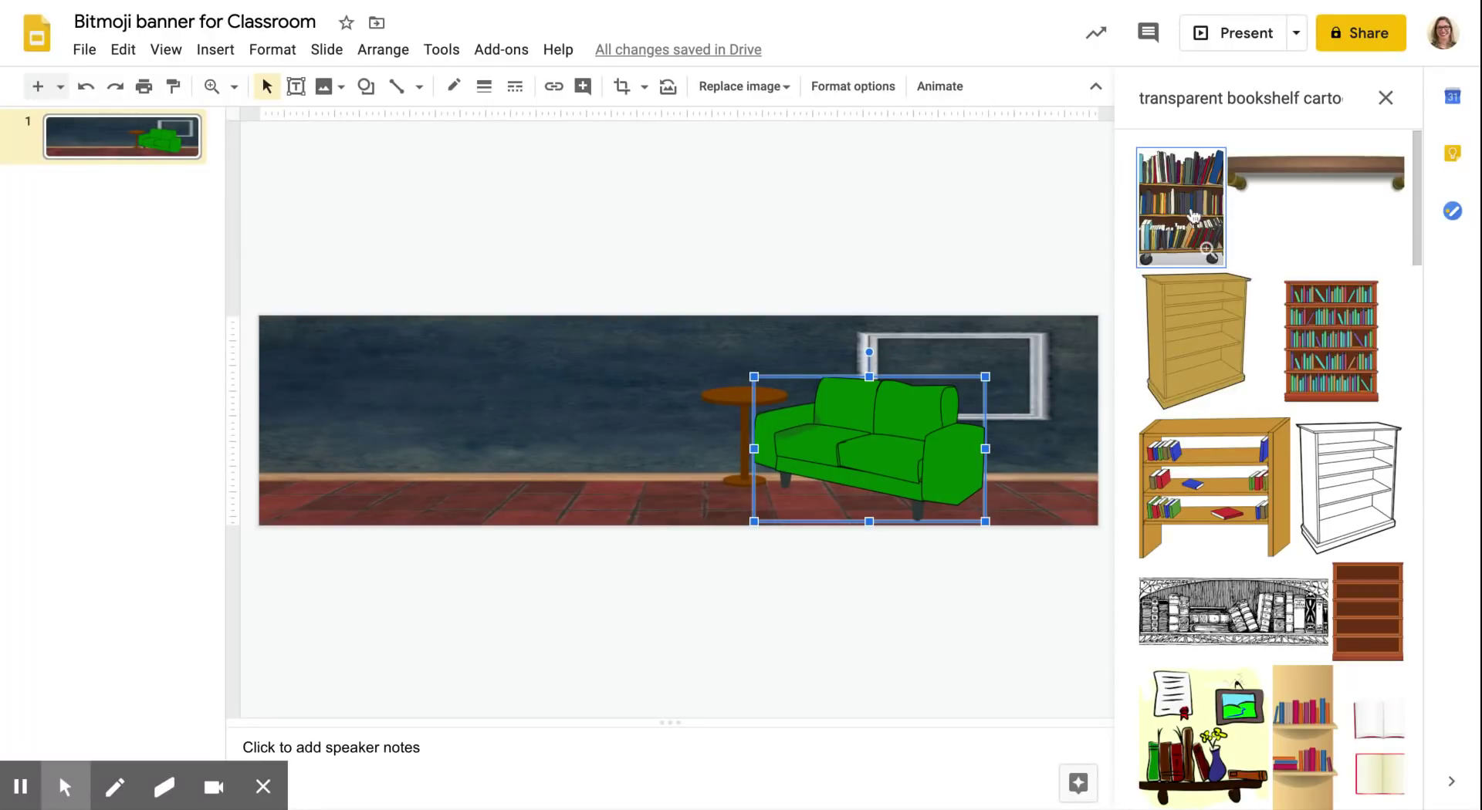
- Insert the wheeled bookshelf filled with books, make it narrower and shorter, and stand it on the floor well to the left of the pedestal table
click(1193, 215)
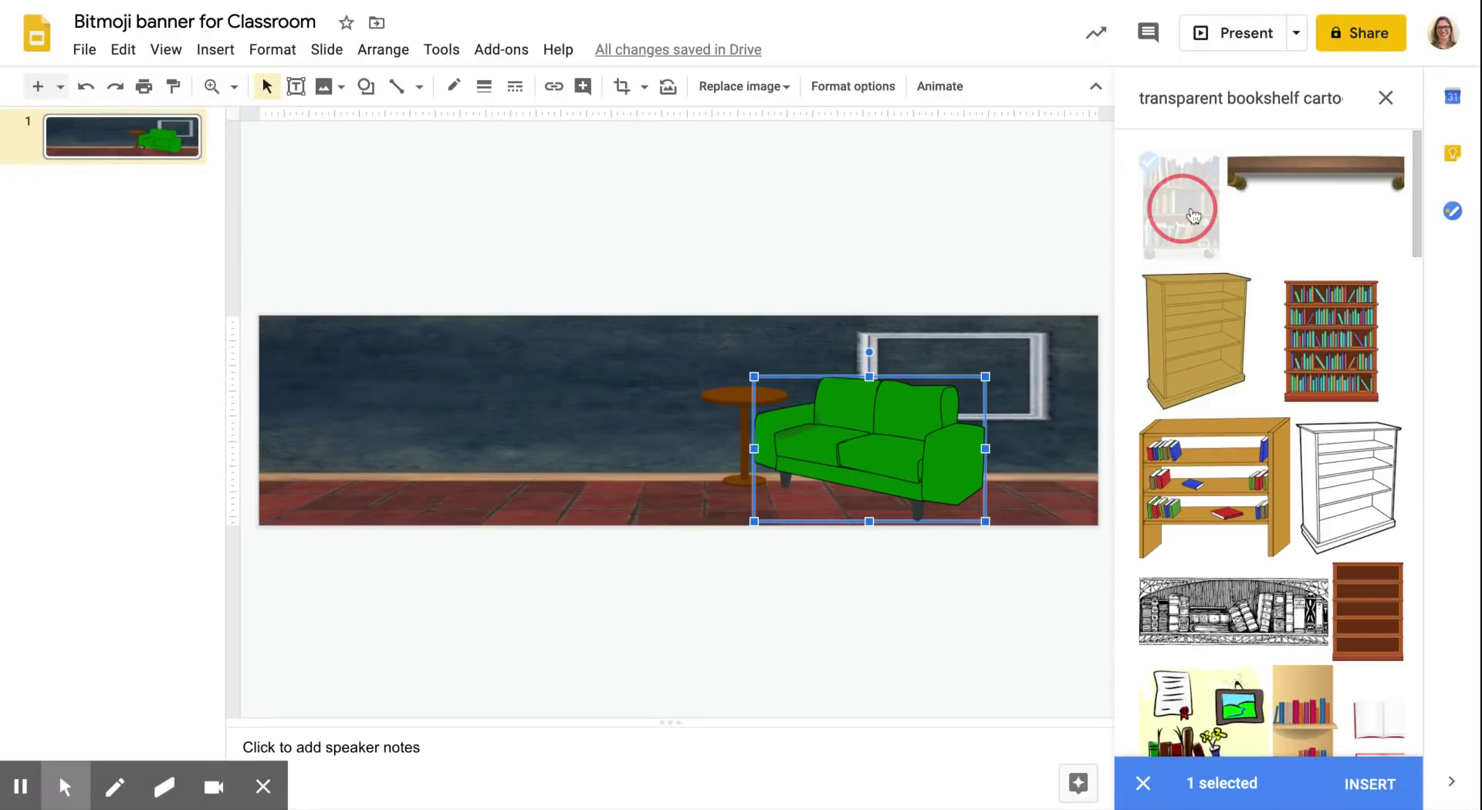
drag(1192, 215, 471, 355)
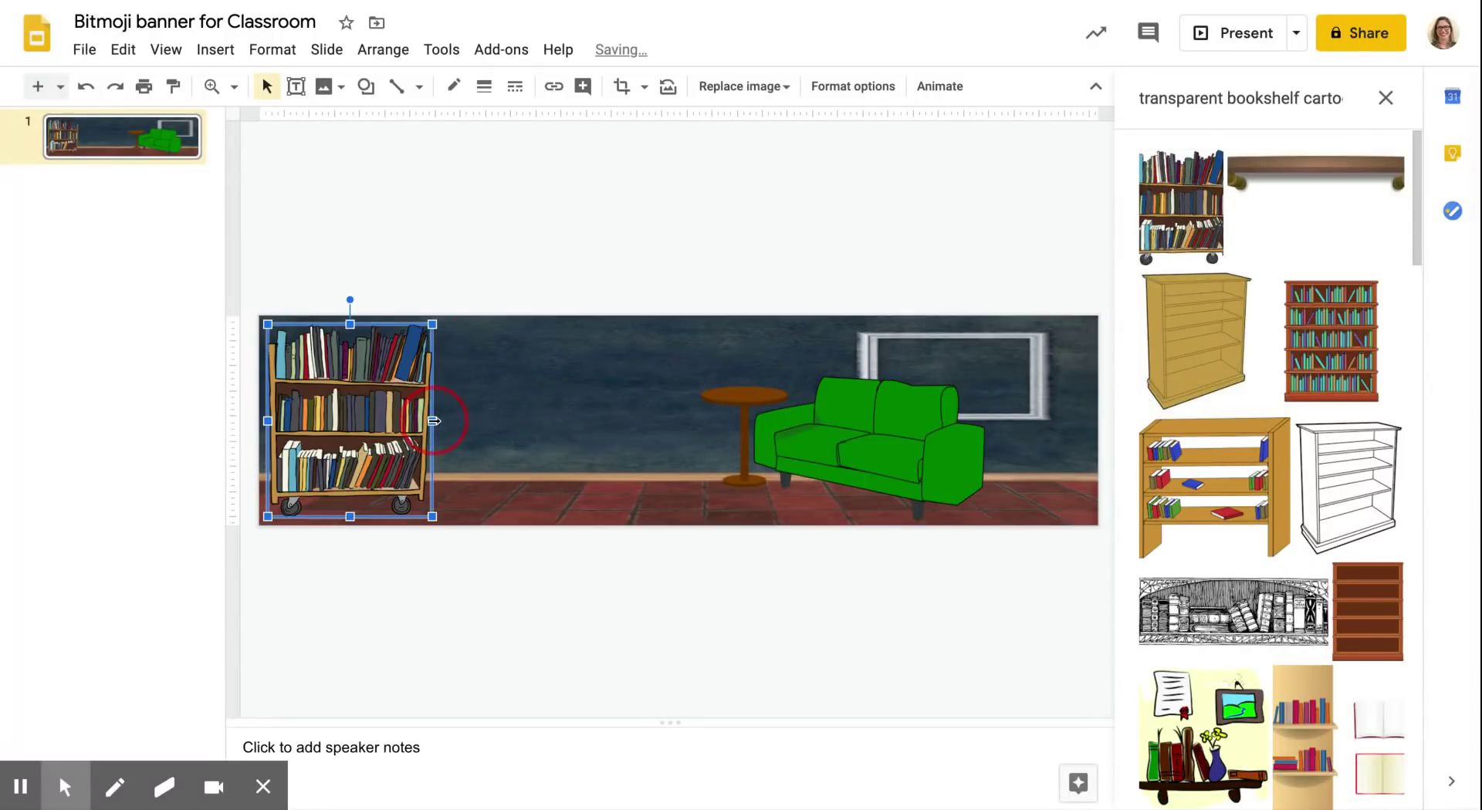
drag(433, 421, 396, 421)
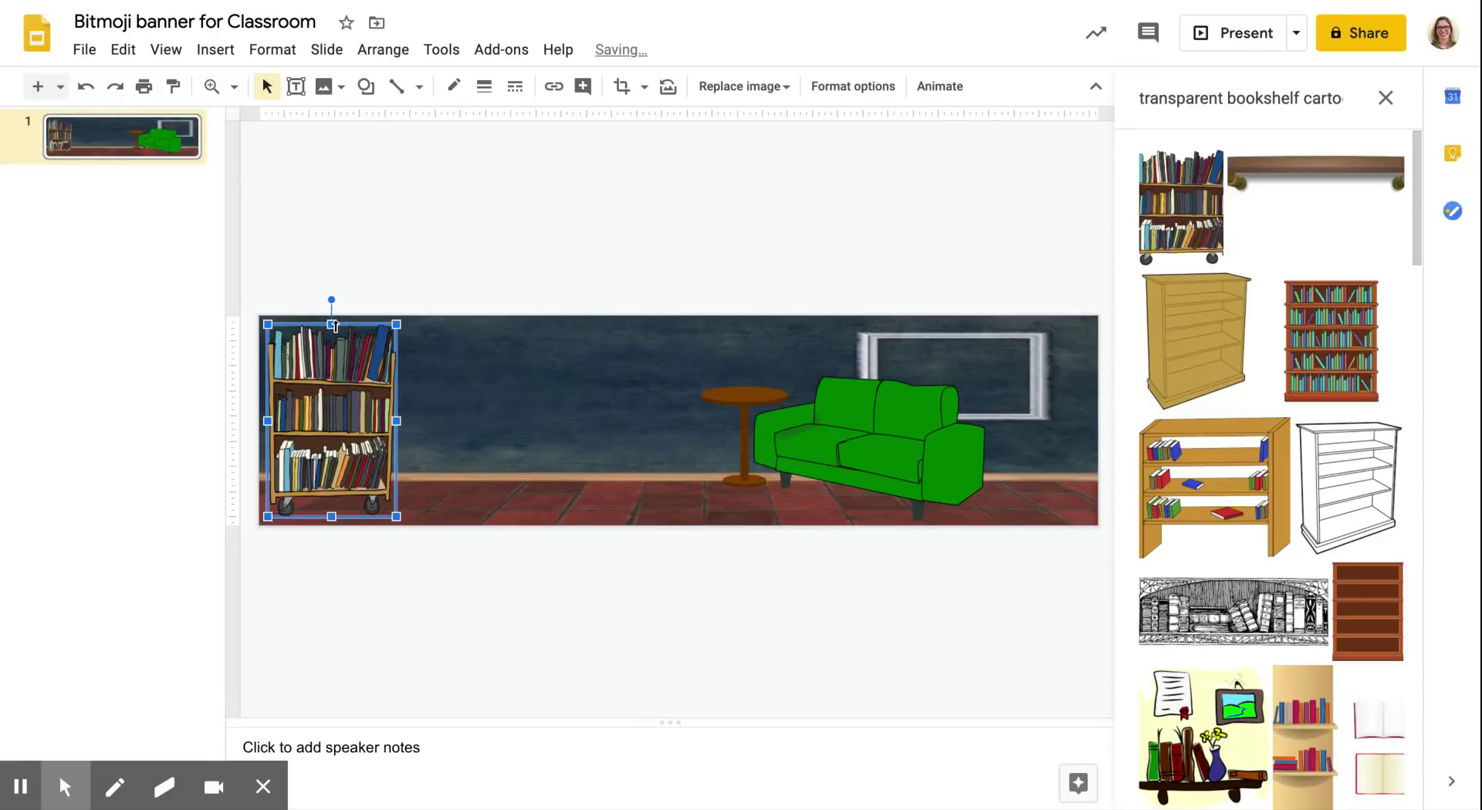
drag(334, 326, 496, 373)
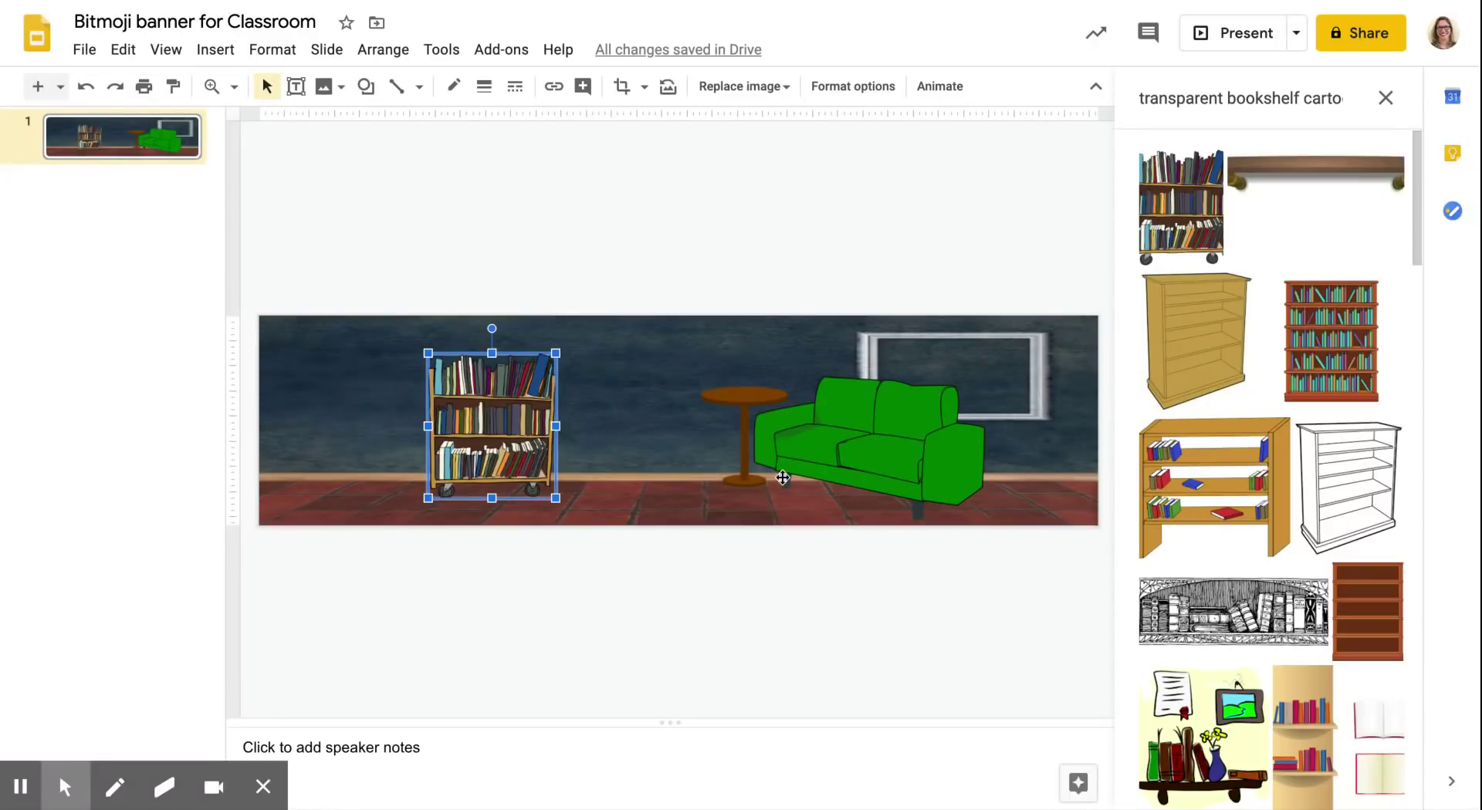
- Make the pedestal table slightly taller and shift it a little closer to the green couch
click(748, 403)
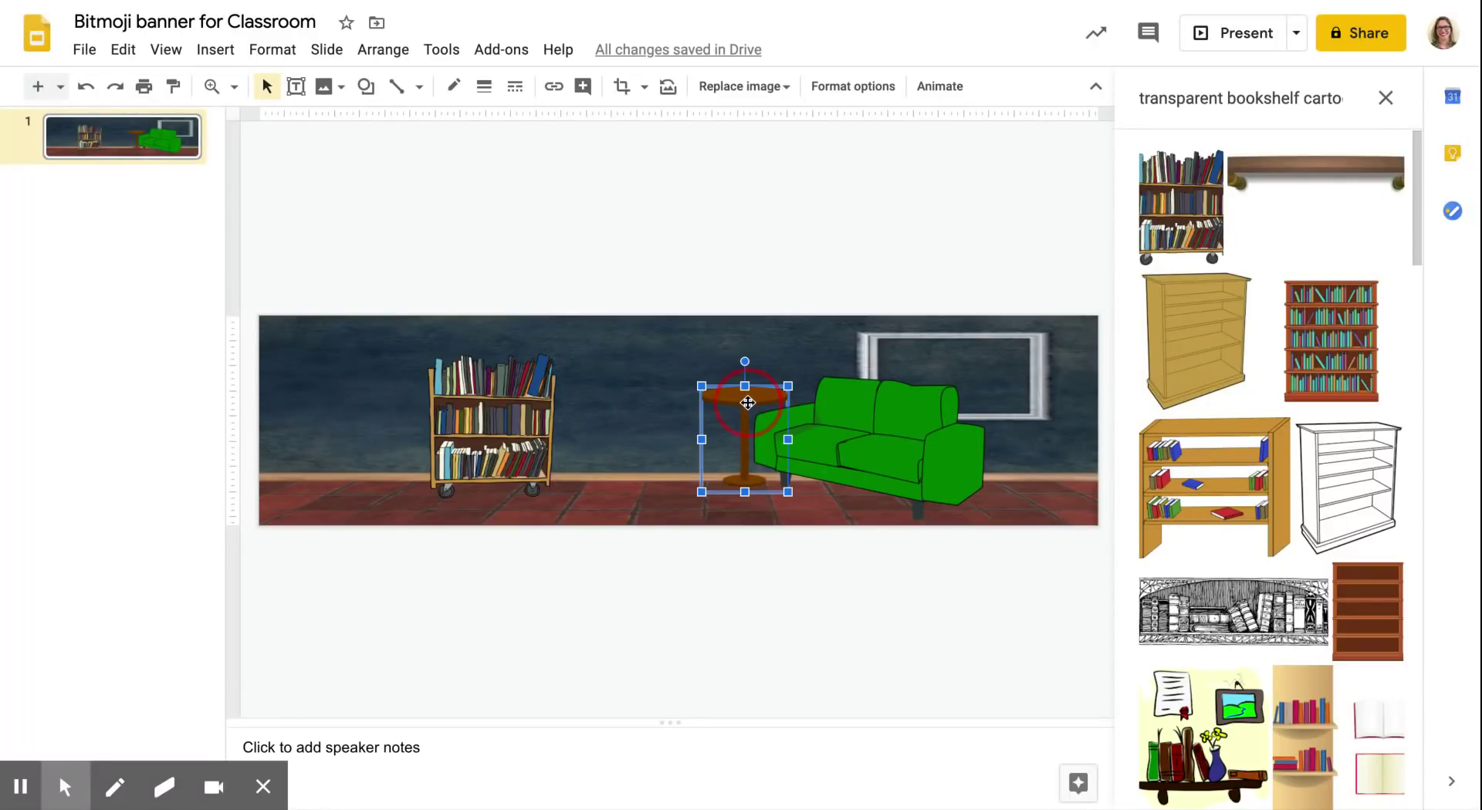
key(ctrl+Down)
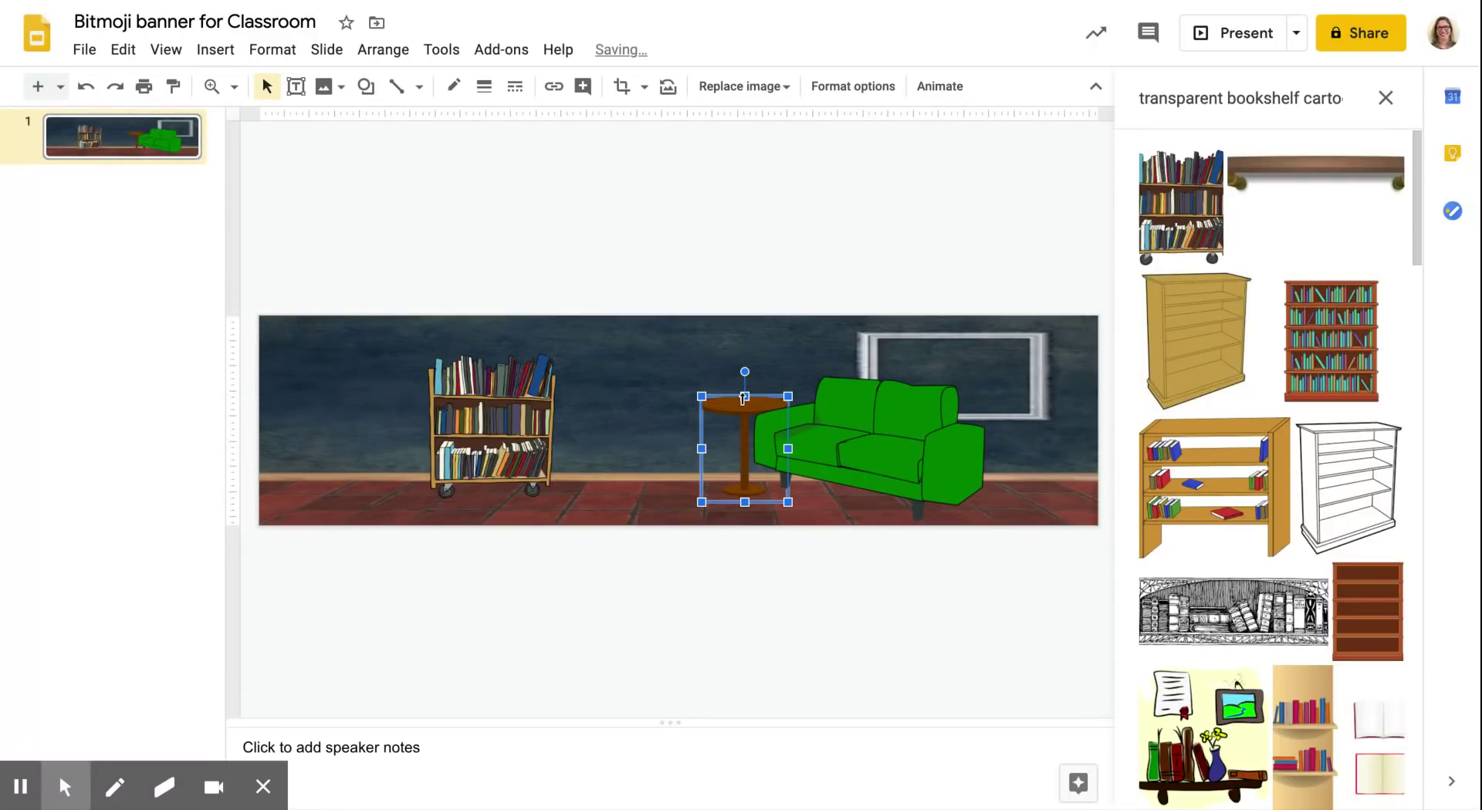
drag(744, 397, 757, 397)
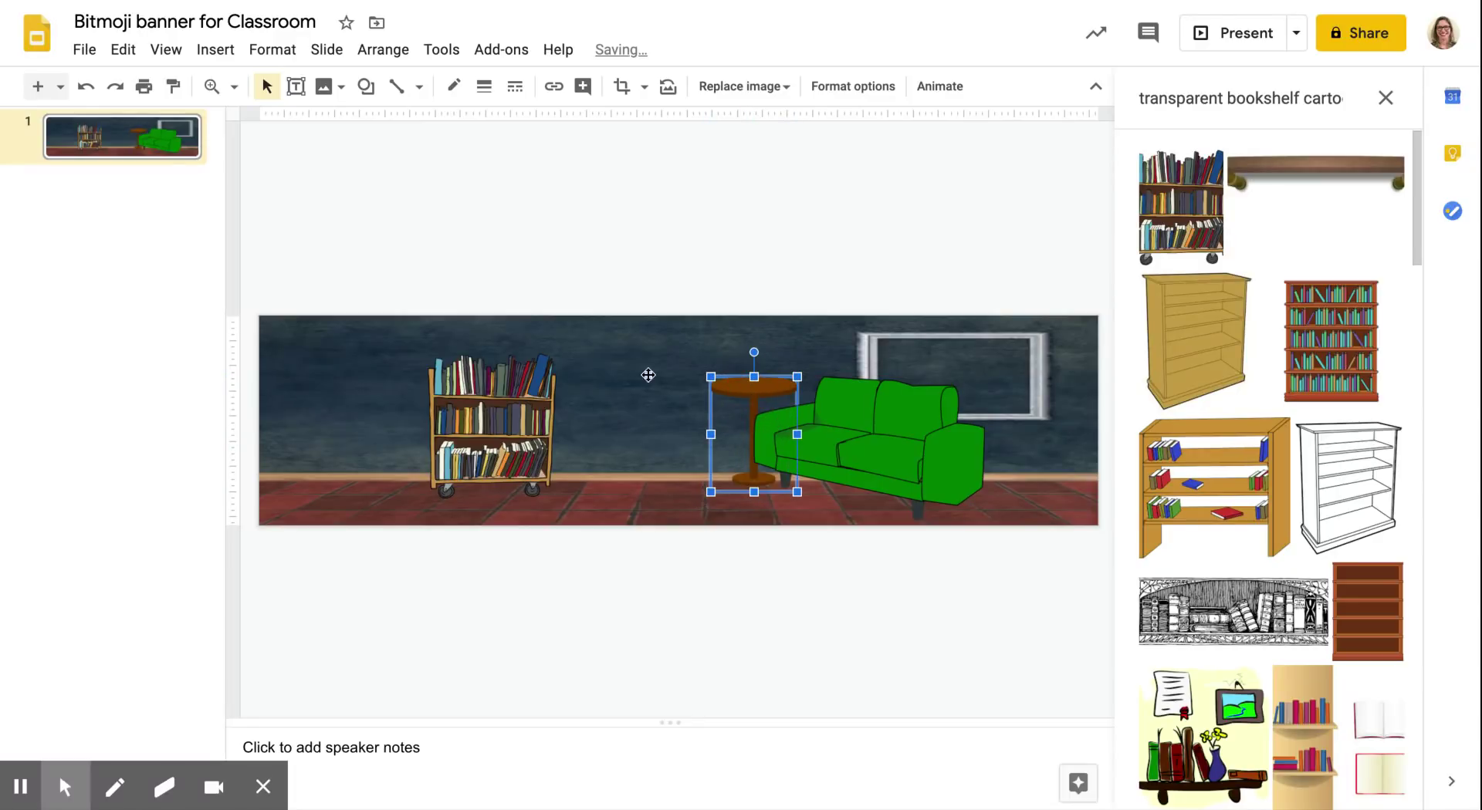
click(629, 375)
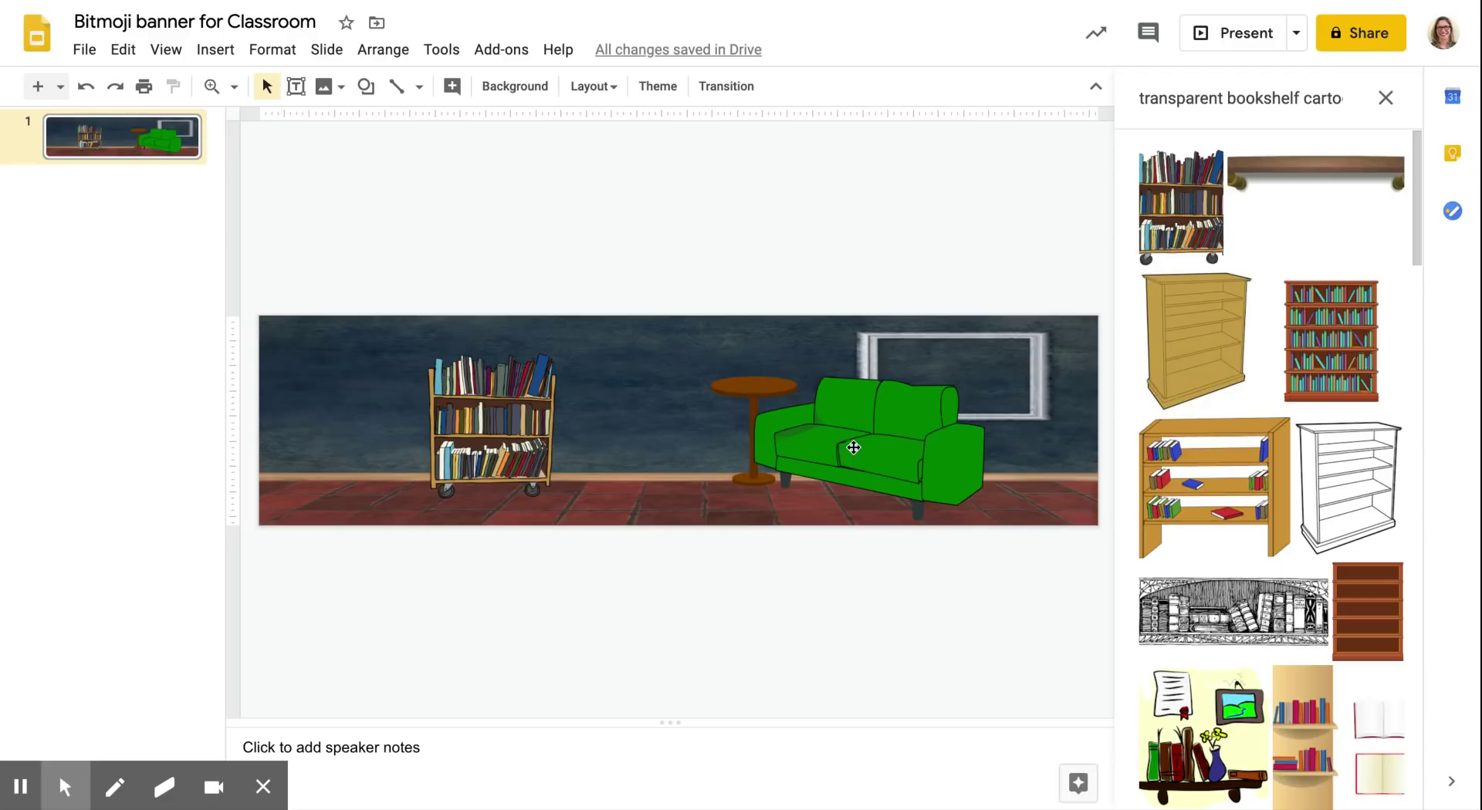
- Move the pedestal table and couch to the left and reduce the couch's width and height slightly
drag(753, 394, 719, 394)
mouse_move(826, 415)
mouse_down()
mouse_move(785, 449)
mouse_move(817, 439)
mouse_move(816, 420)
mouse_up()
drag(710, 448, 724, 447)
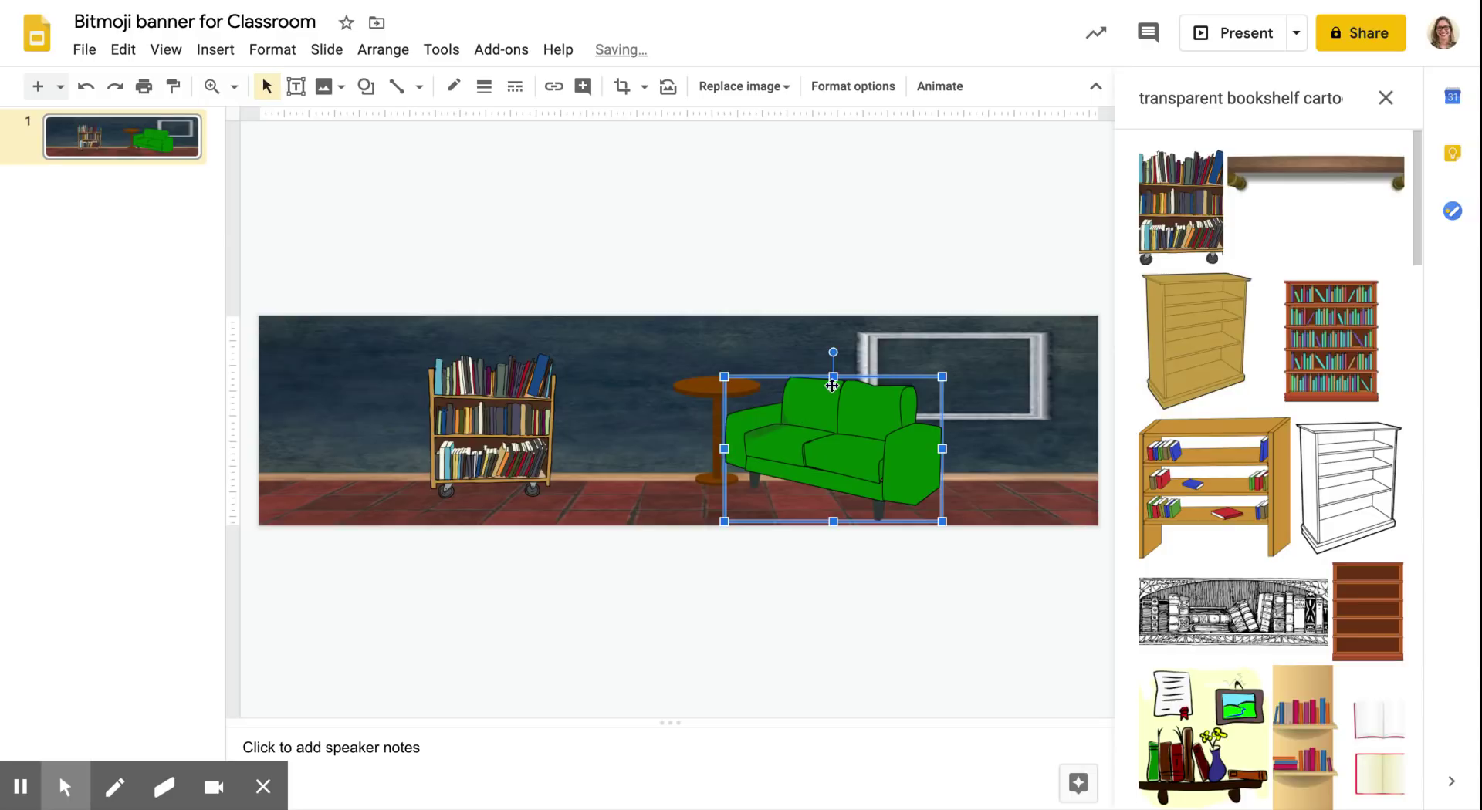
drag(832, 376, 834, 393)
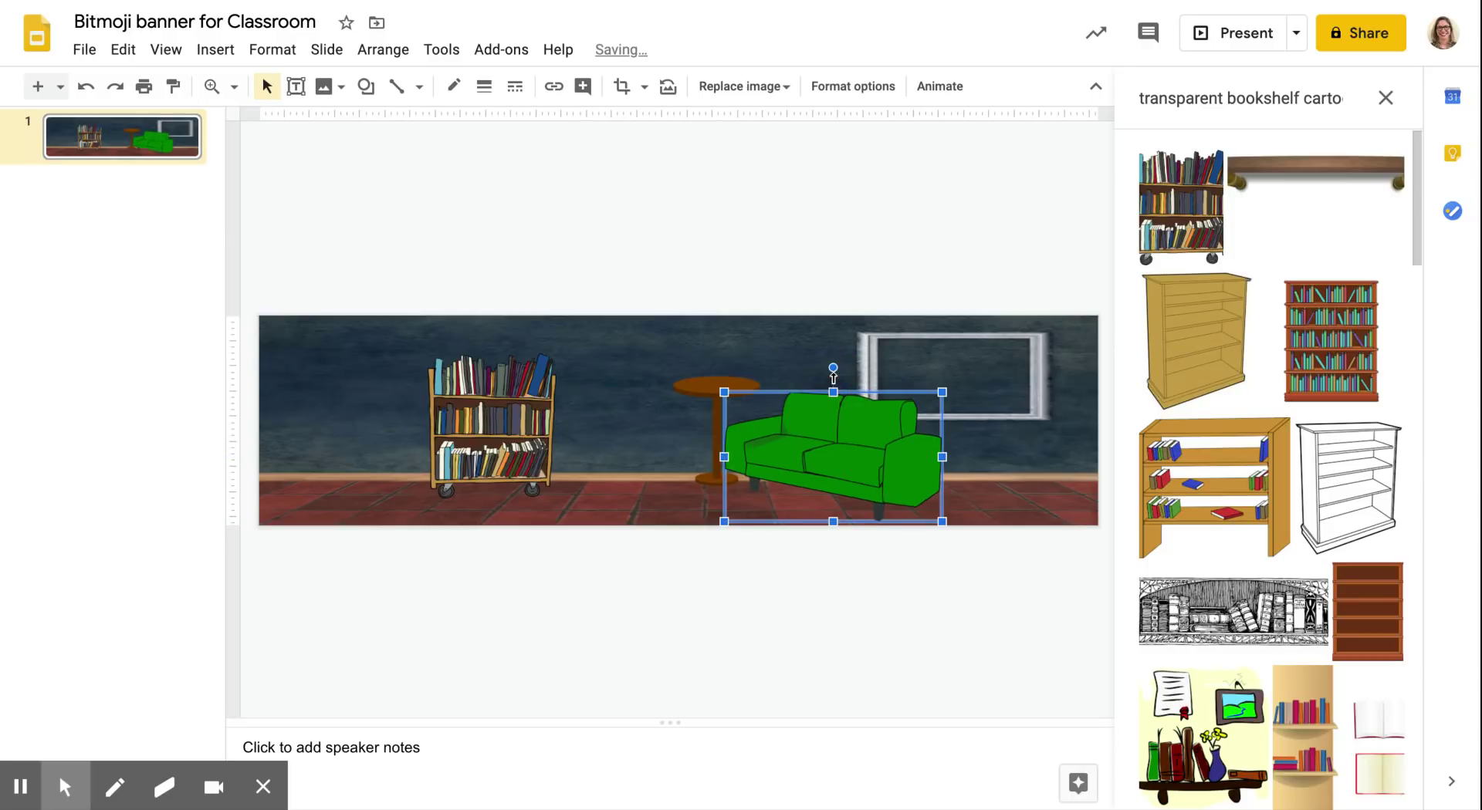
click(906, 367)
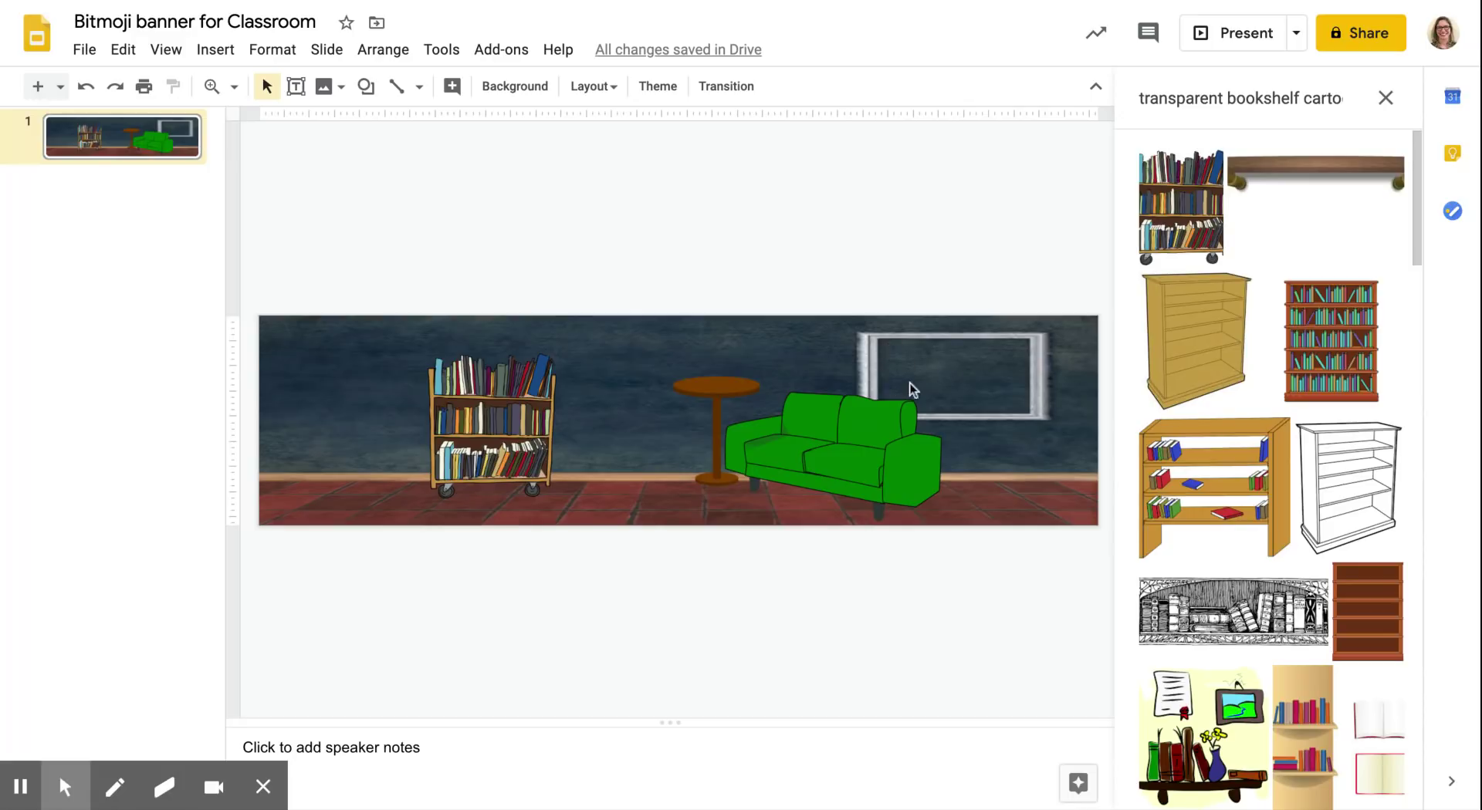
- Draw a text box inside the white frame on the wall and set its text to Bad Script in very light gray
click(297, 86)
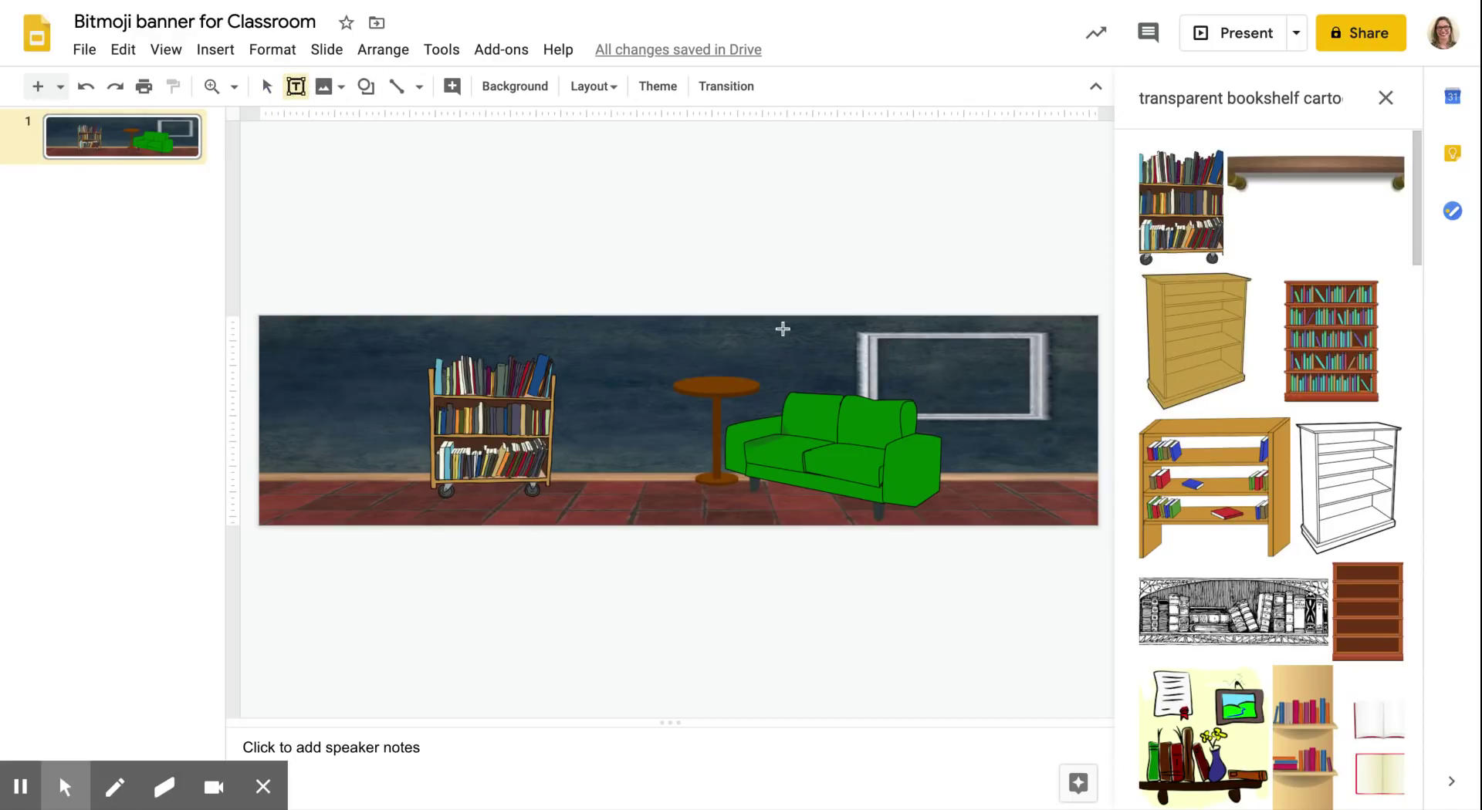
drag(884, 344, 1026, 405)
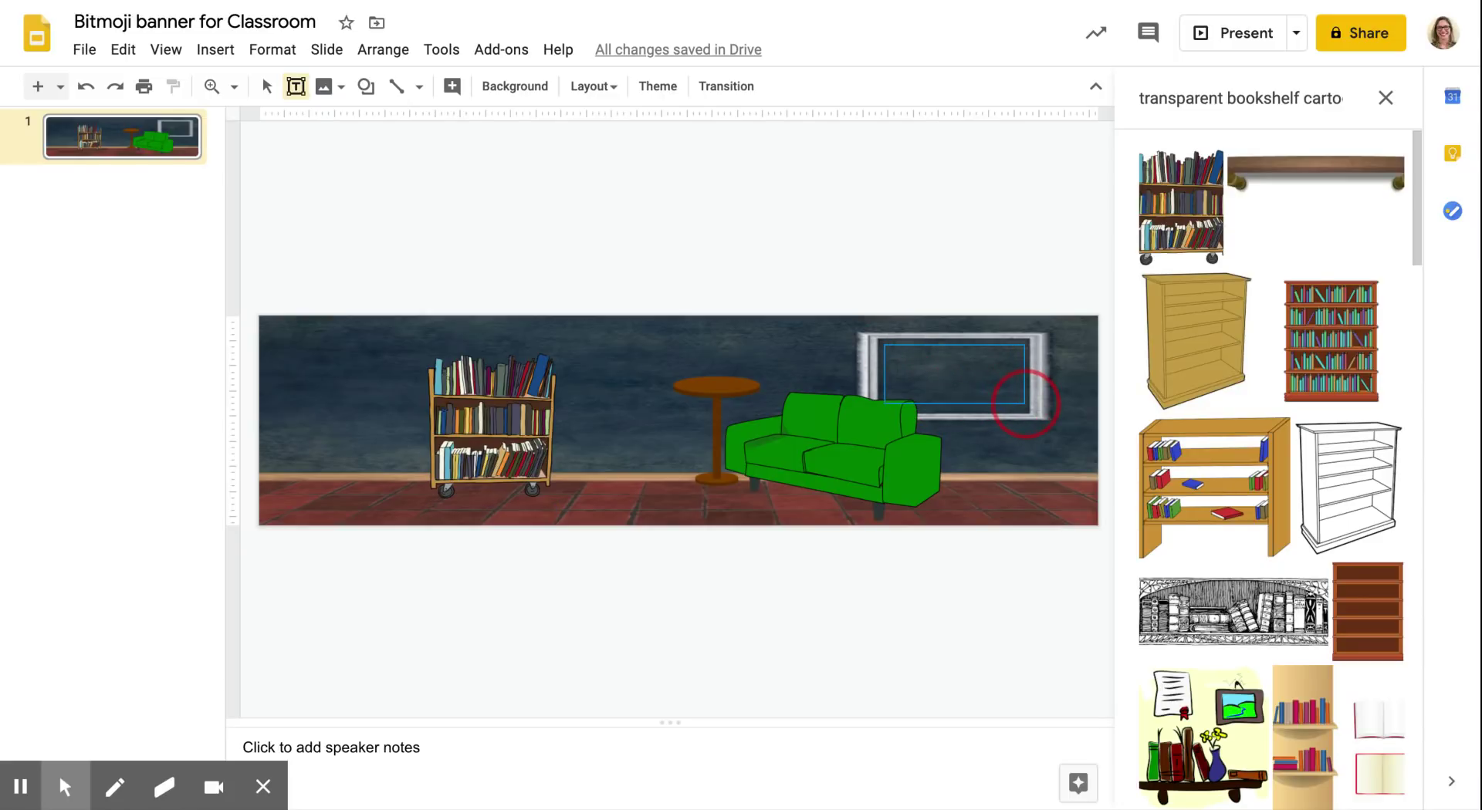
click(389, 93)
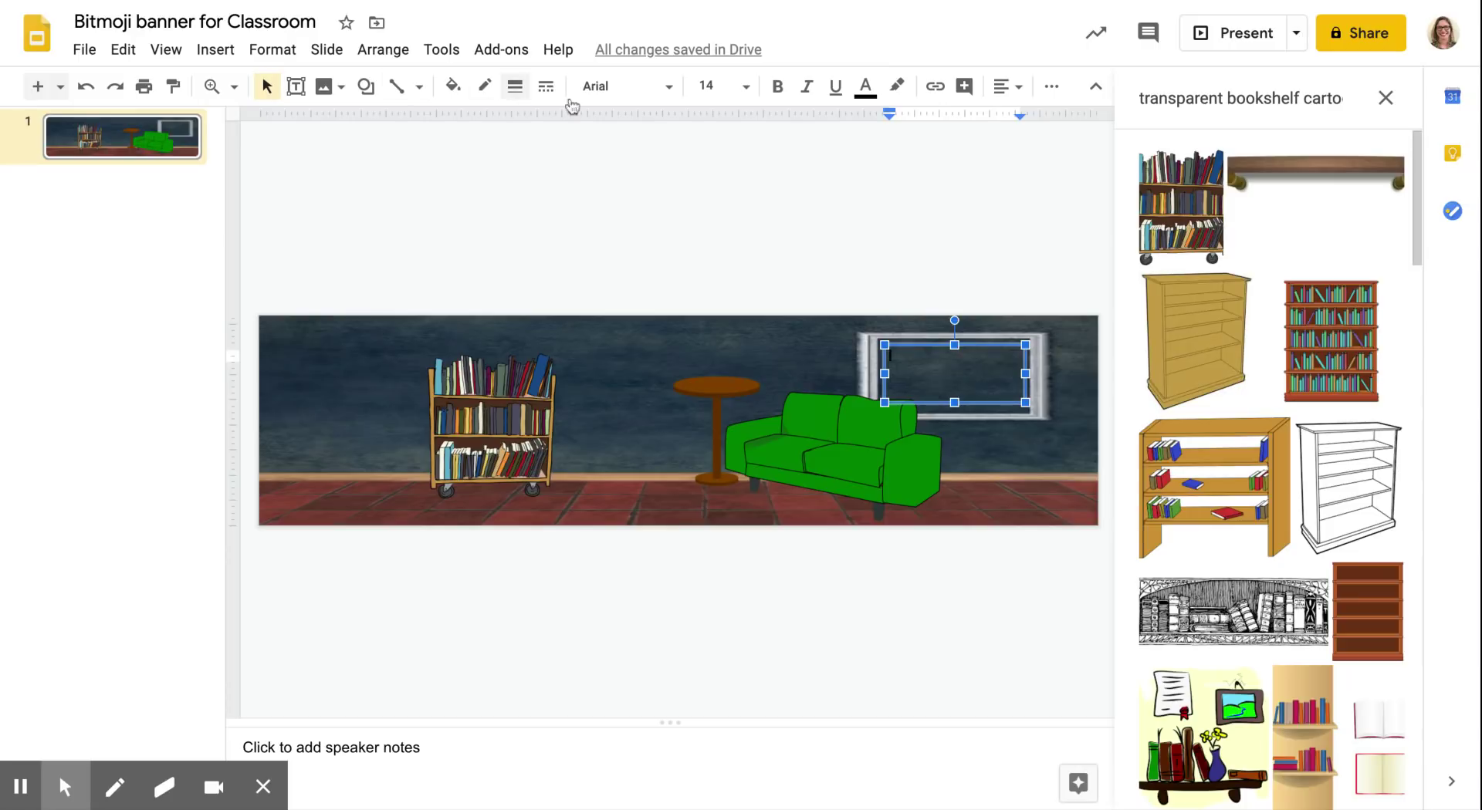
click(610, 87)
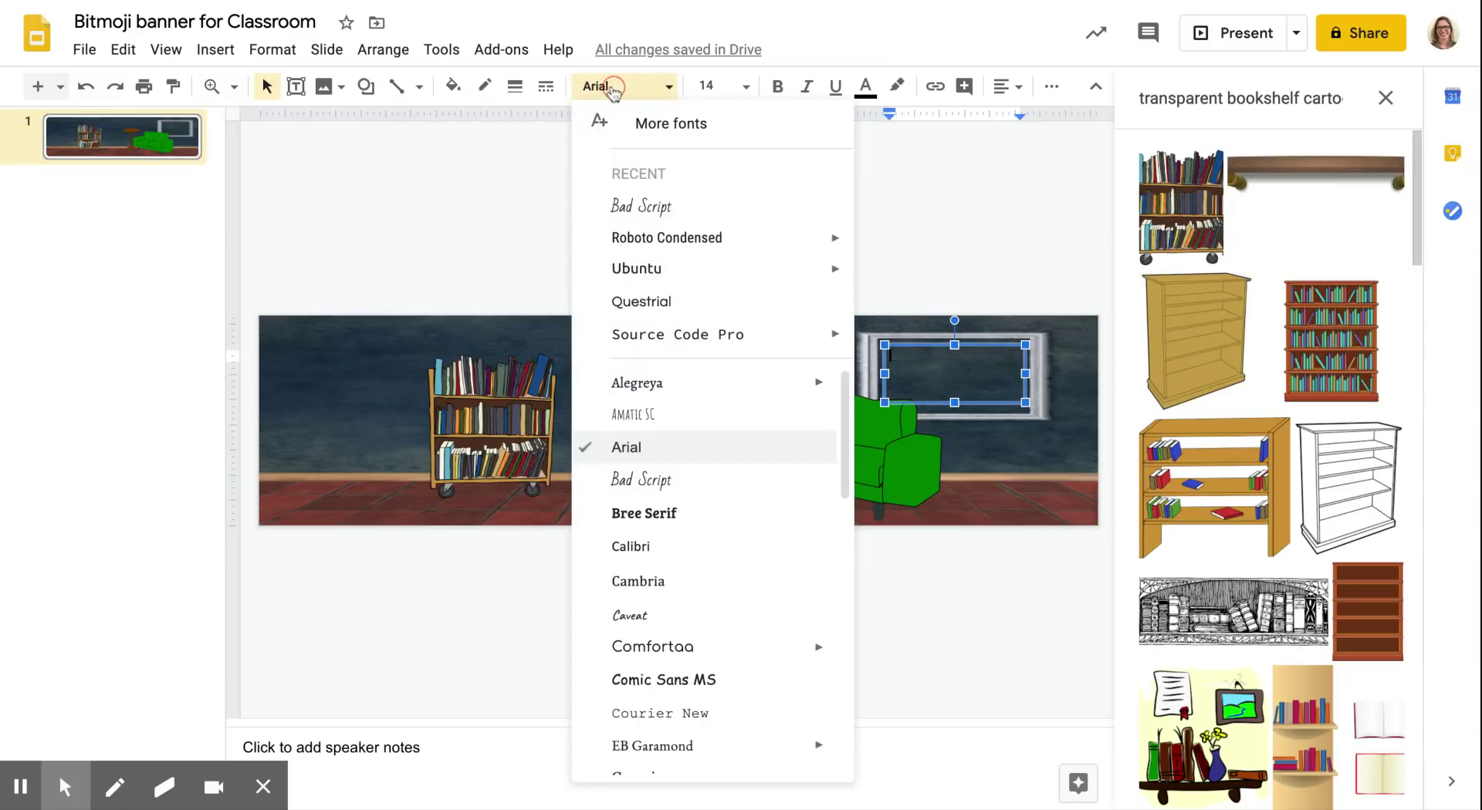
click(633, 206)
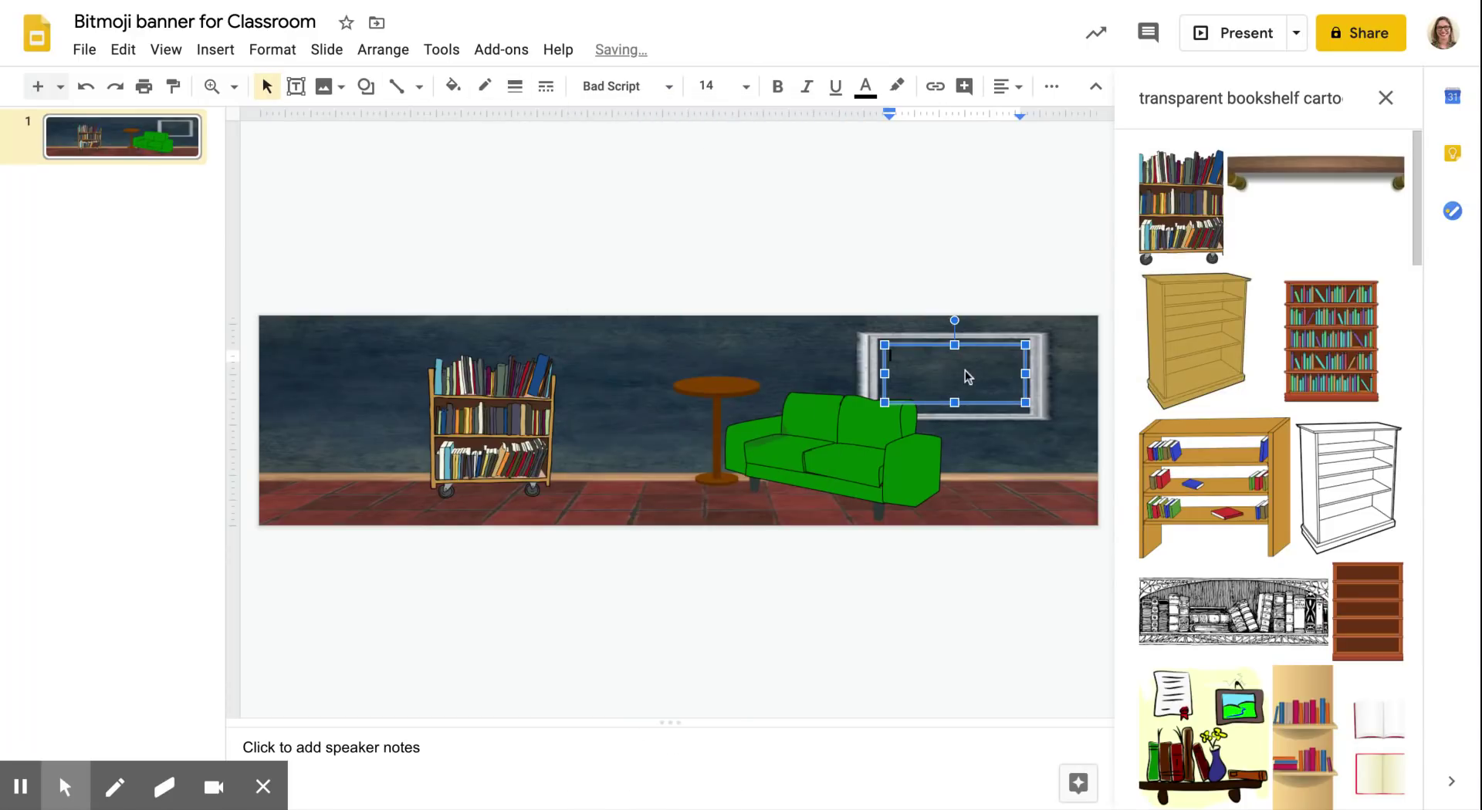
click(864, 86)
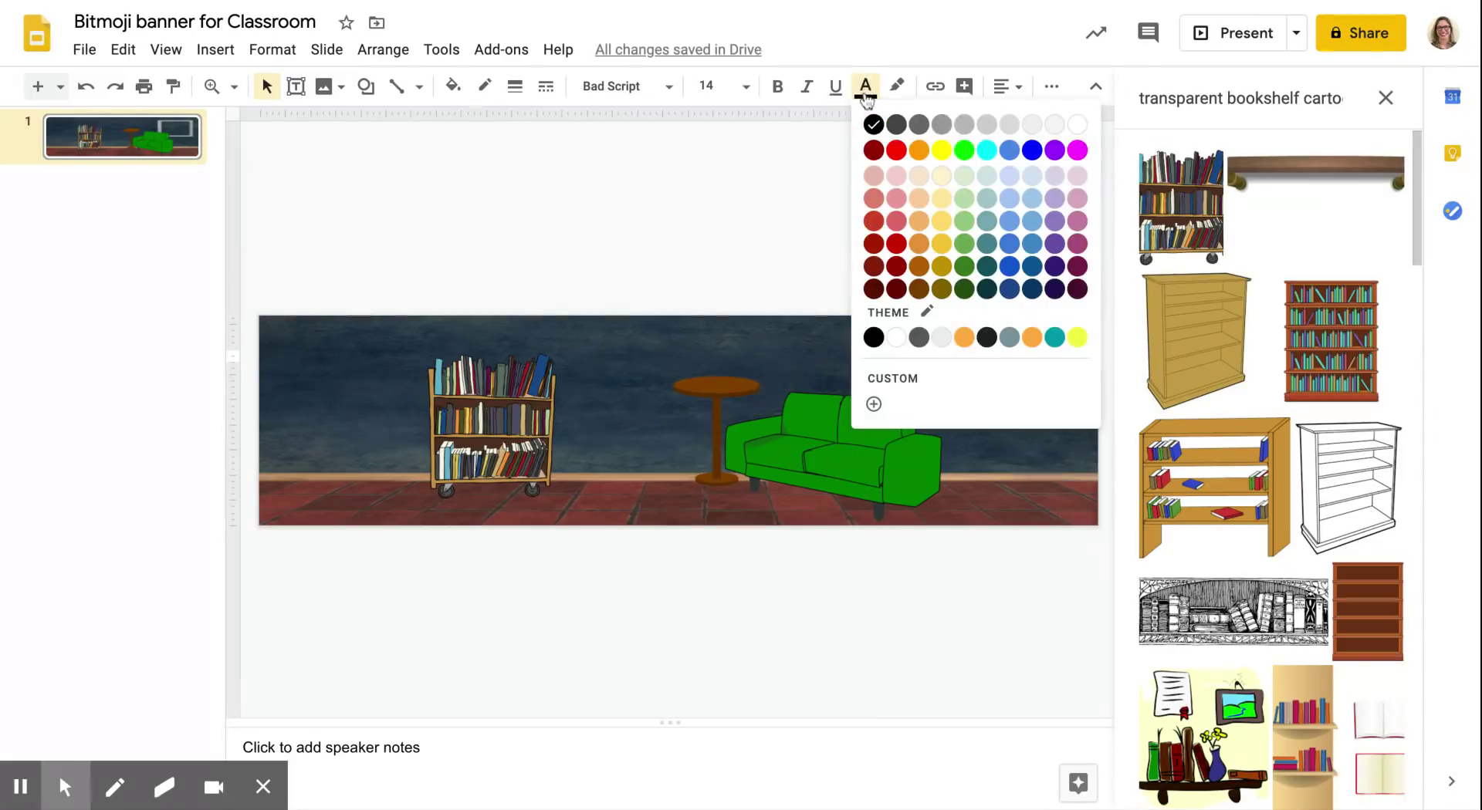
click(1054, 123)
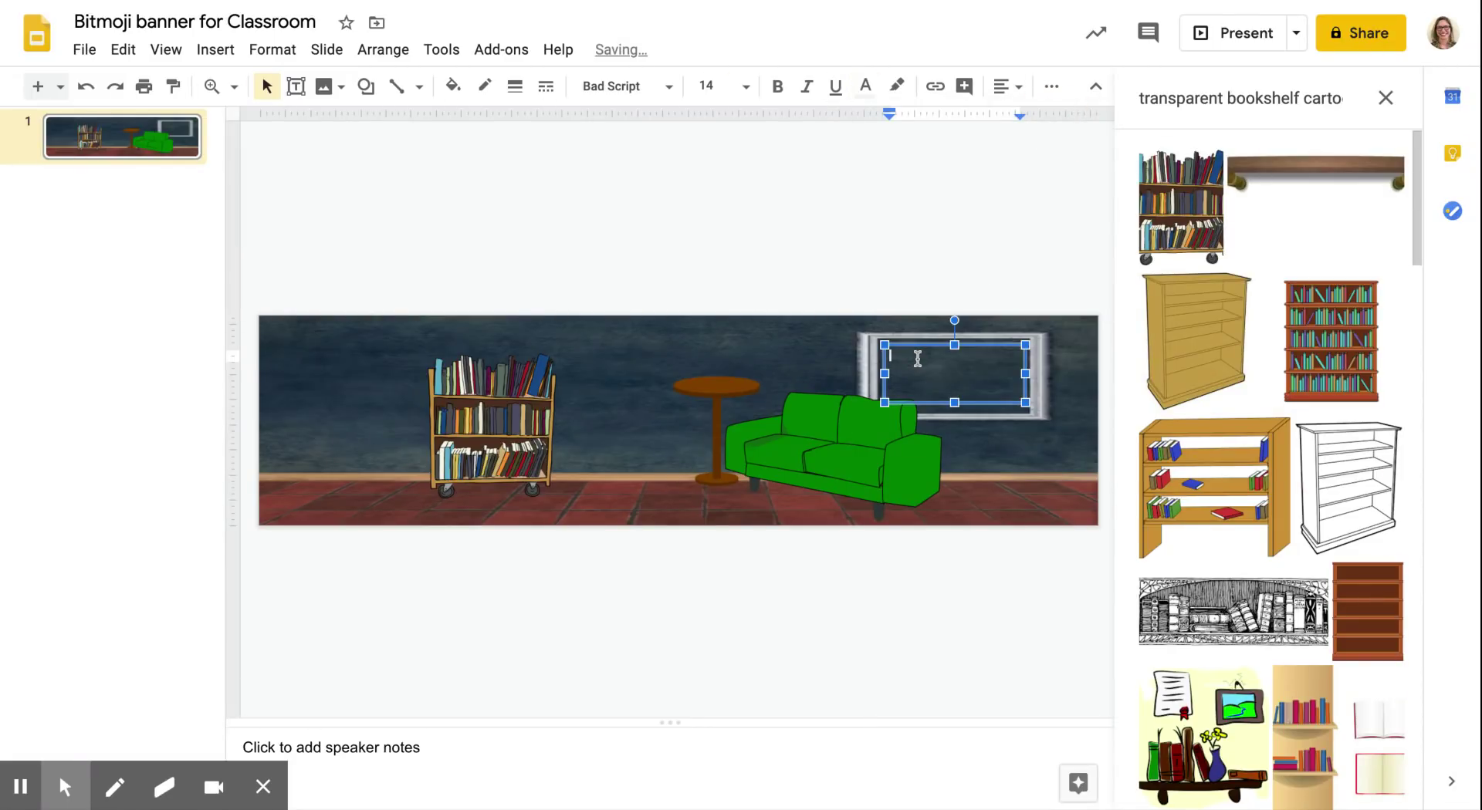
- Write a welcome message with the teacher's name in the framed text box and set its font size to 24
text(Welcome to Ms. Peterson's Class)
double_click(1003, 356)
drag(1014, 356, 884, 356)
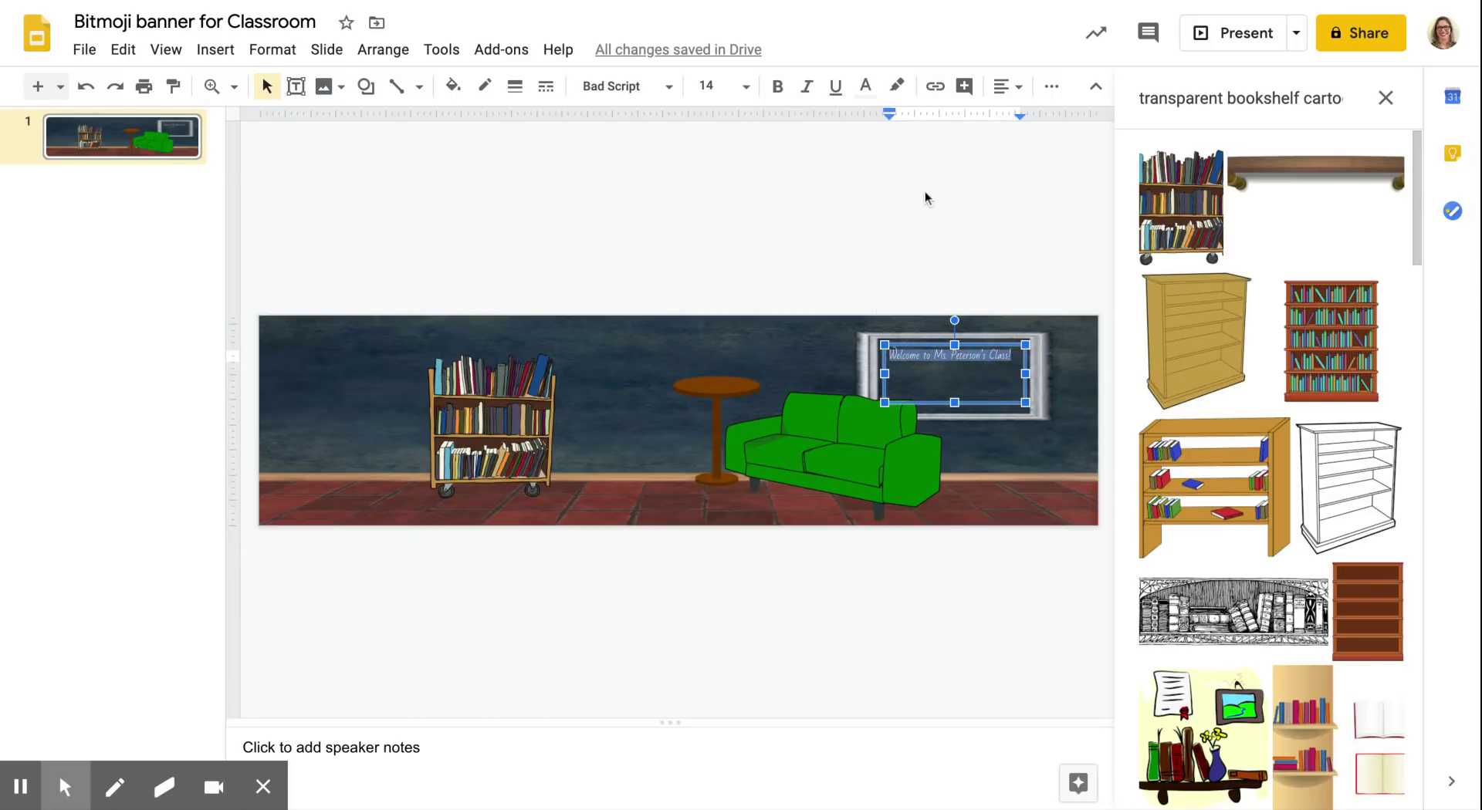
click(746, 86)
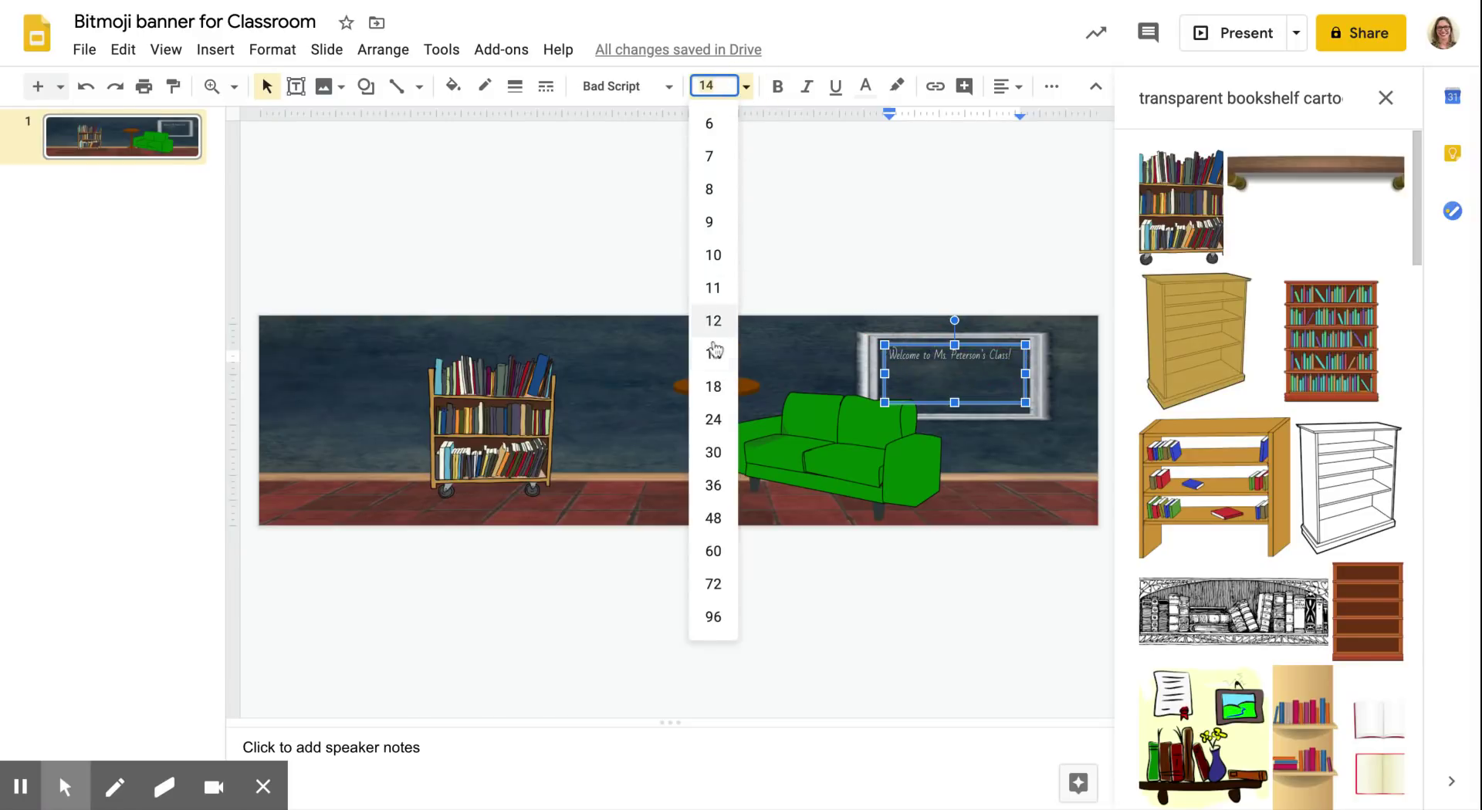
click(714, 417)
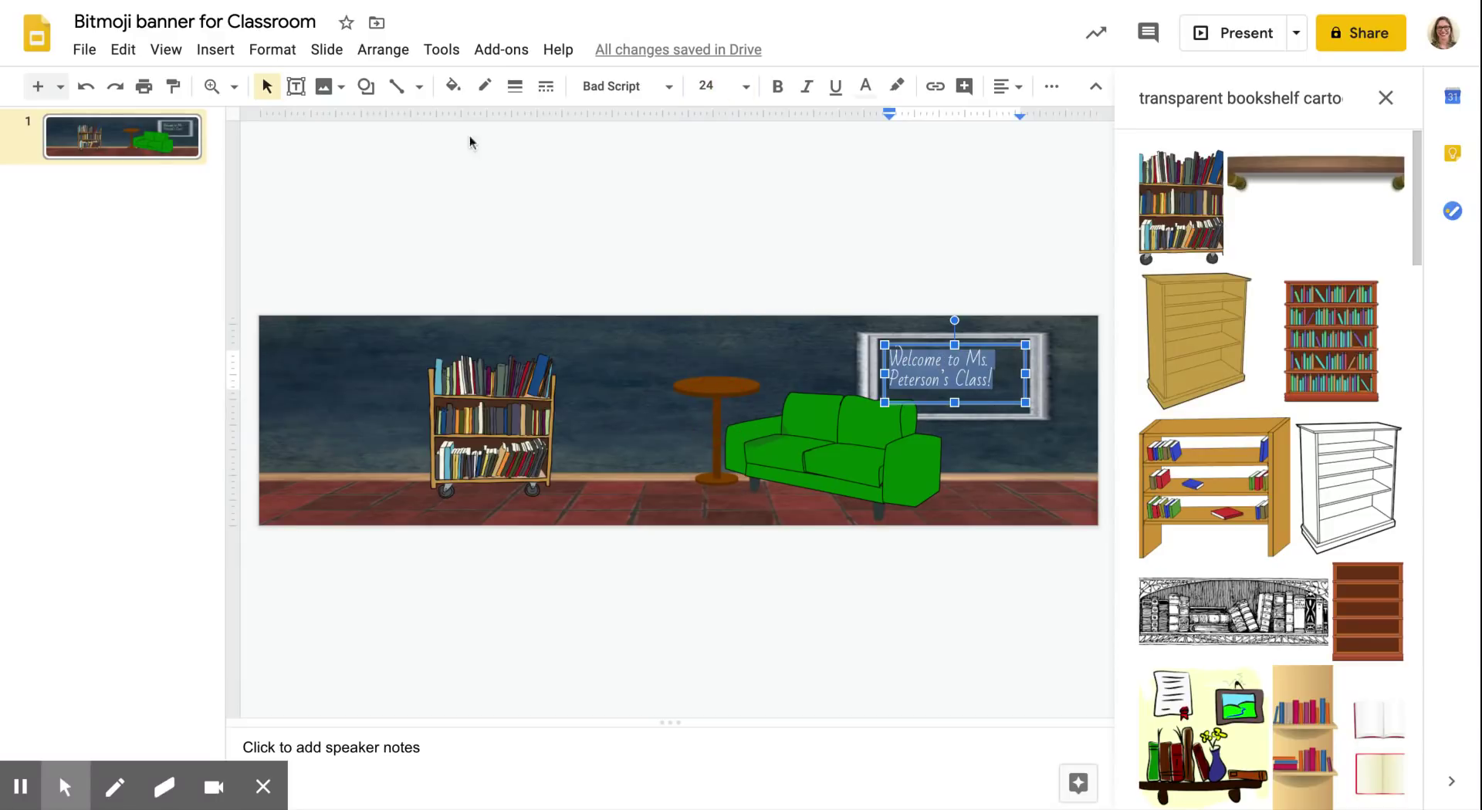
- Center the welcome message horizontally within its text box
click(271, 49)
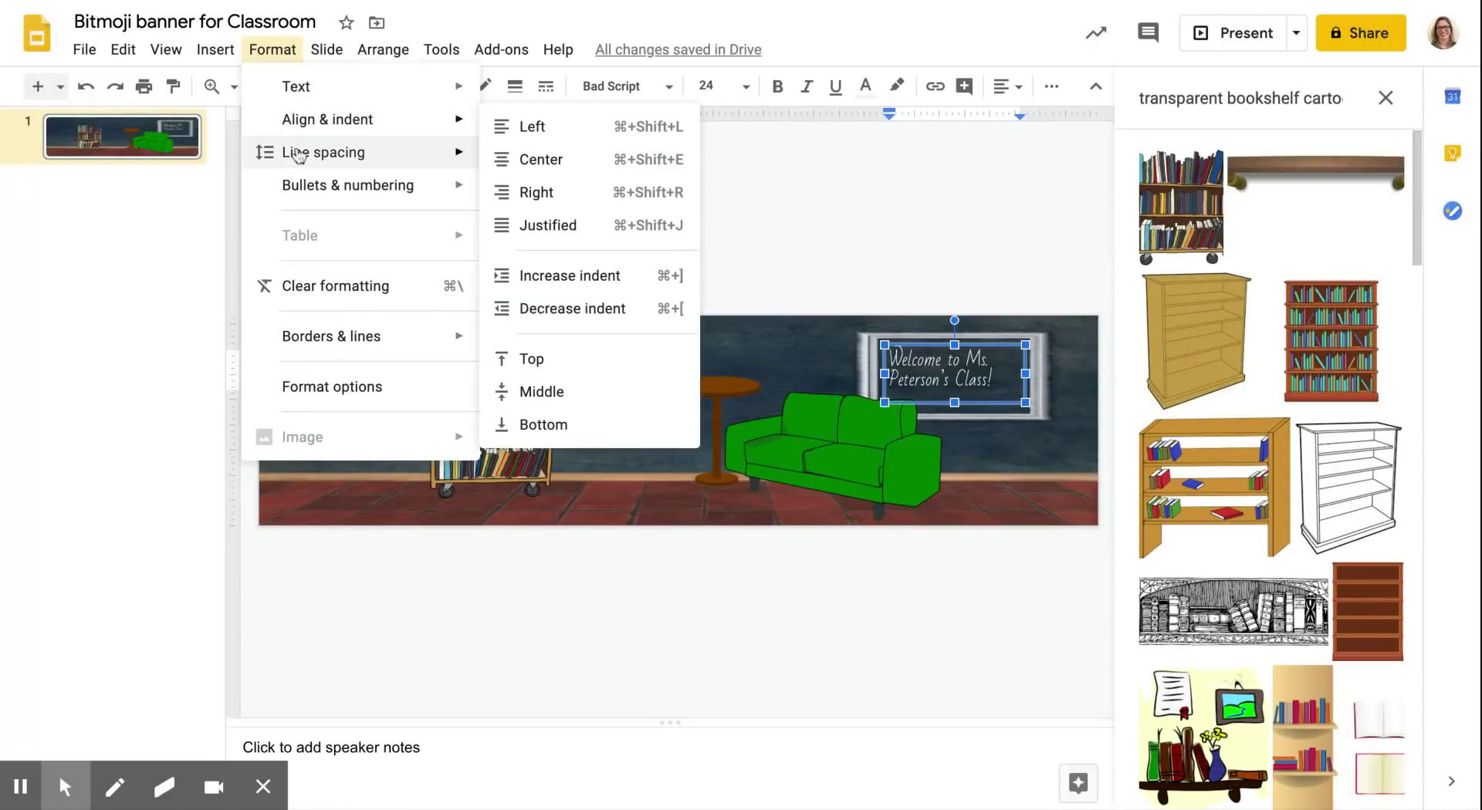
click(527, 167)
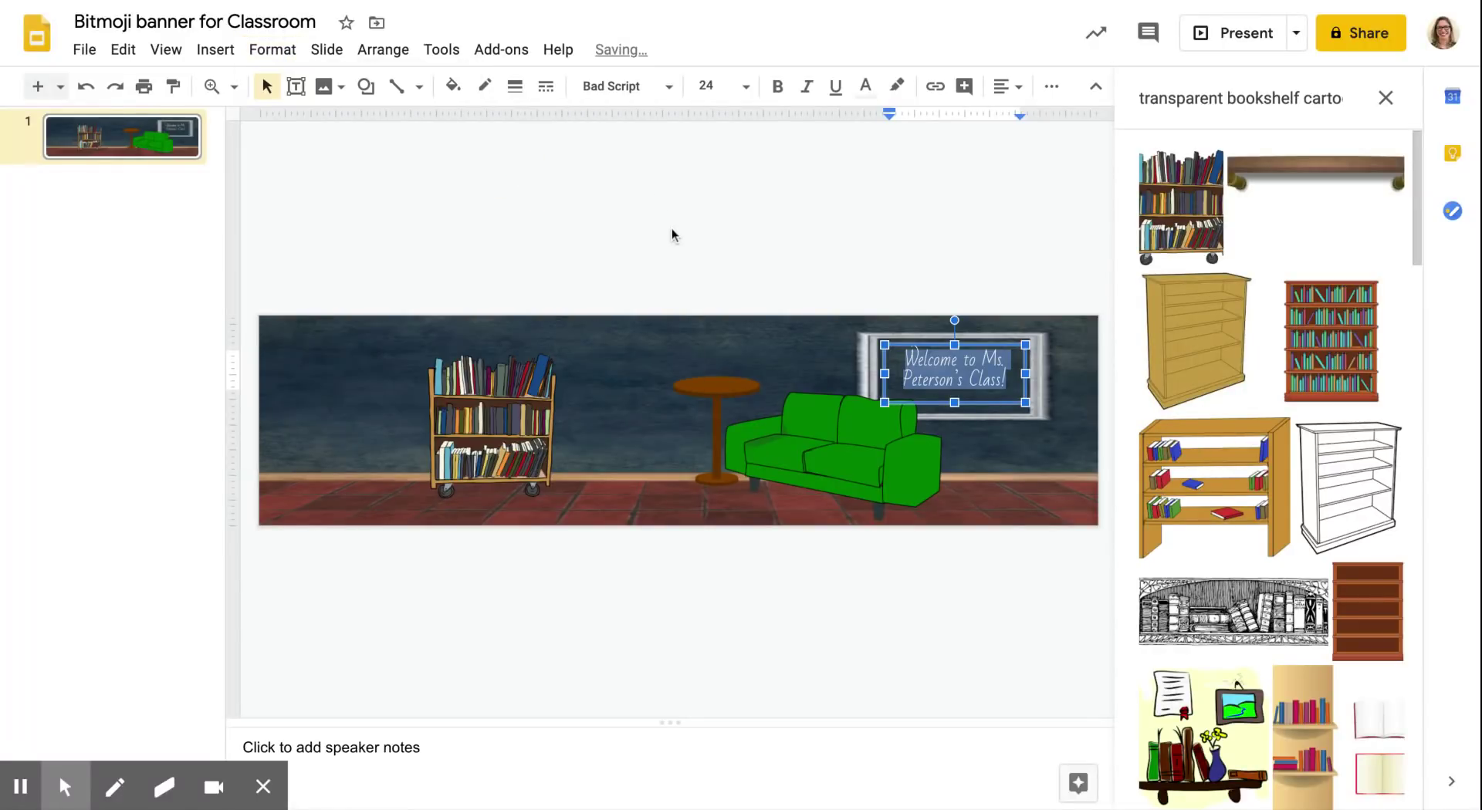
click(760, 260)
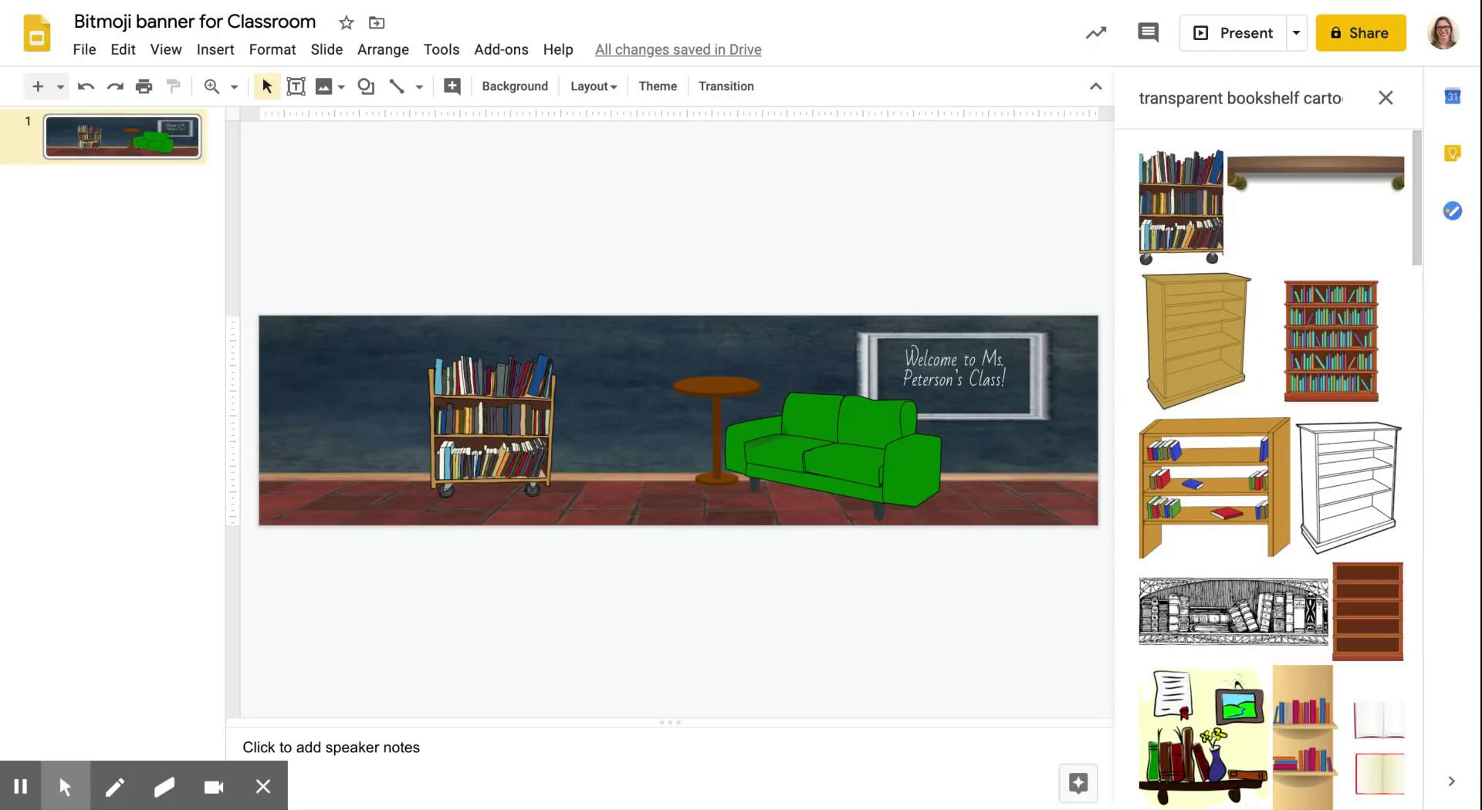
- Paste the copied seated Bitmoji onto the slide and position it so it sits on the green couch
key(ctrl+v)
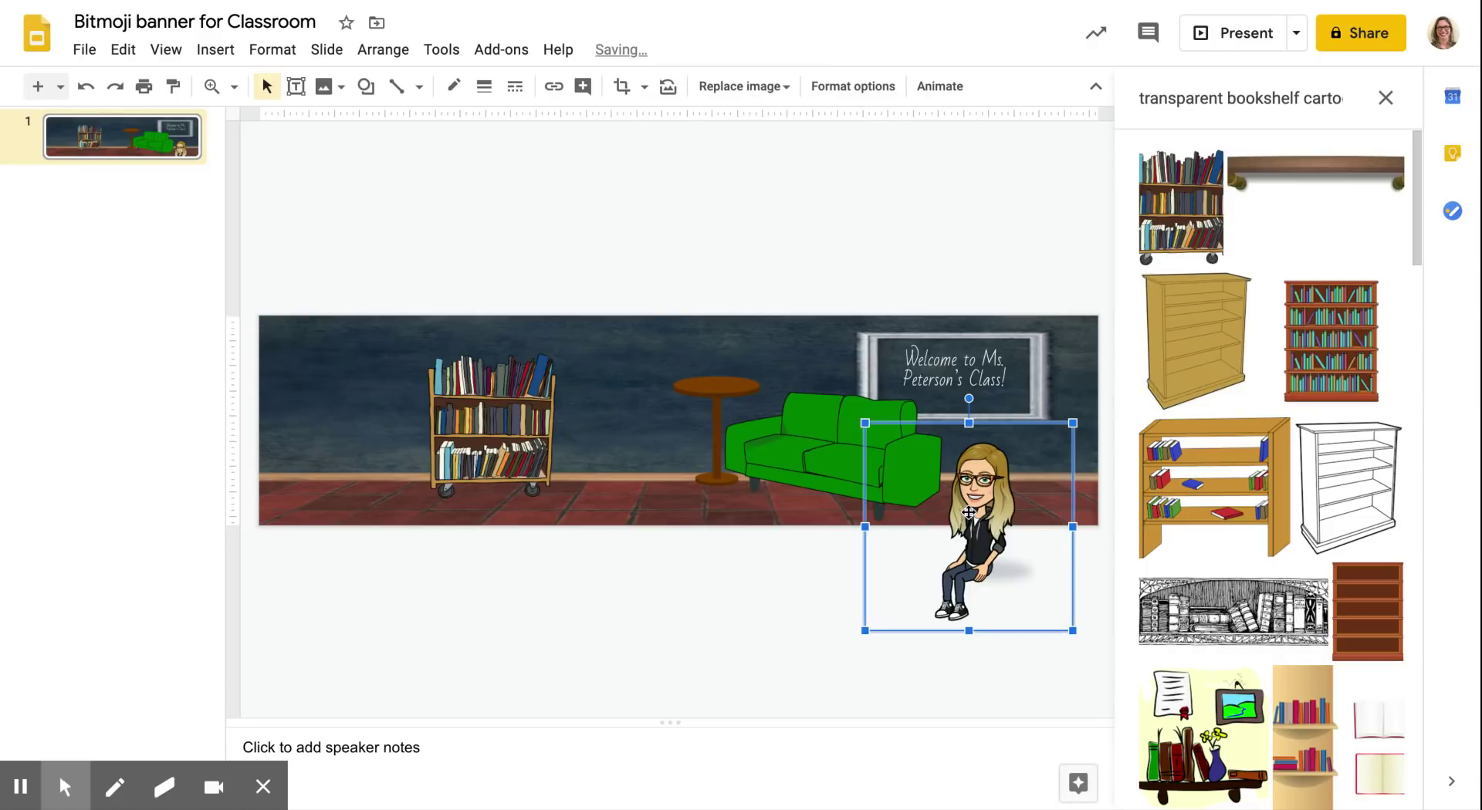
drag(969, 512, 913, 467)
drag(857, 434, 866, 417)
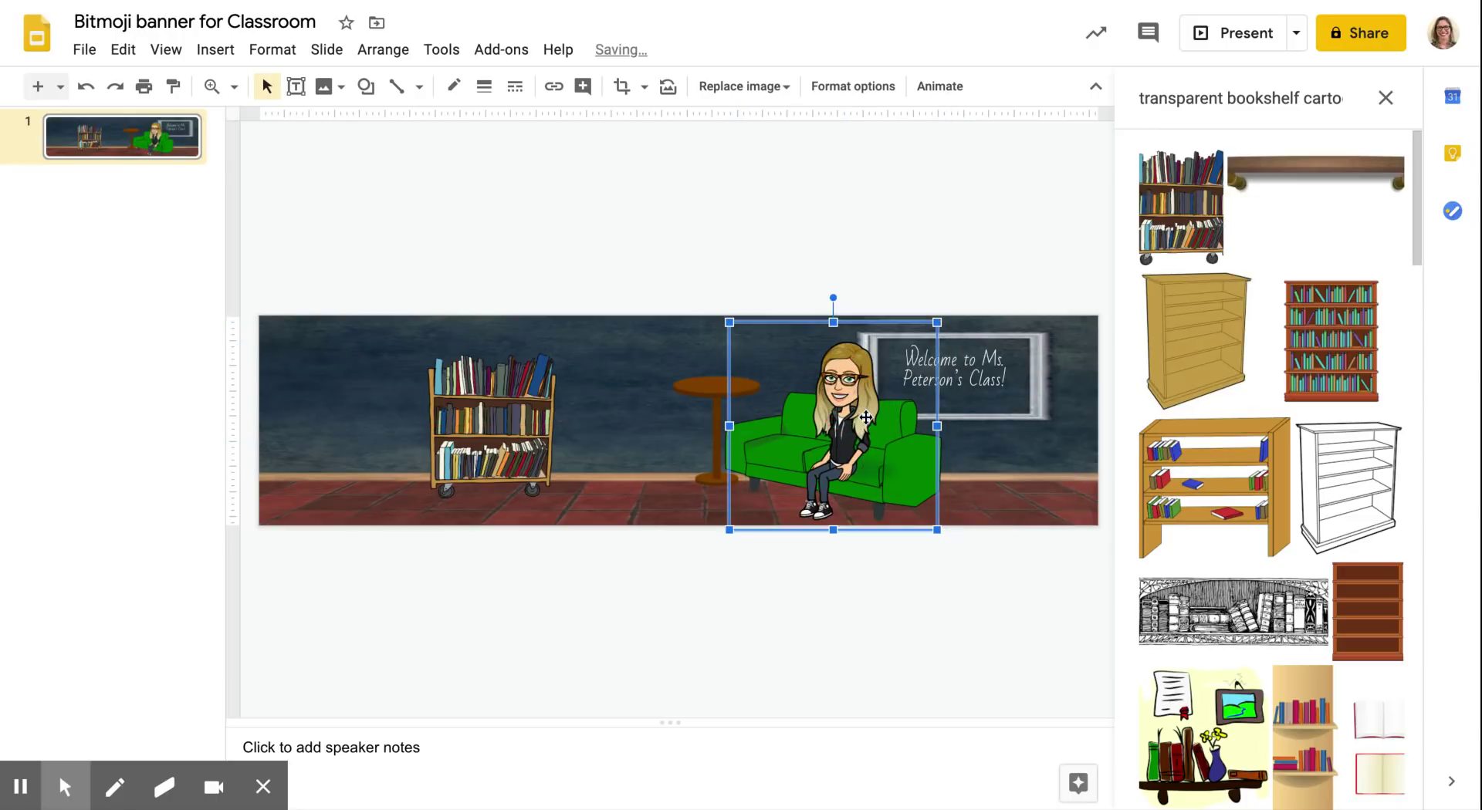
click(1000, 422)
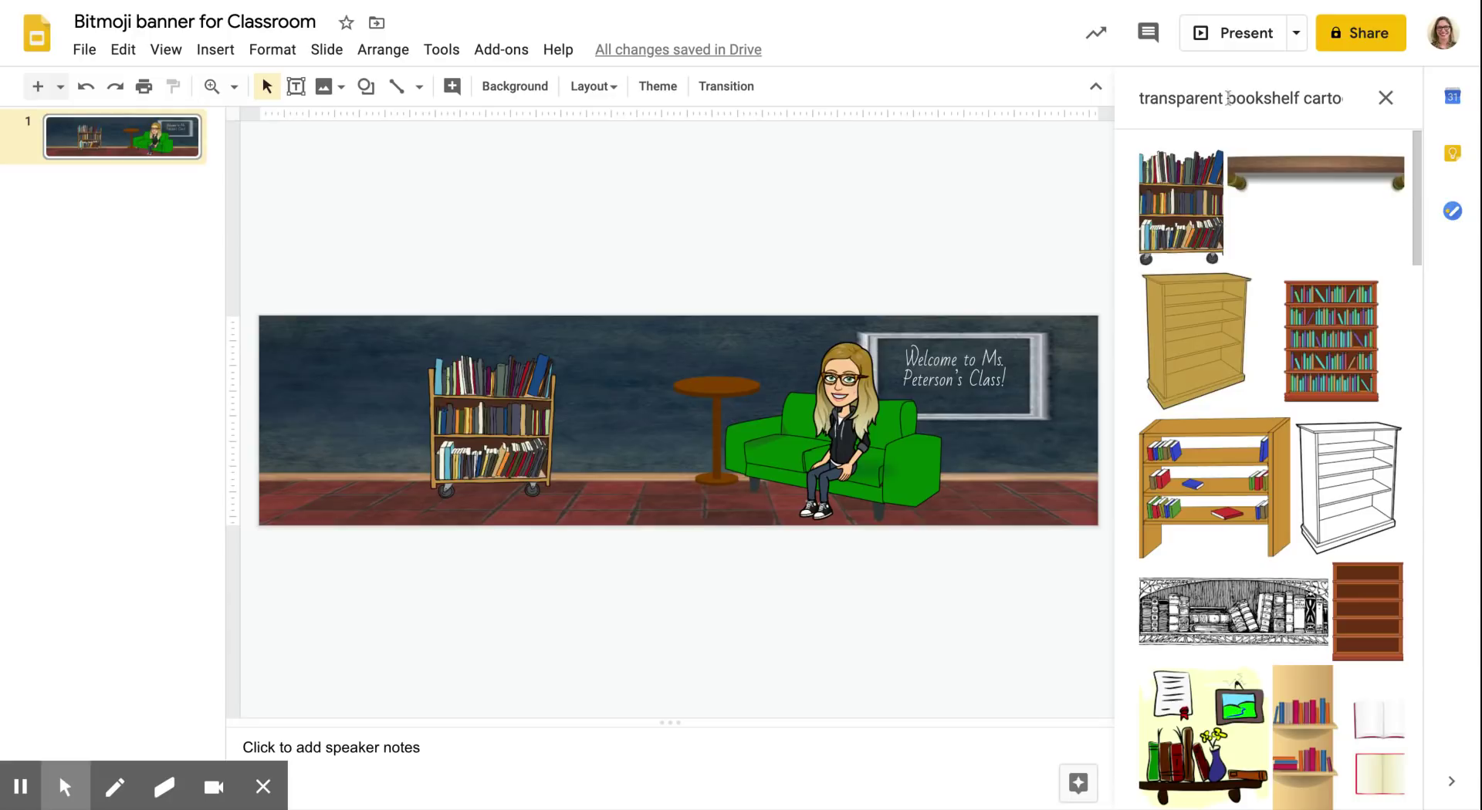
- Search the web images for "transparent laptop cartoon" and insert the gray laptop seen from behind
drag(1228, 98, 1298, 98)
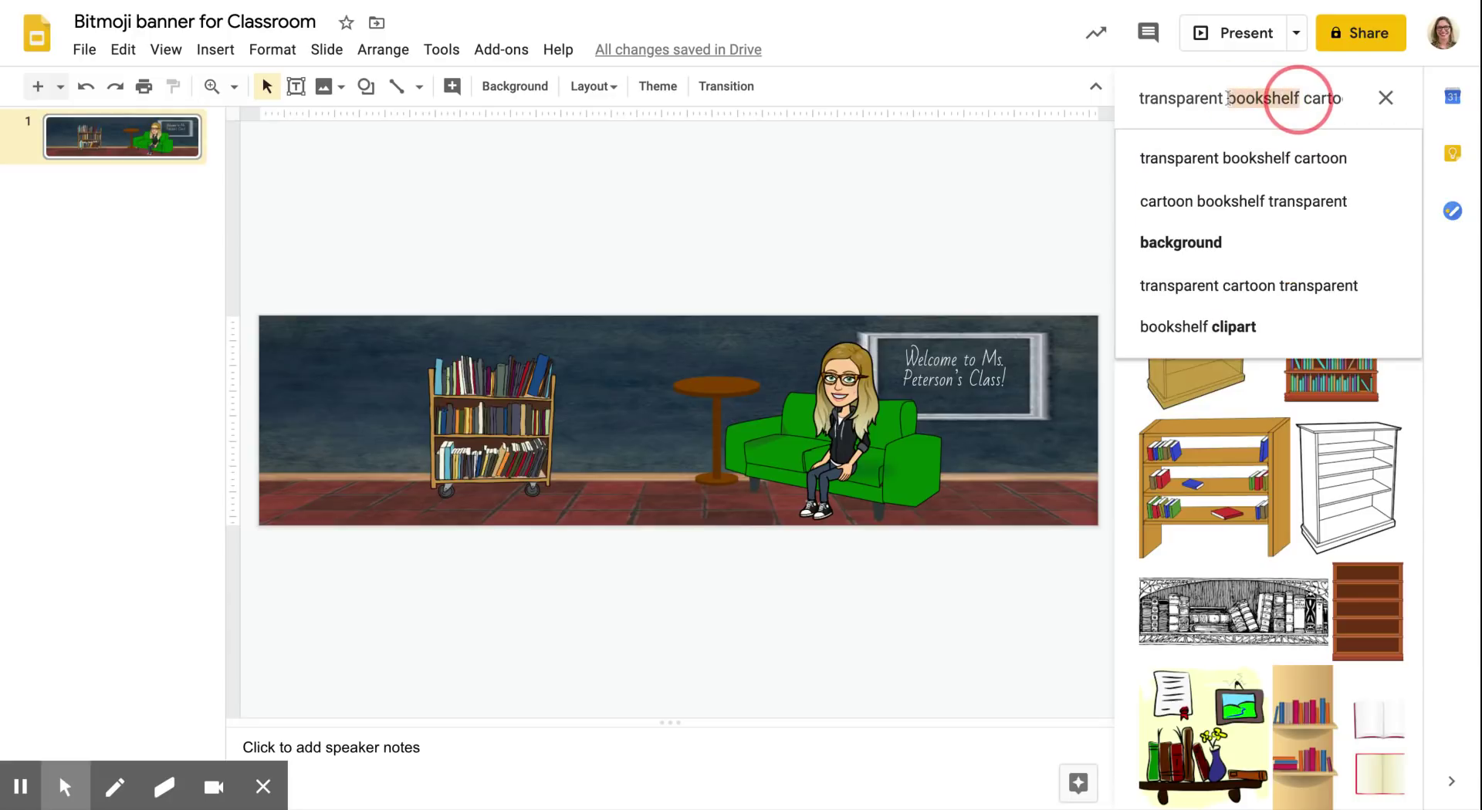
key(BackSpace)
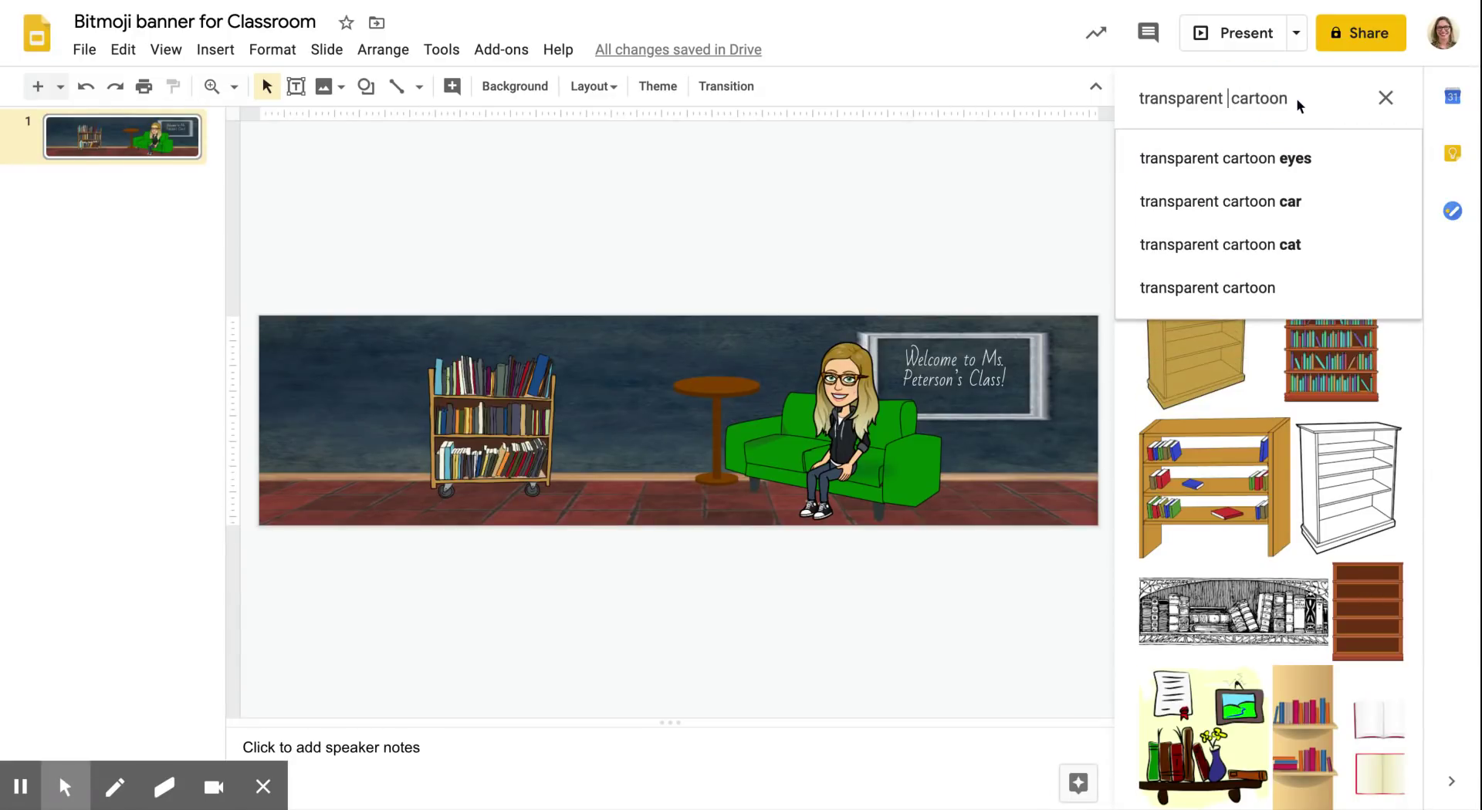
text(laptop)
key(Return)
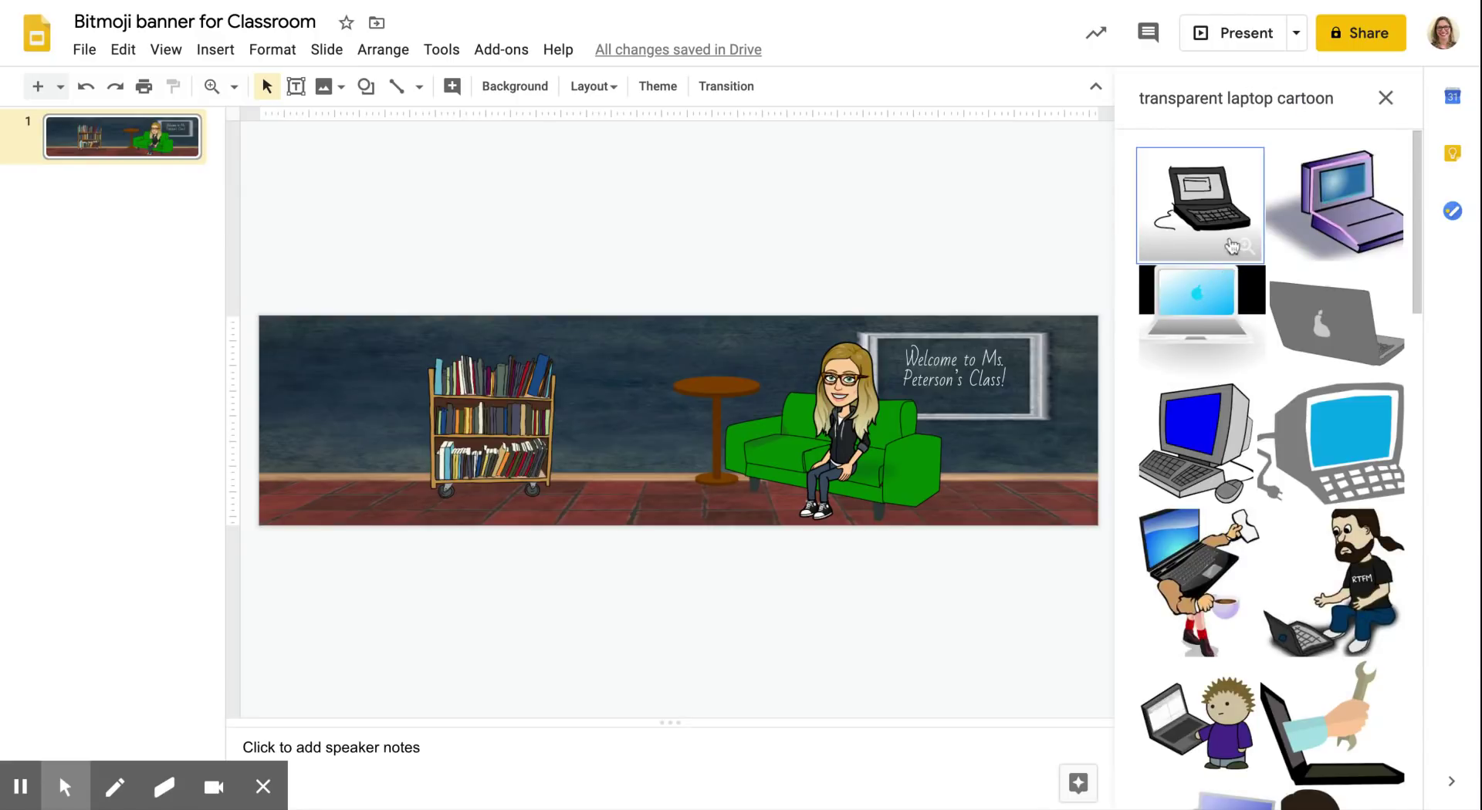
click(1310, 311)
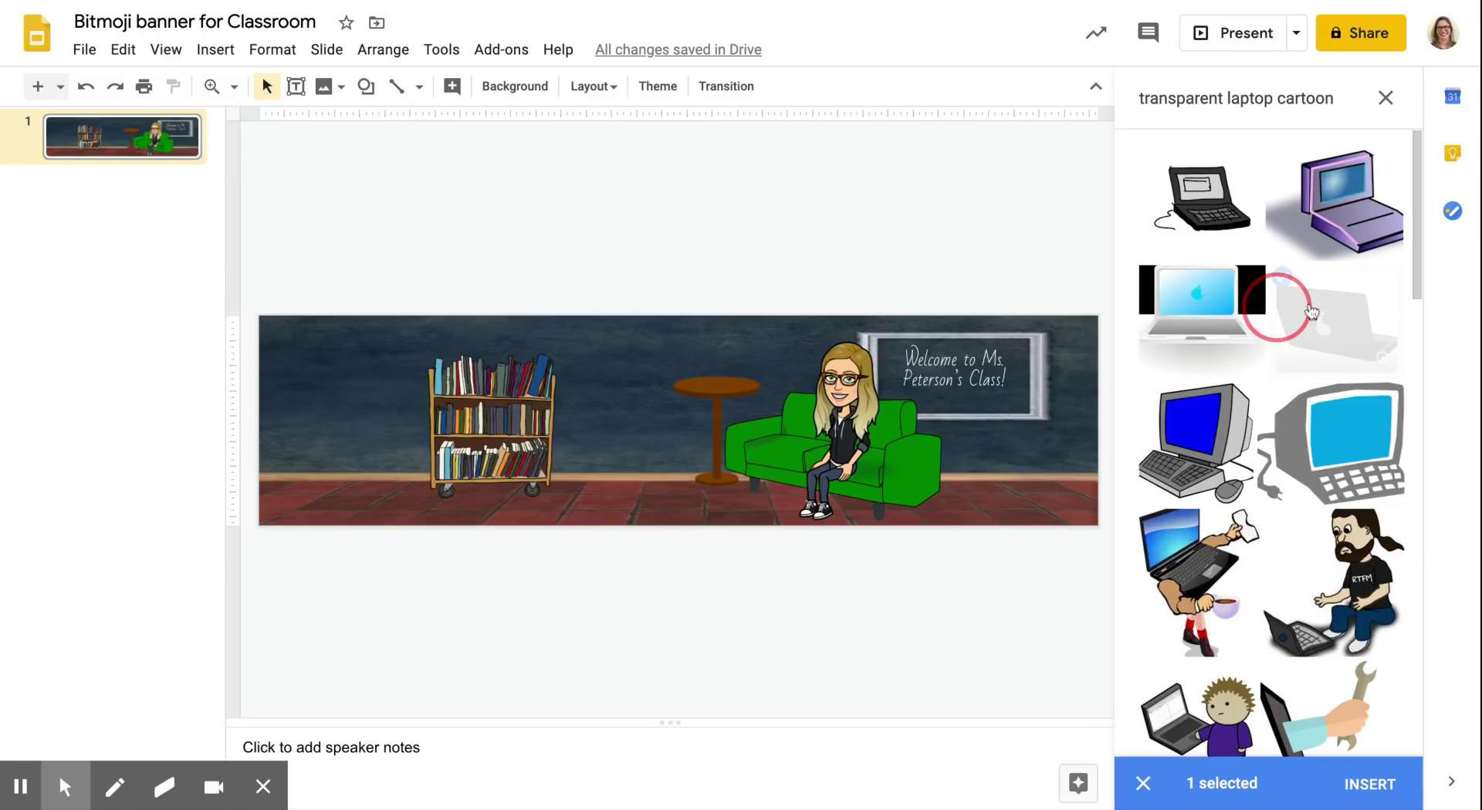
click(1310, 311)
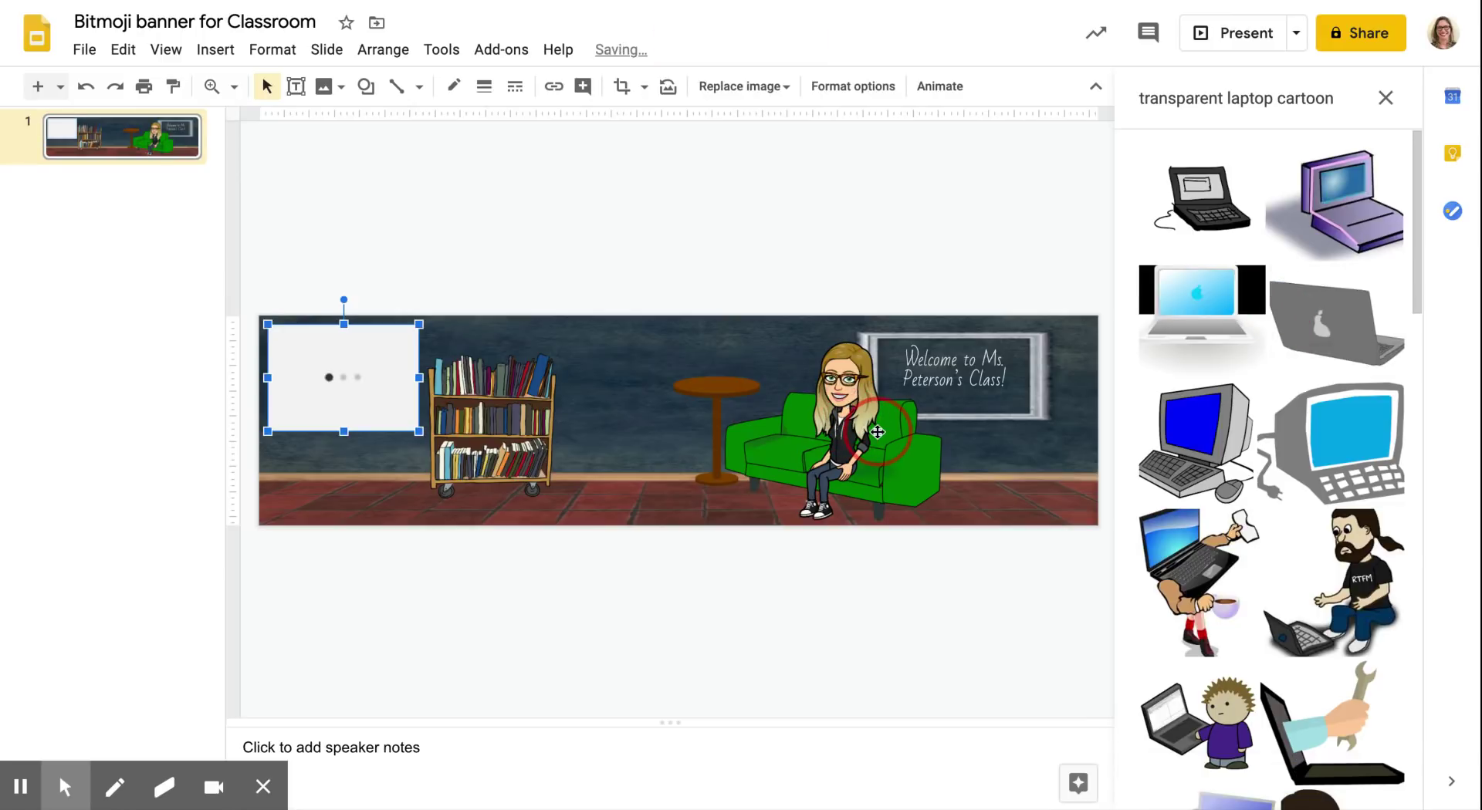
- Move the gray laptop onto the Bitmoji's lap and resize it slightly narrower so she appears to be using it
drag(359, 378, 861, 438)
drag(804, 381, 802, 403)
key(Right)
key(Right)
key(Right)
key(Right)
key(Right)
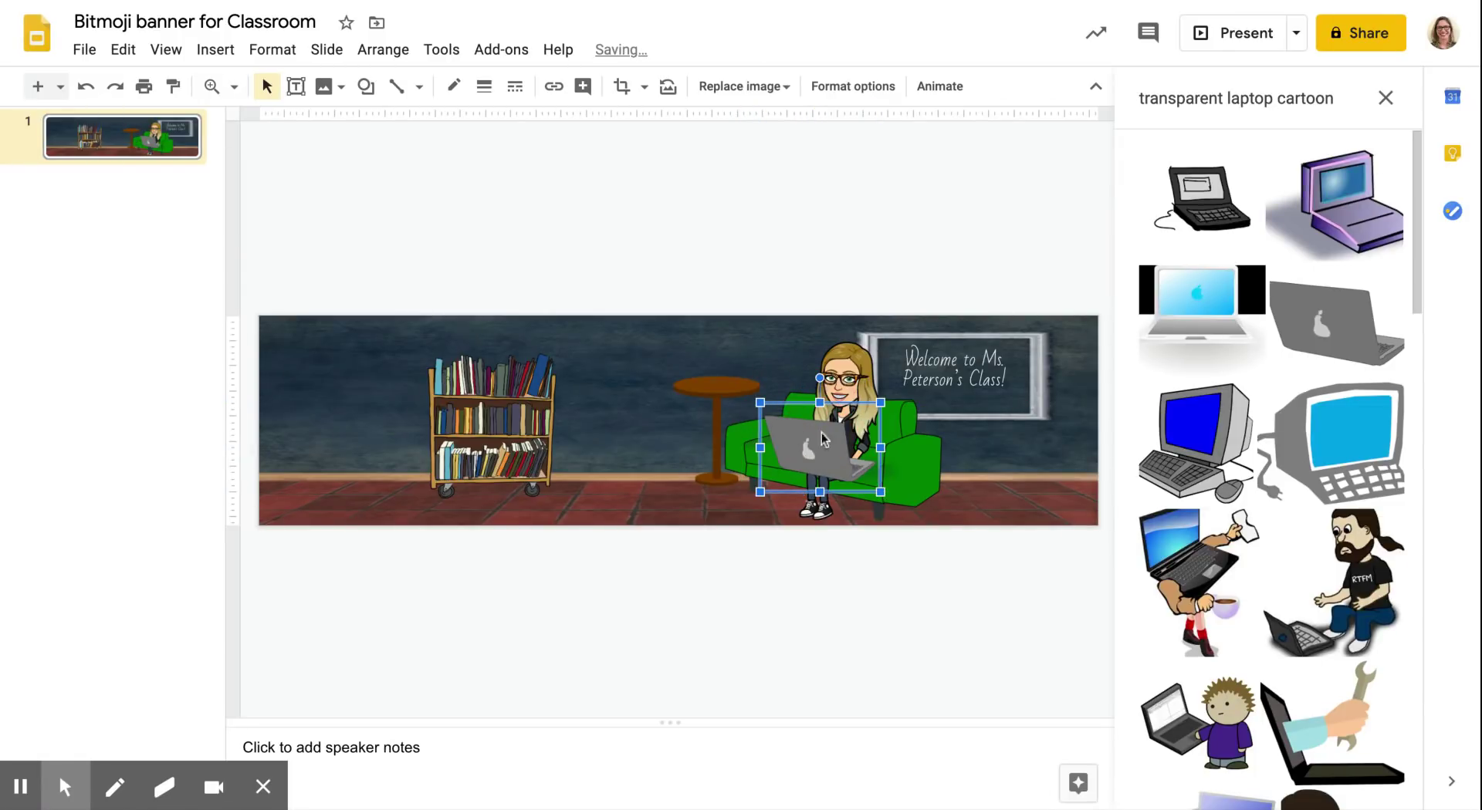
drag(883, 446, 870, 447)
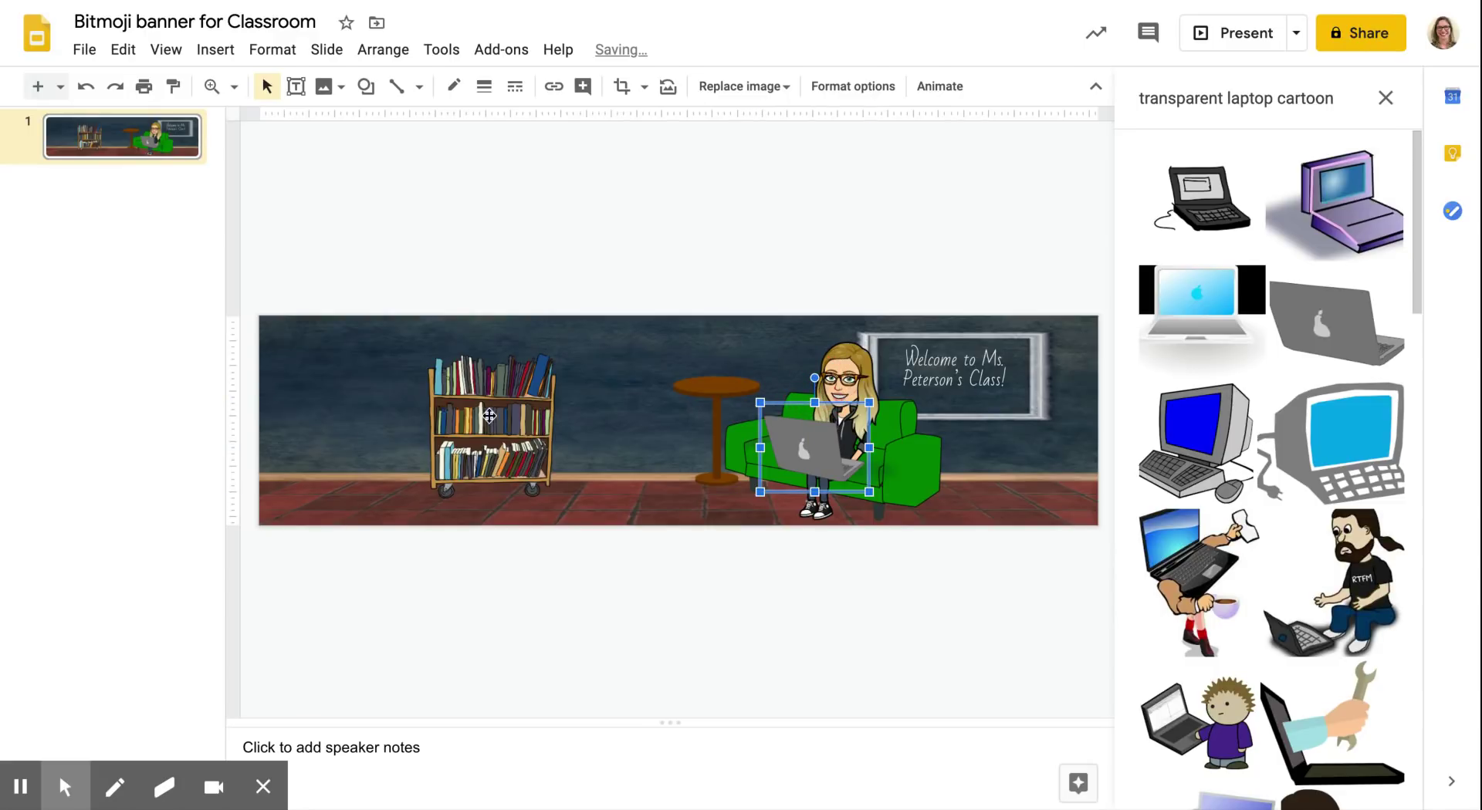
- Move the bookshelf a little to the right, closer to the round table, and deselect it
click(493, 416)
drag(547, 418, 568, 418)
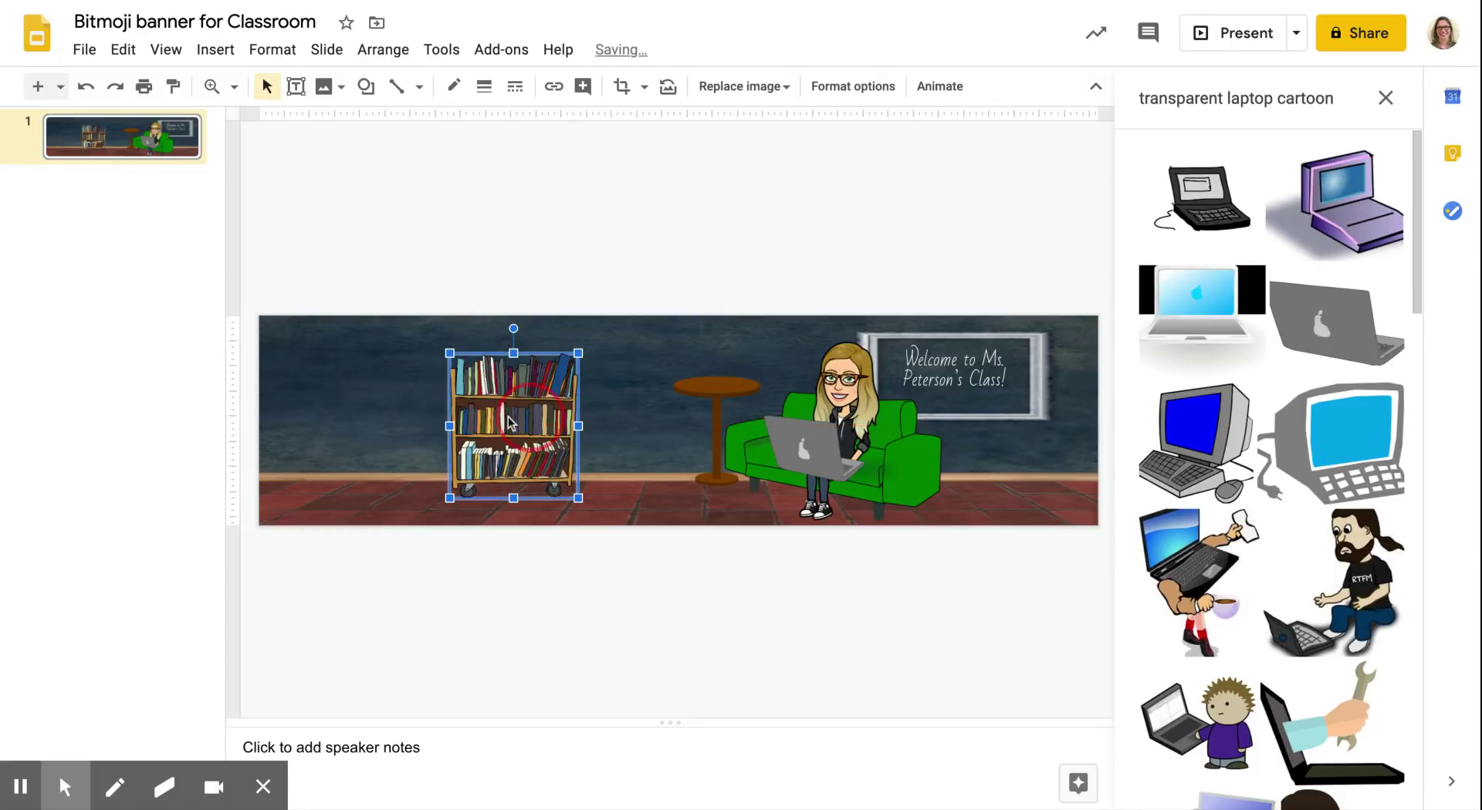
click(496, 278)
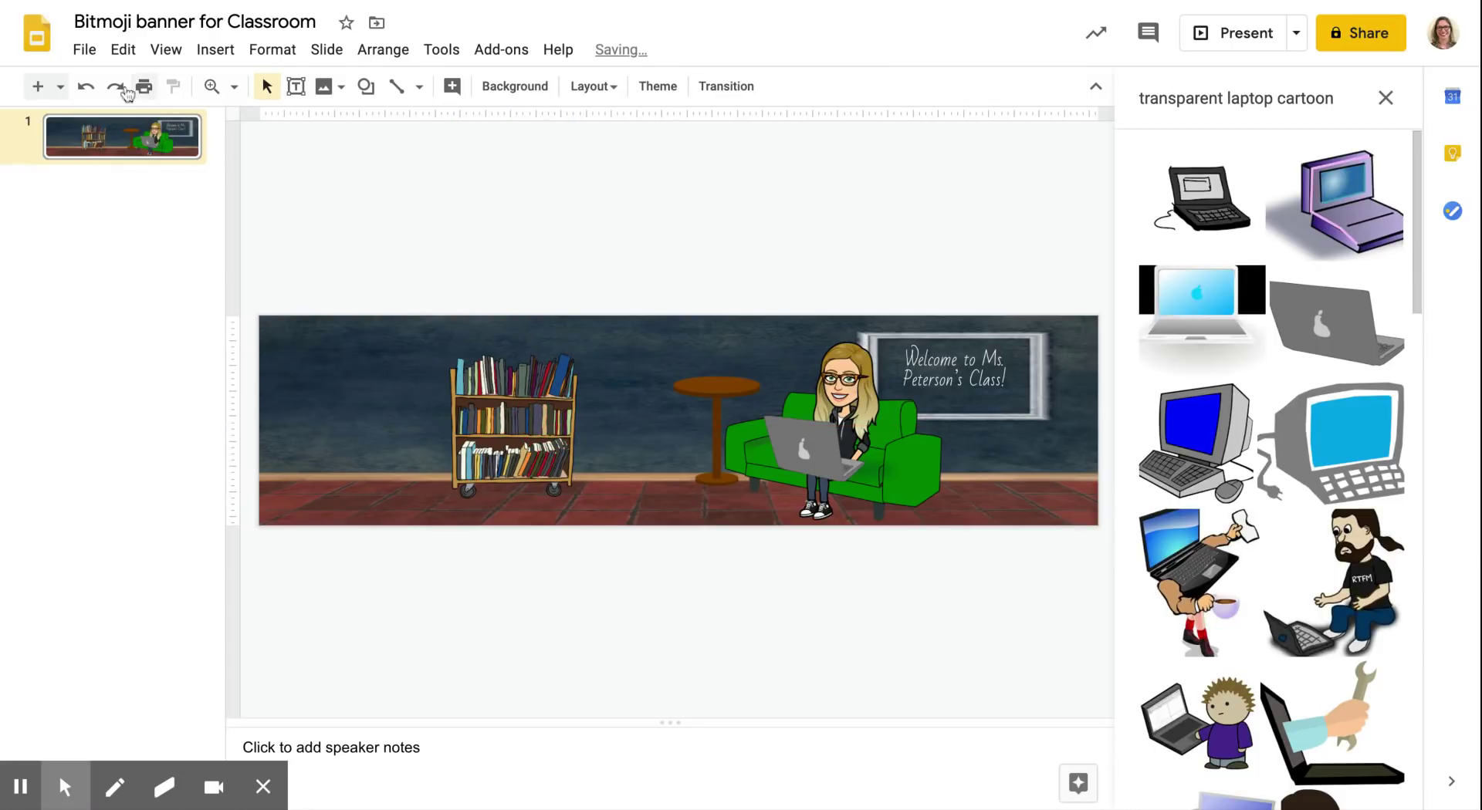
- Download the current slide as a PNG image
click(87, 51)
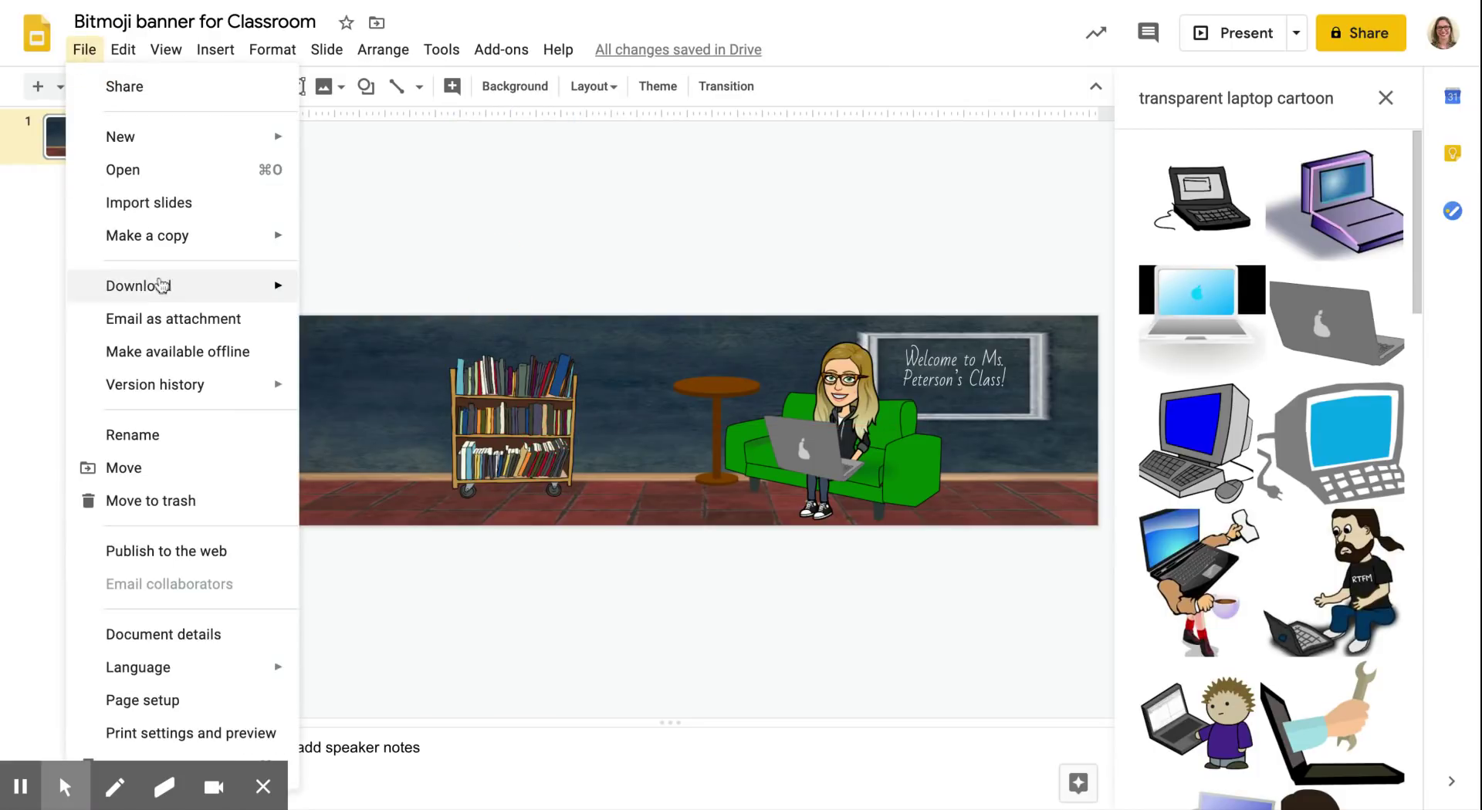
mouse_move(162, 287)
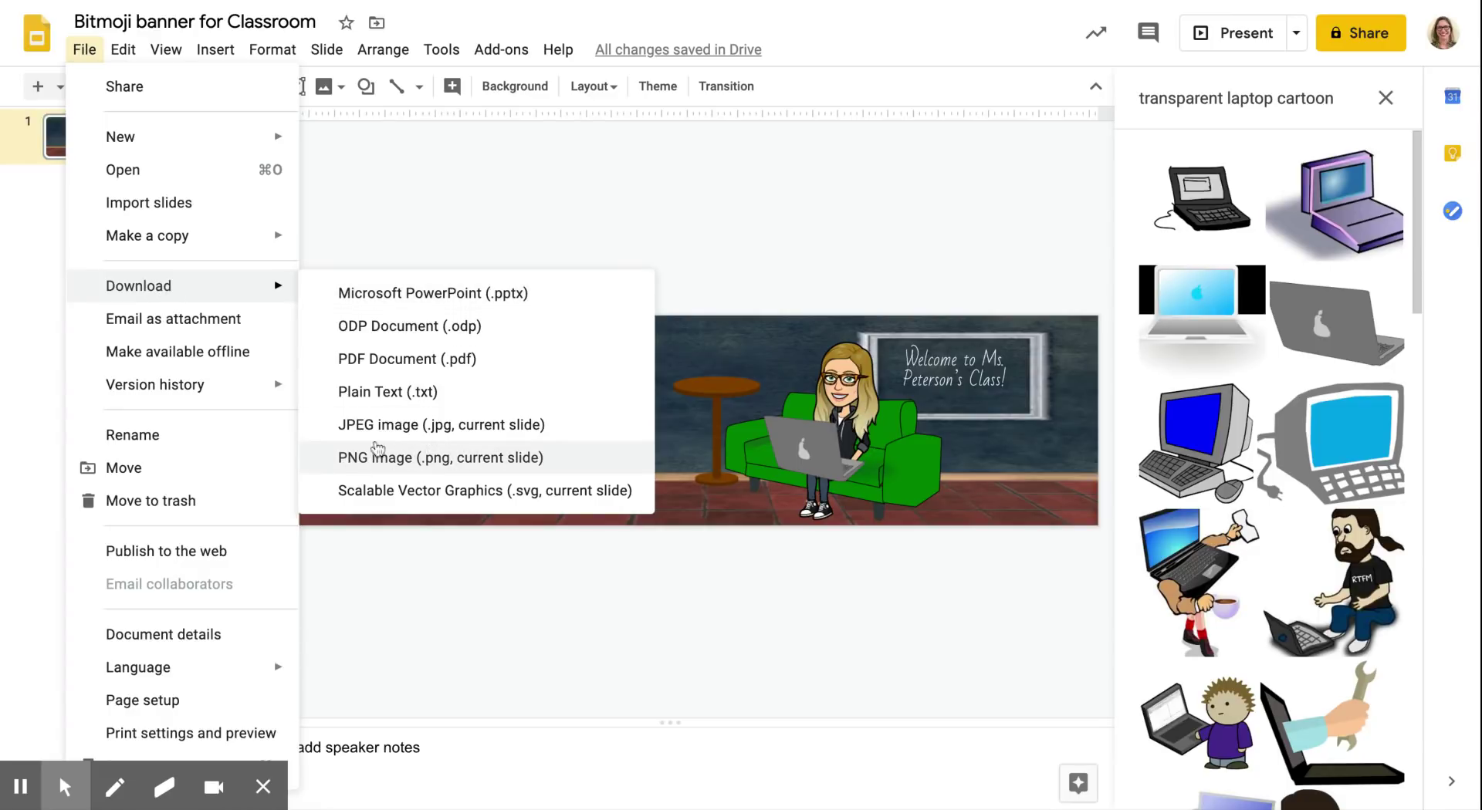
click(422, 463)
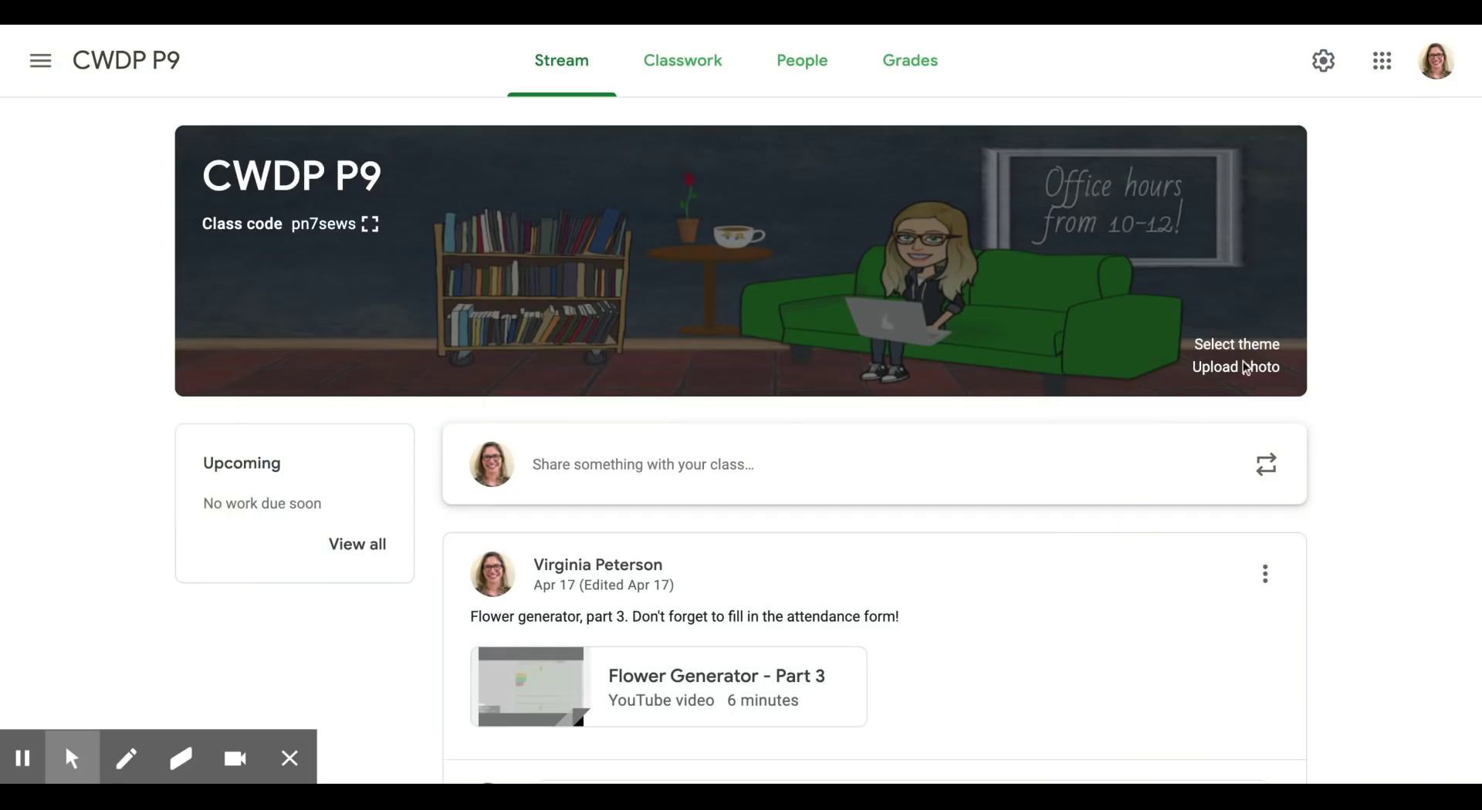
- In Google Classroom, open the photo upload for the CWDP P9 class banner and cancel without choosing a photo
click(1243, 367)
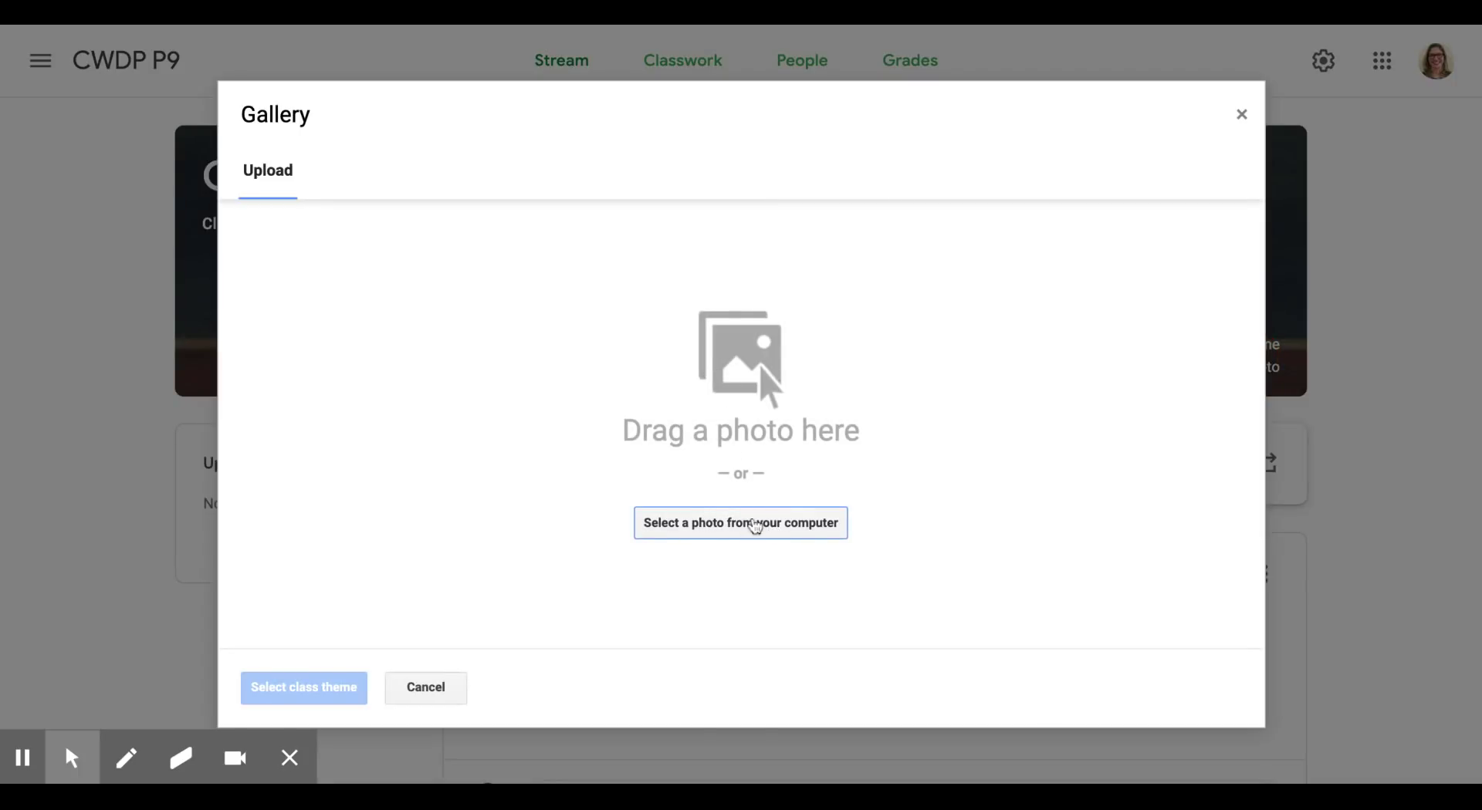
click(426, 684)
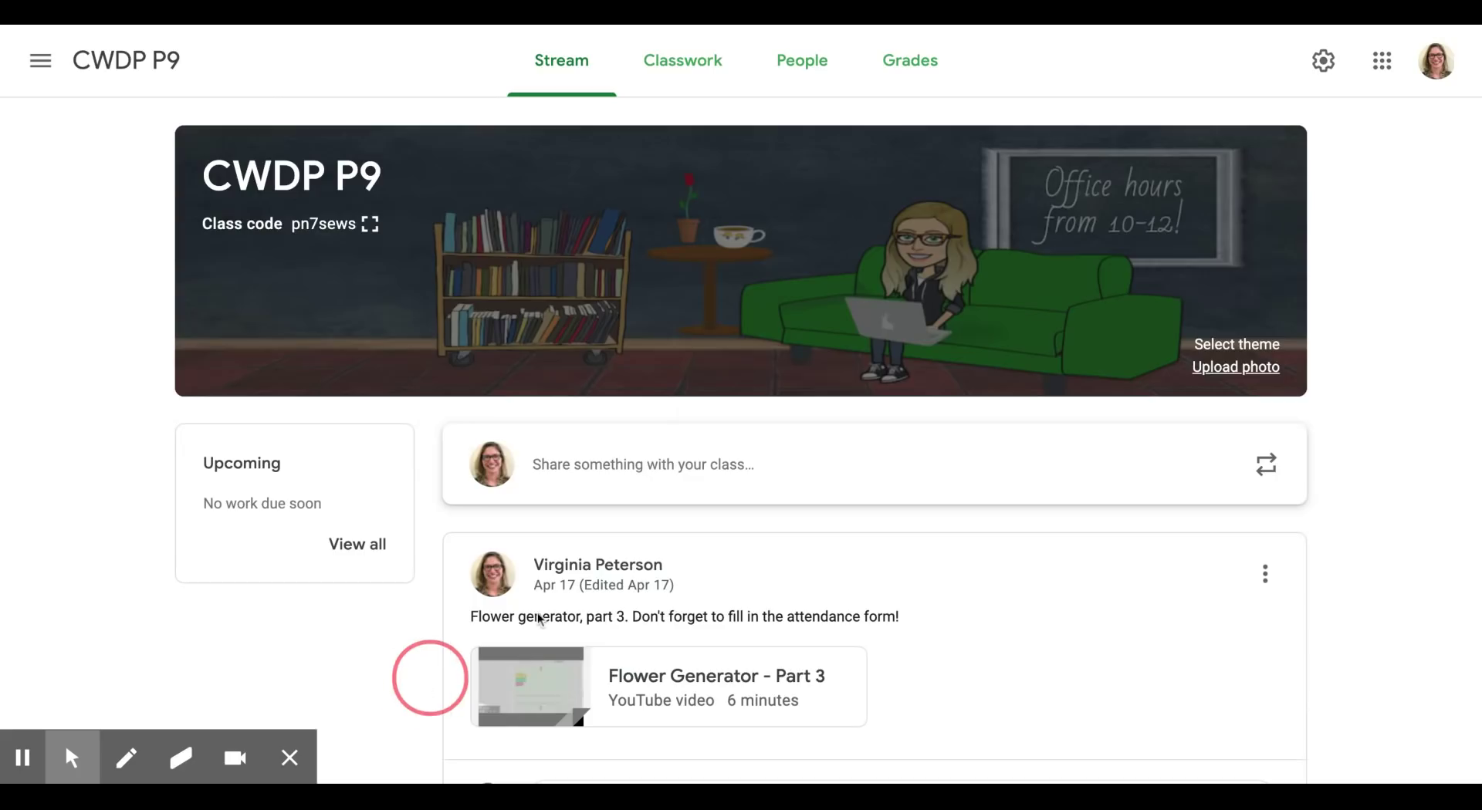